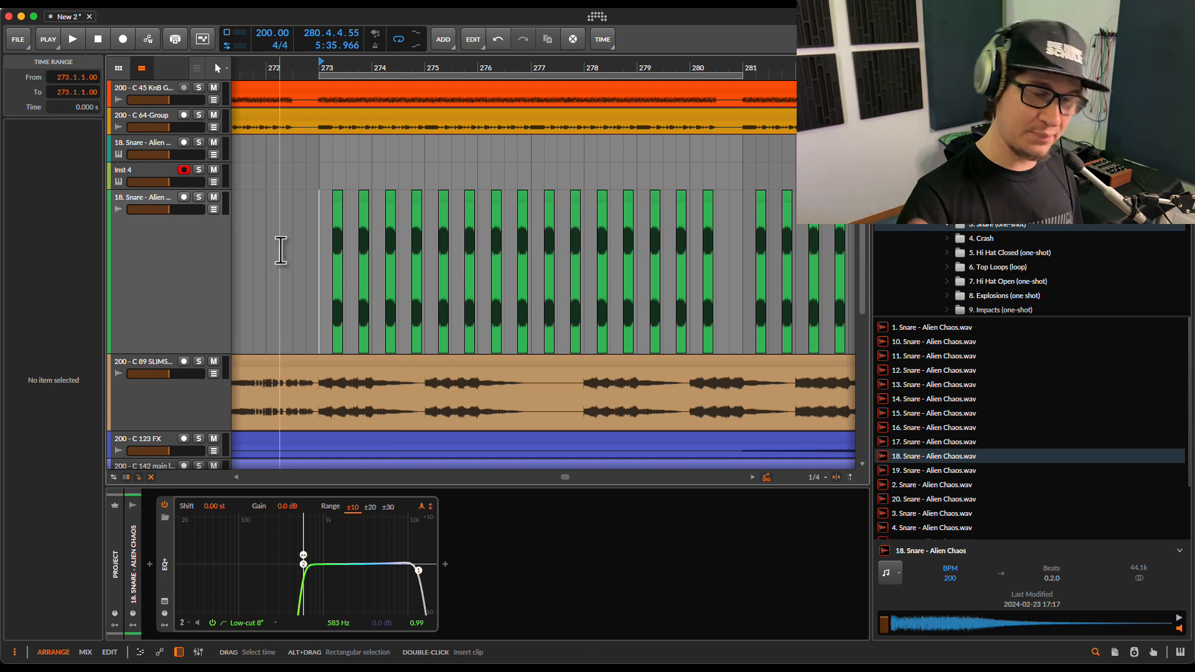
Step: Play the arrangement from bar 273 to hear the snare pattern in the full mix
key(space)
drag(514, 69, 519, 68)
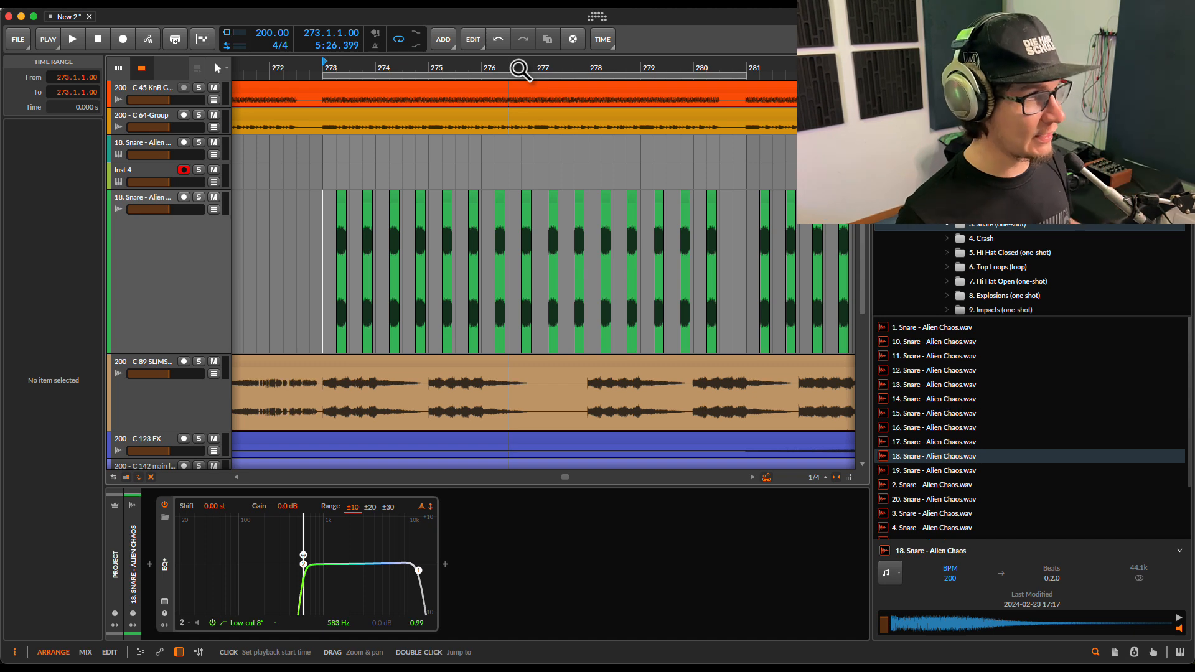
drag(526, 66, 516, 72)
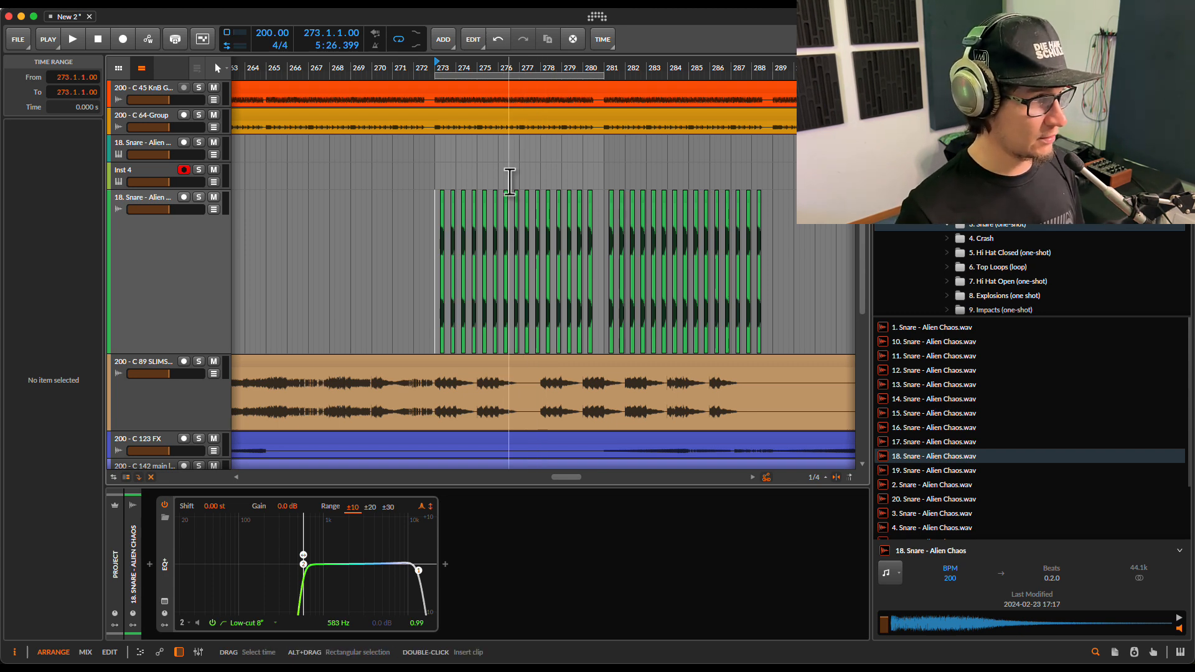
scroll(517, 185, up, 3)
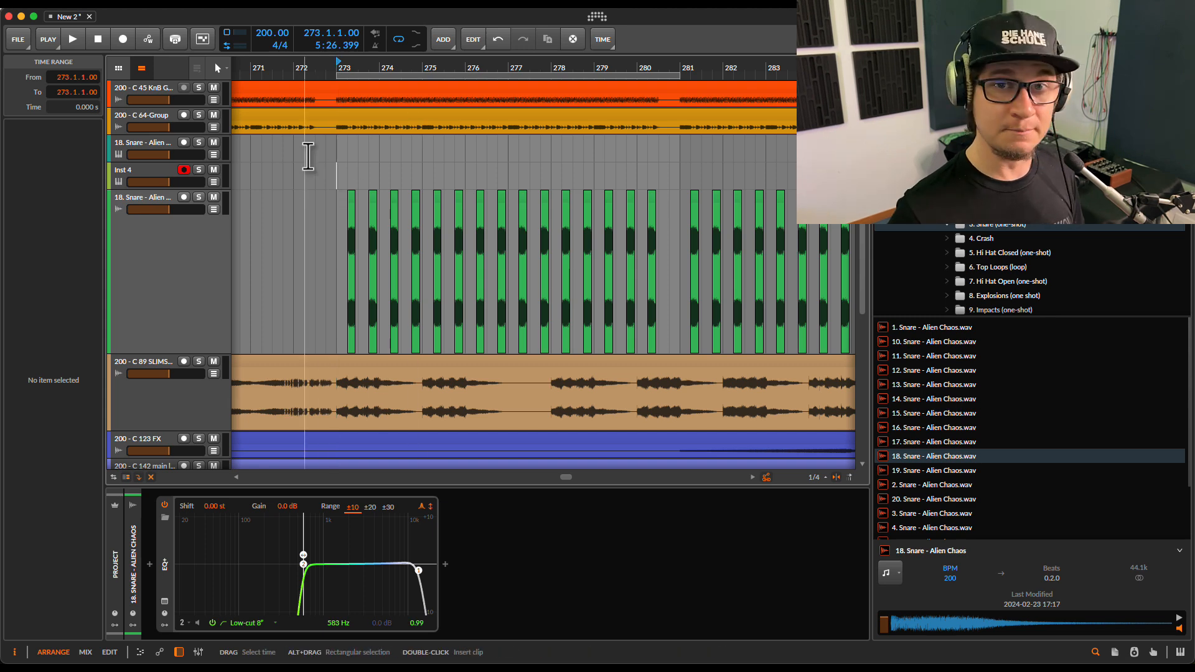
key(space)
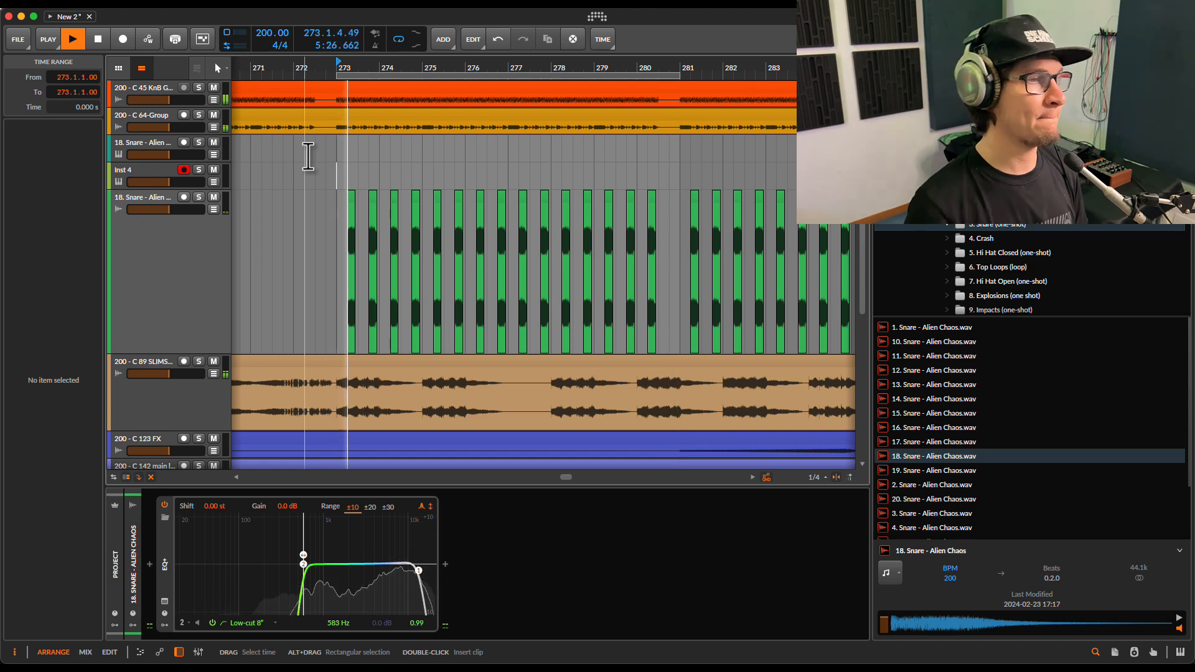
key(space)
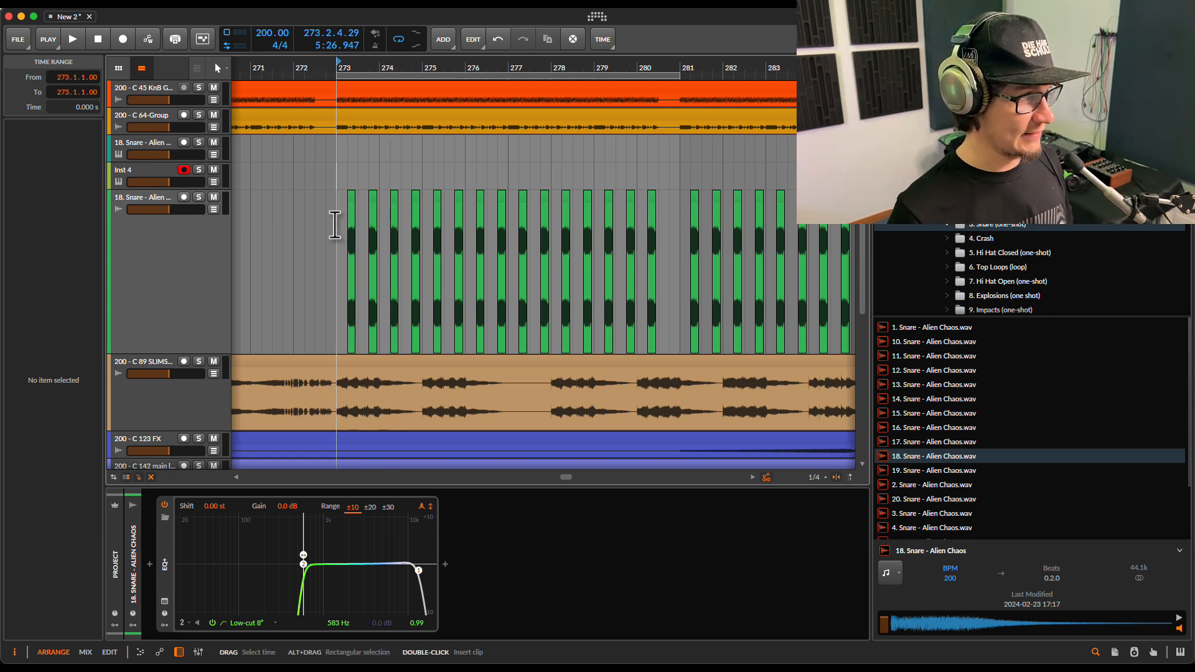
Step: Solo the snare audio track and play it on its own from bar 273
scroll(344, 232, up, 5)
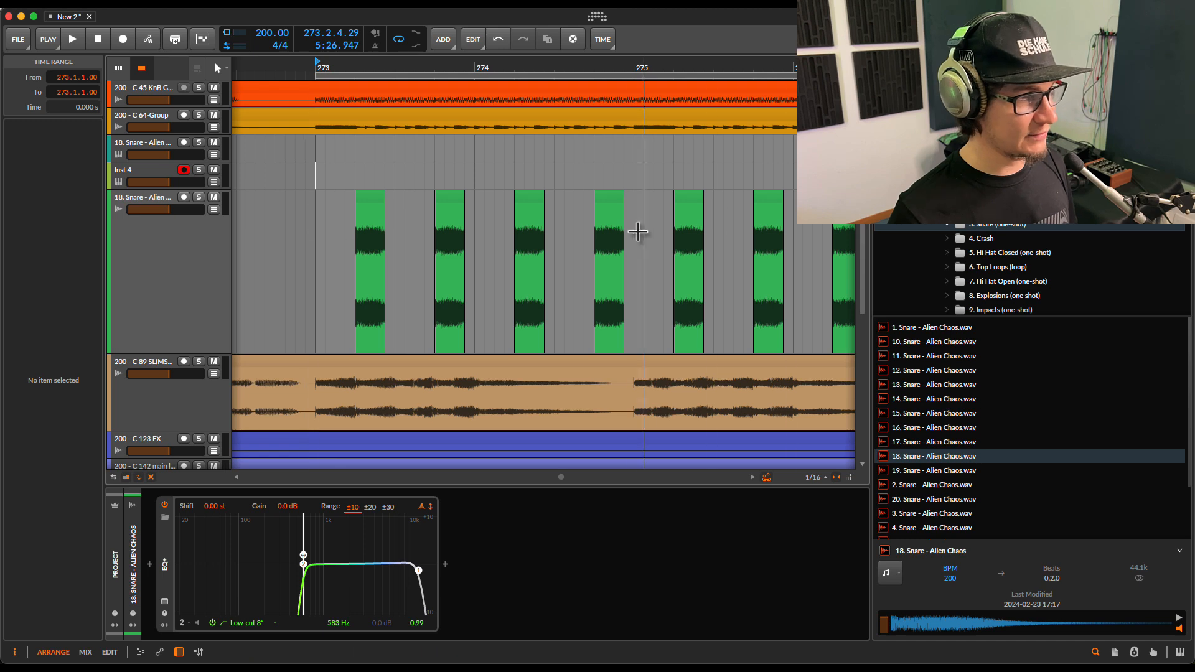
scroll(641, 206, down, 3)
drag(711, 70, 712, 70)
click(198, 196)
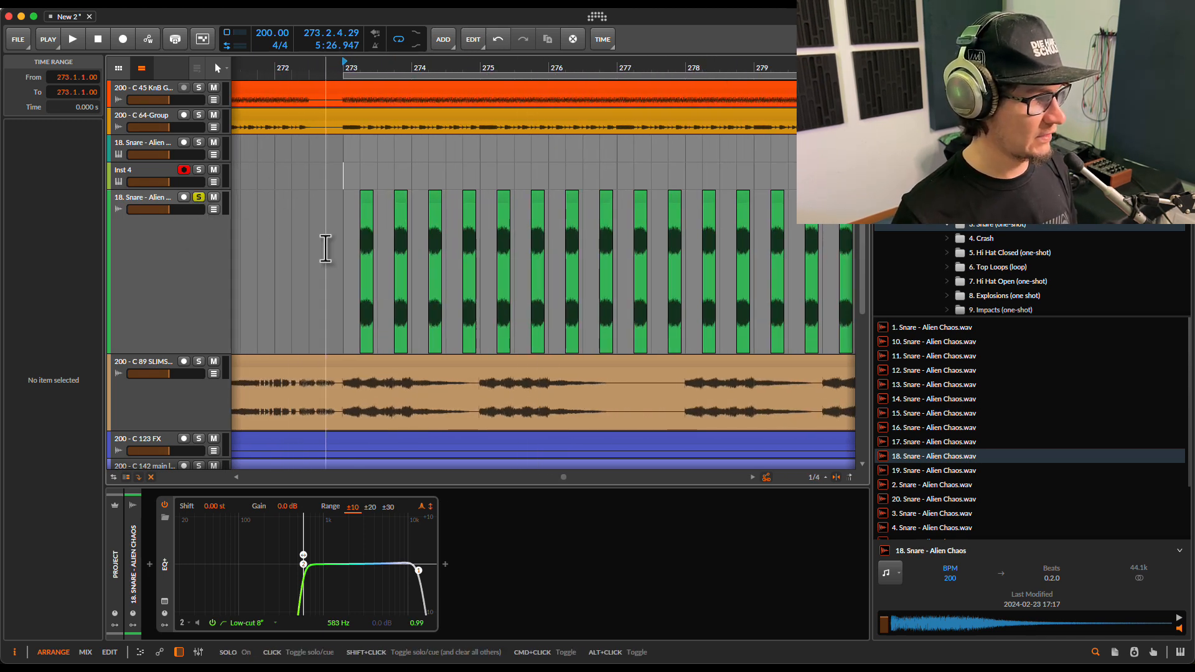
click(345, 206)
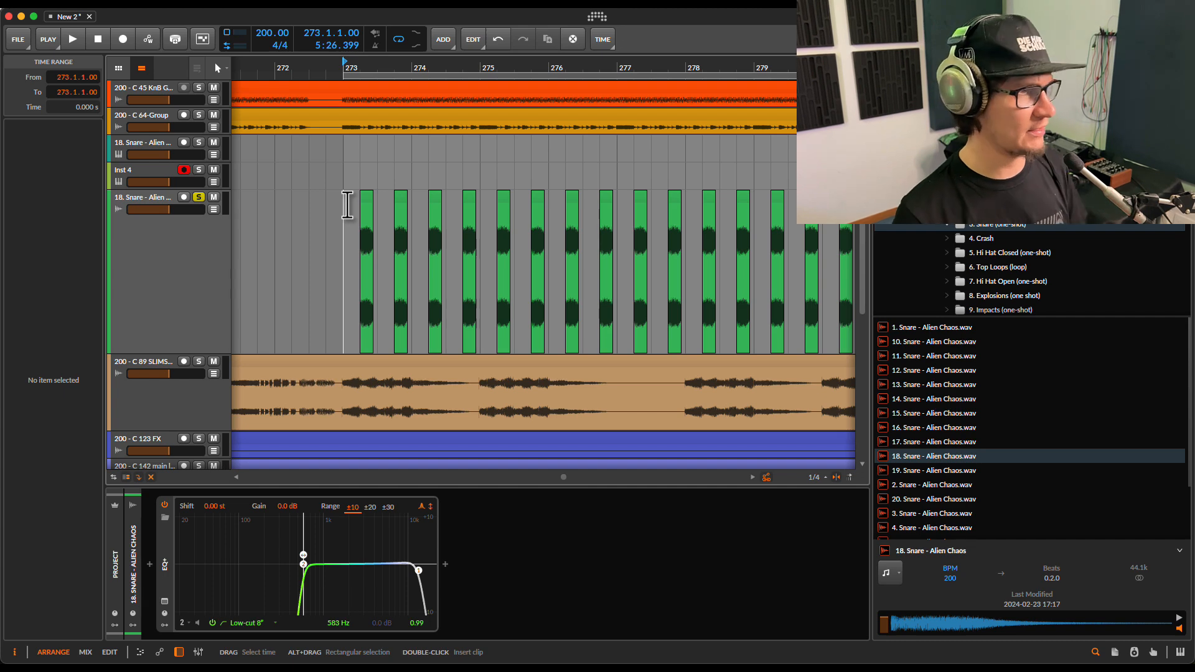
key(space)
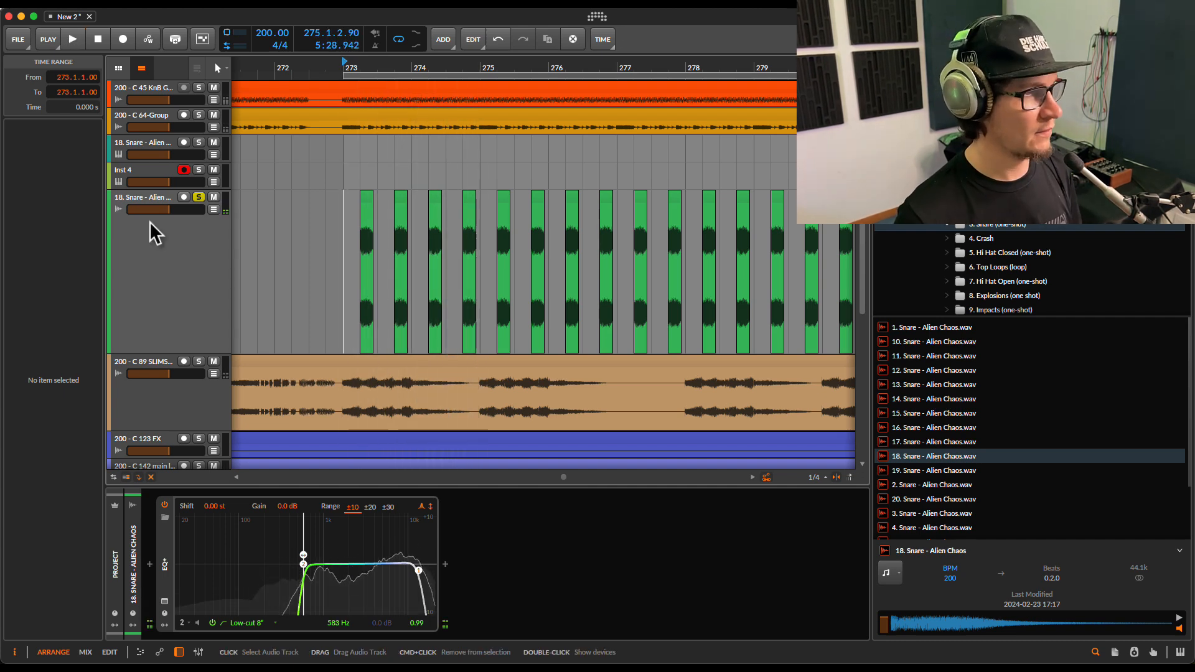
key(space)
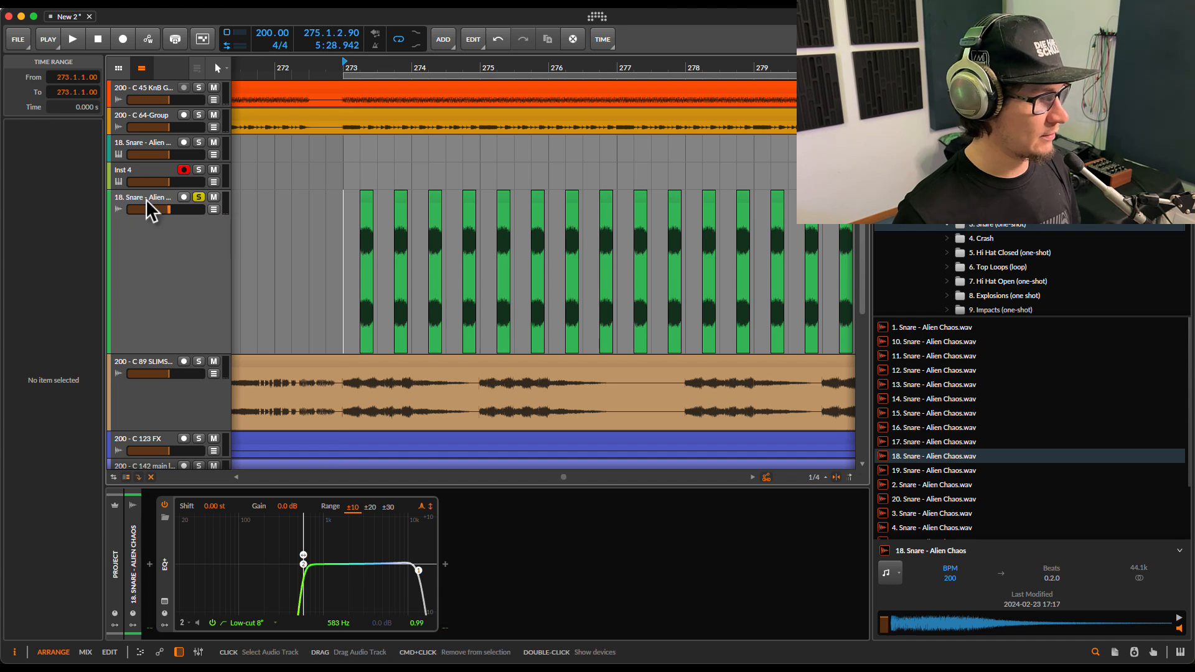
Step: Insert the UAD Lexicon 224 reverb after the EQ+ on the snare audio track
click(152, 209)
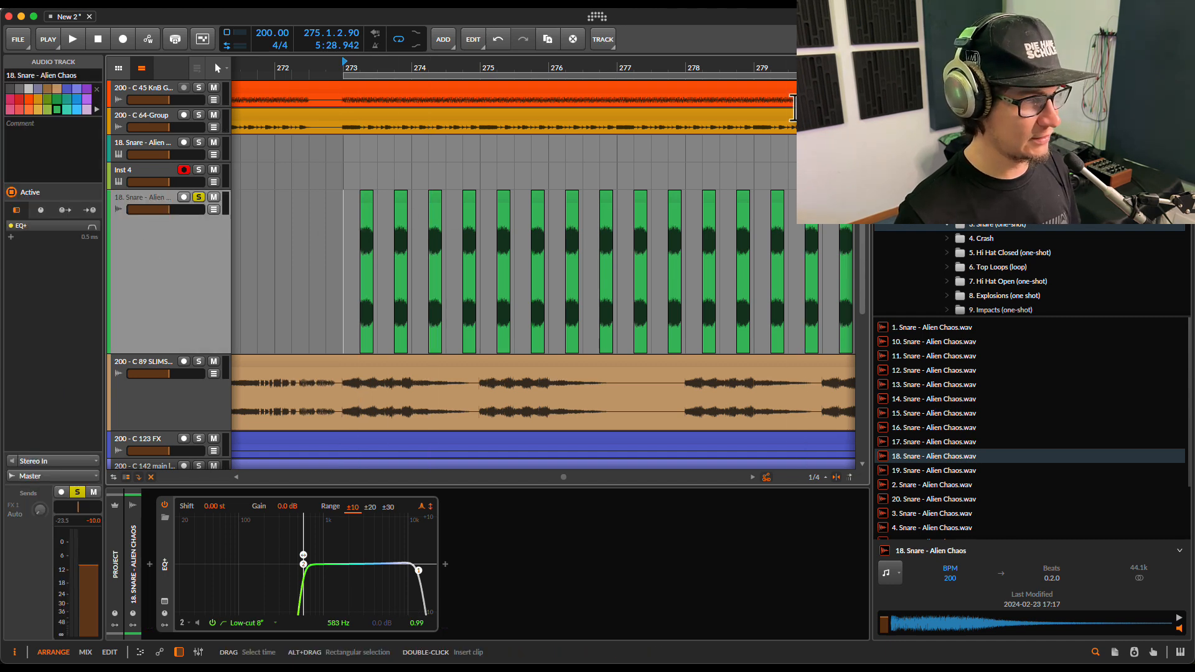
drag(804, 67, 456, 67)
drag(551, 70, 606, 67)
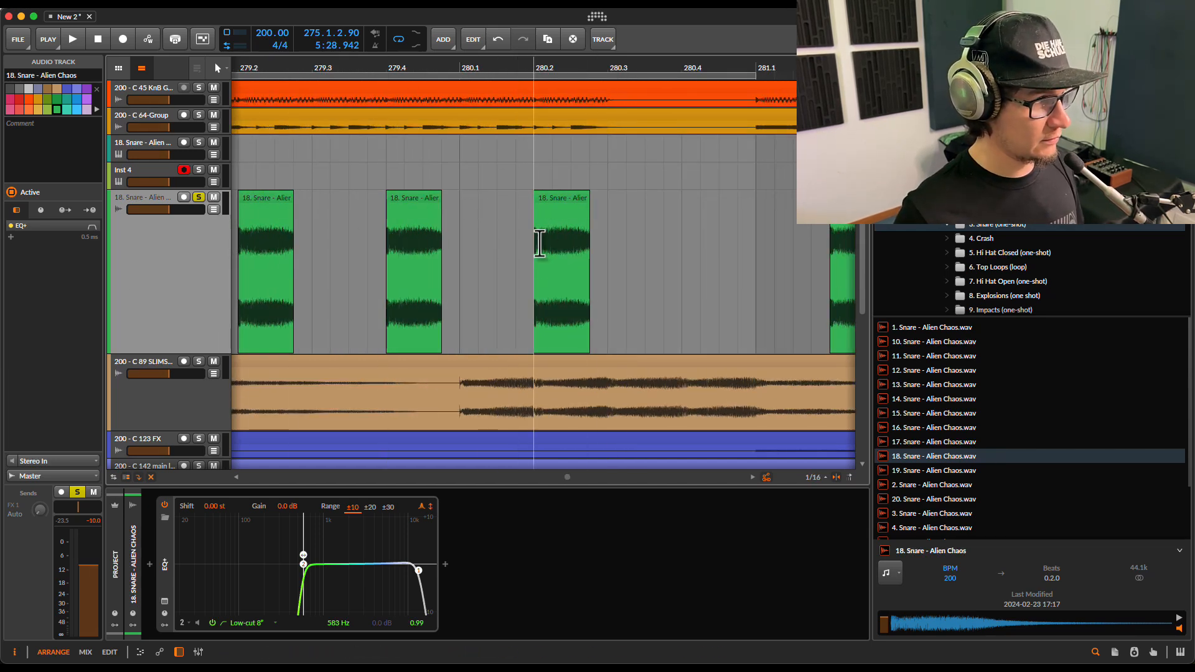
click(244, 525)
click(446, 564)
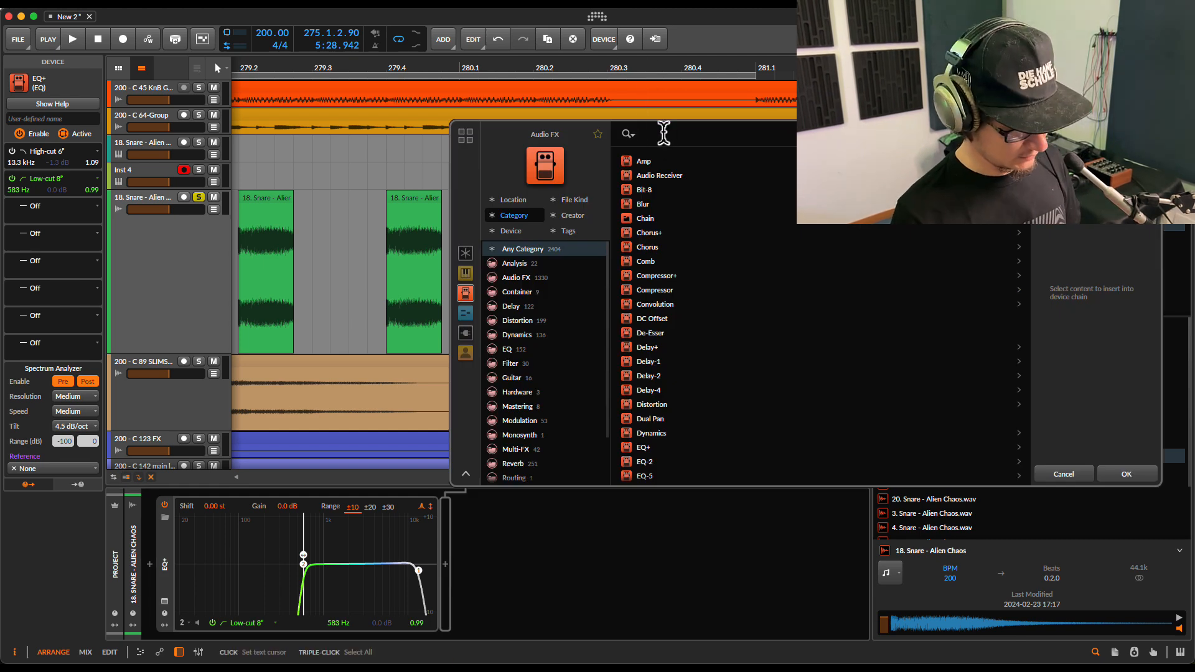
text(lexicon)
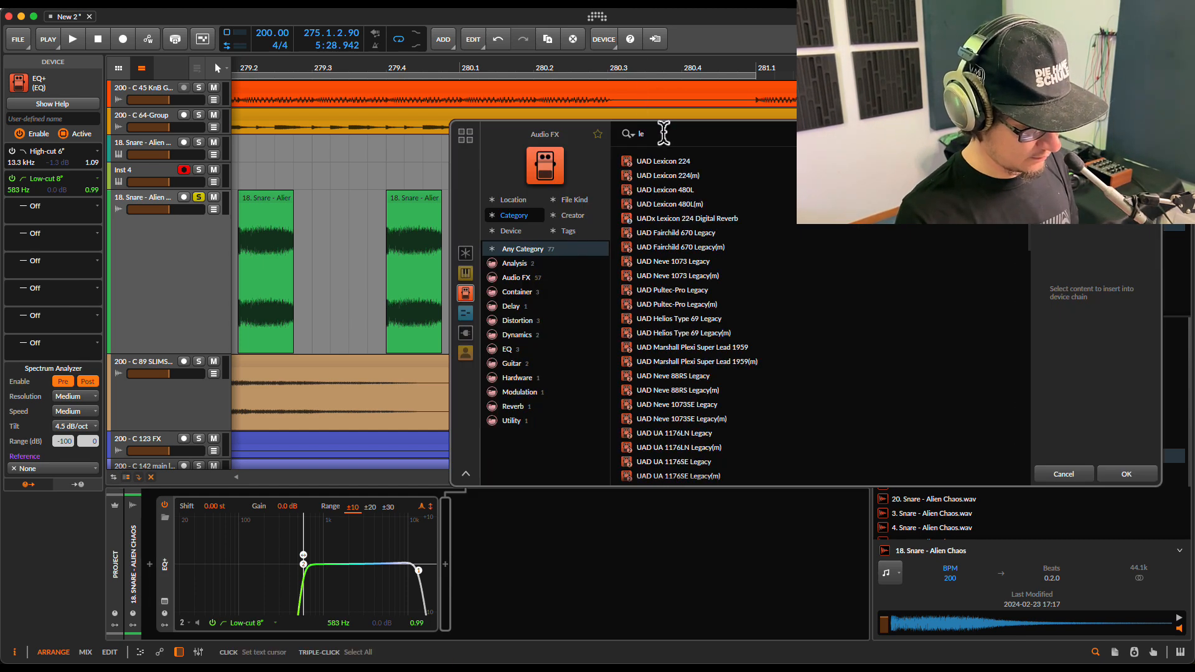
click(685, 163)
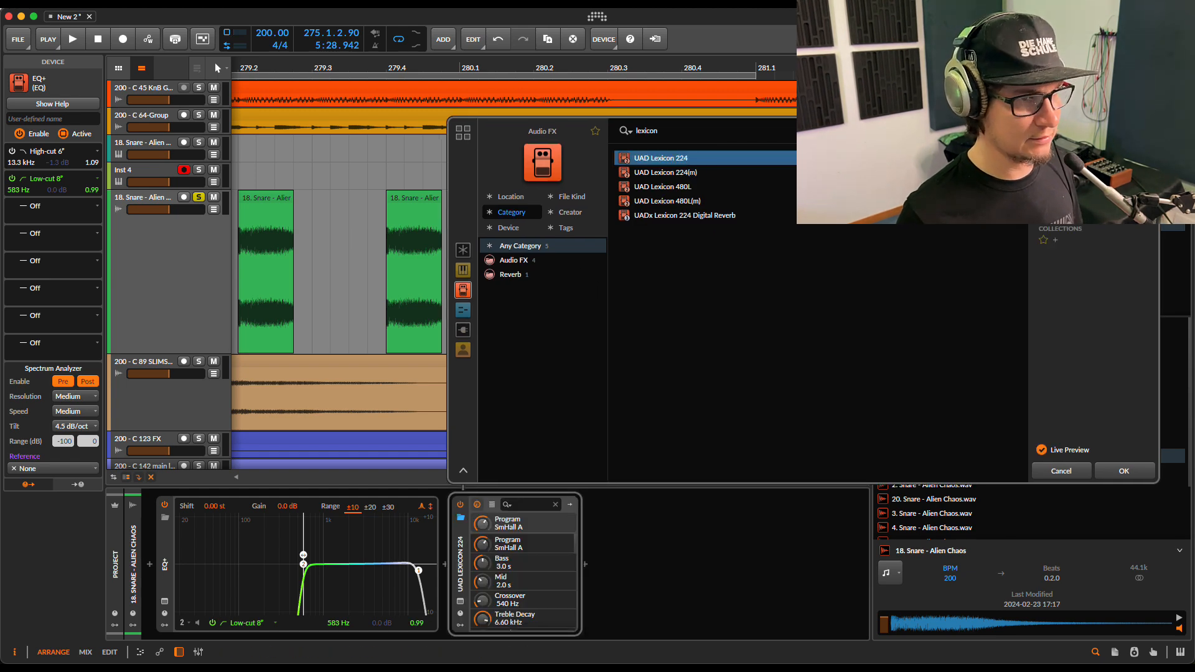
click(1121, 471)
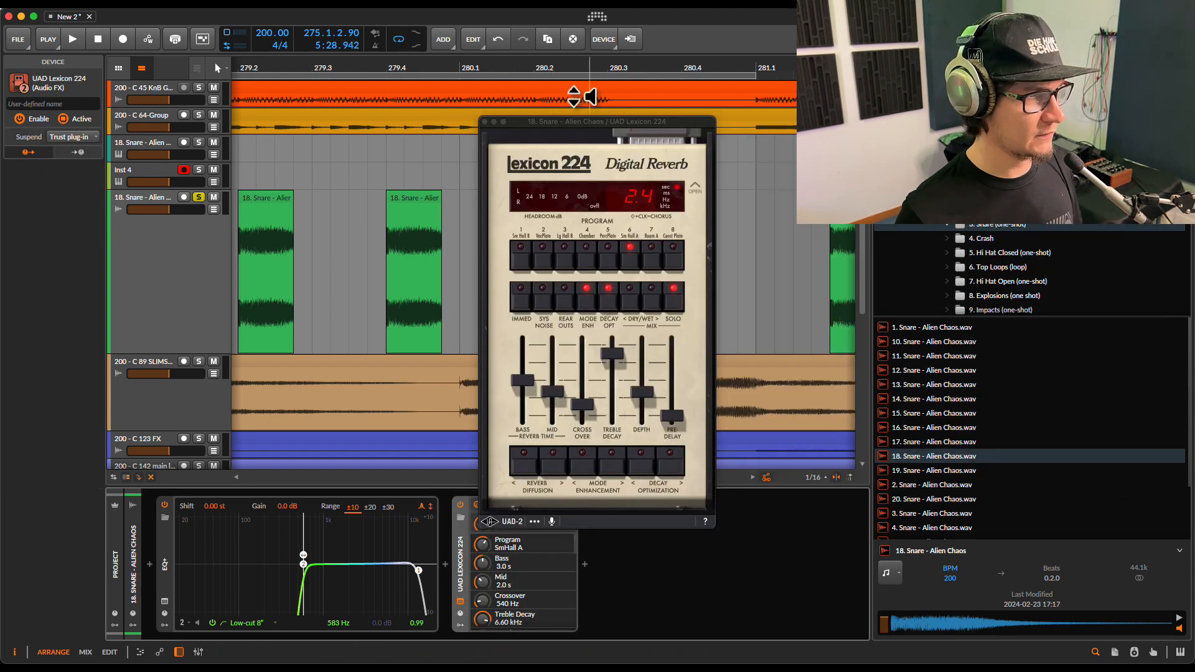
drag(569, 123, 320, 107)
Step: Load the EJ-MidTempo Snare Room preset in the Lexicon 224 and audition it on the snare hit at 280.2
click(560, 197)
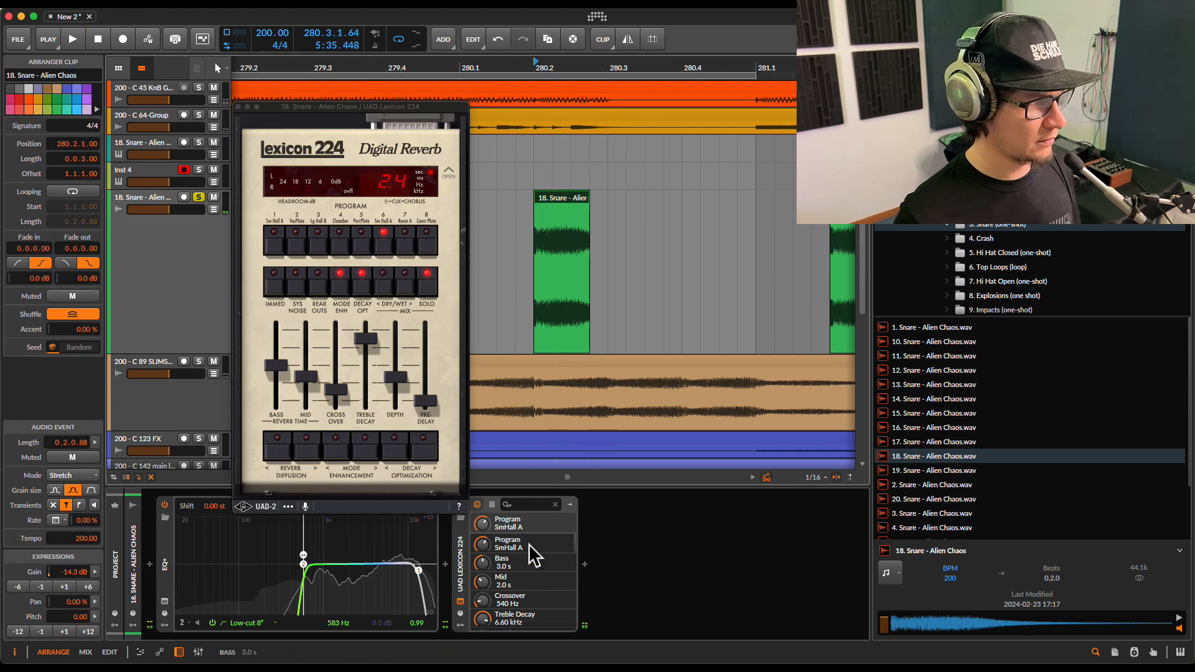
click(491, 504)
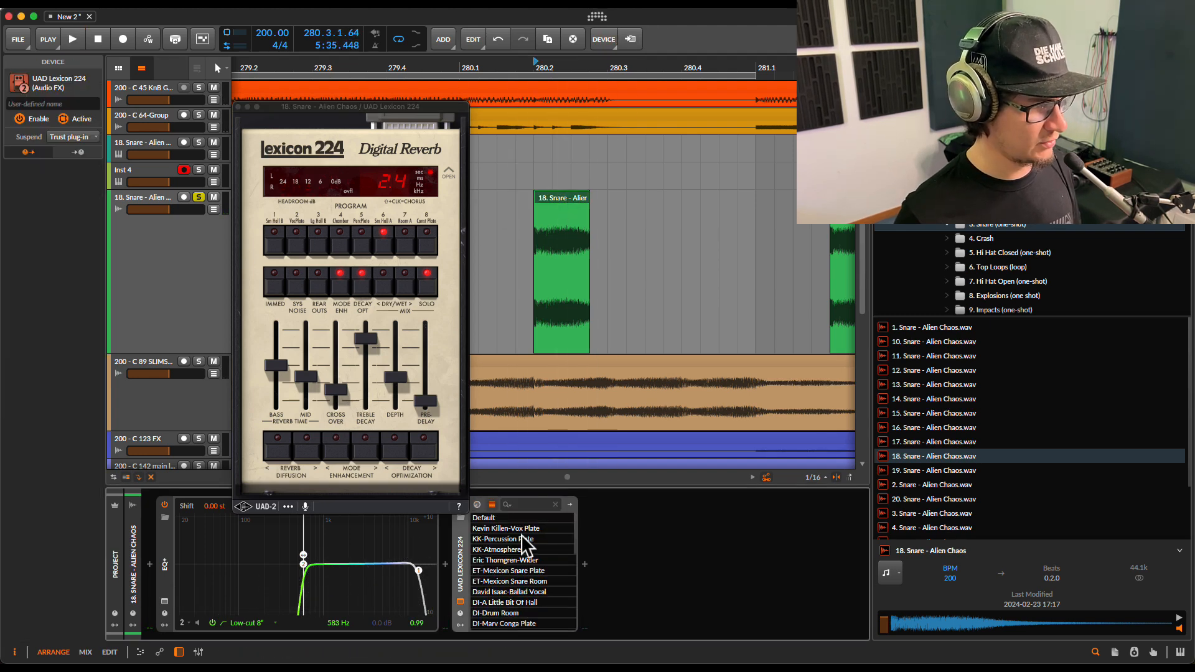
click(520, 538)
key(space)
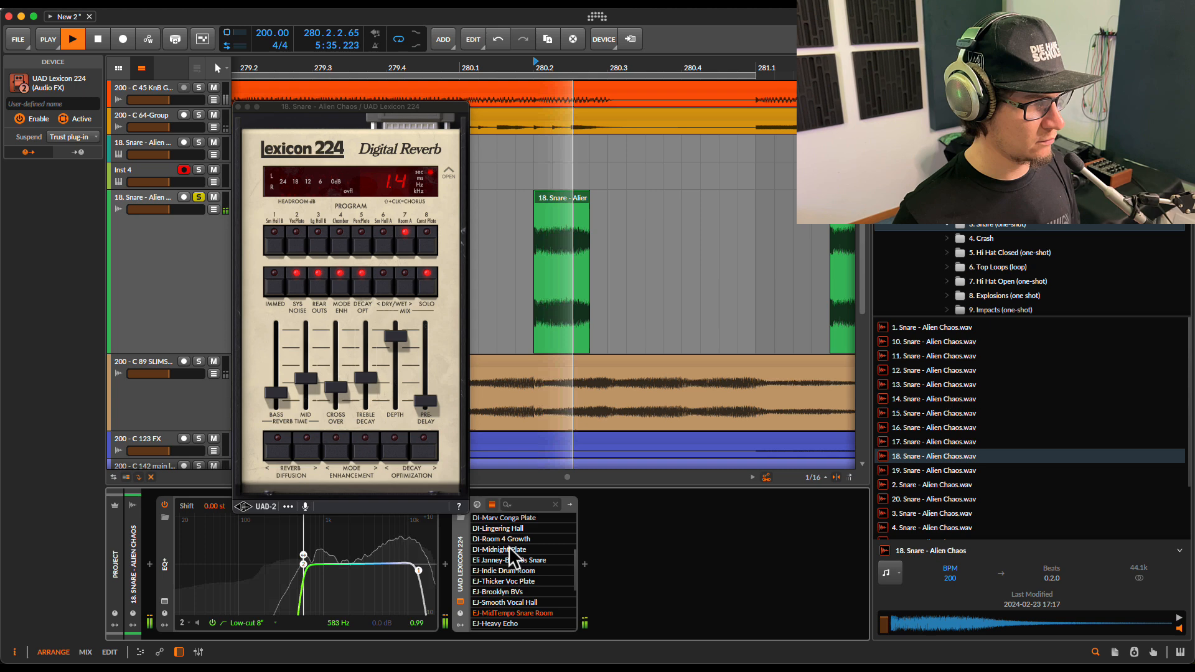
key(space)
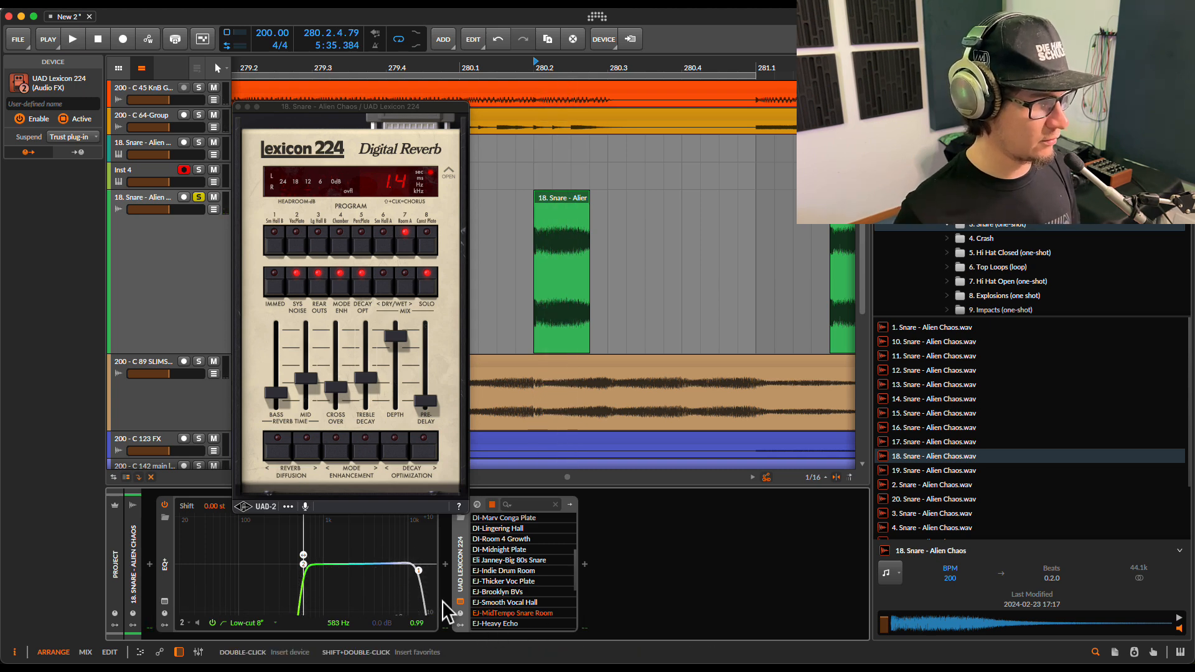
key(space)
key(space)
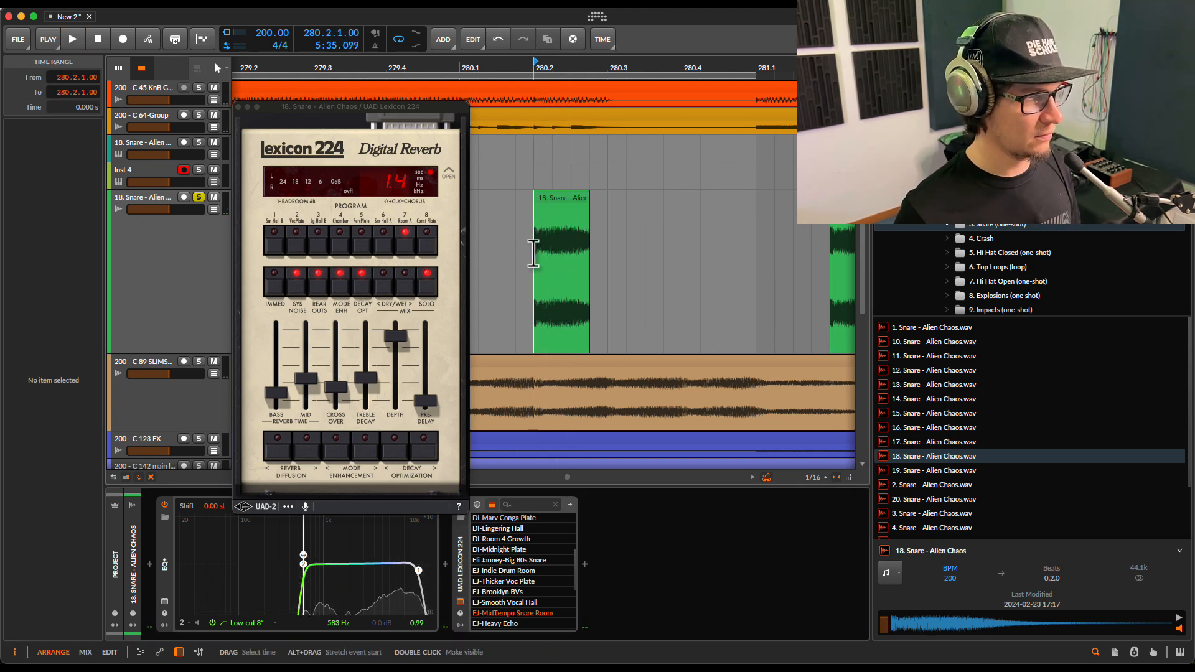
Step: Bounce the snare track's time range from 280.2.1 to 280.4.1 to a new audio track with Pre-Fader as source
drag(533, 253, 687, 261)
right_click(636, 234)
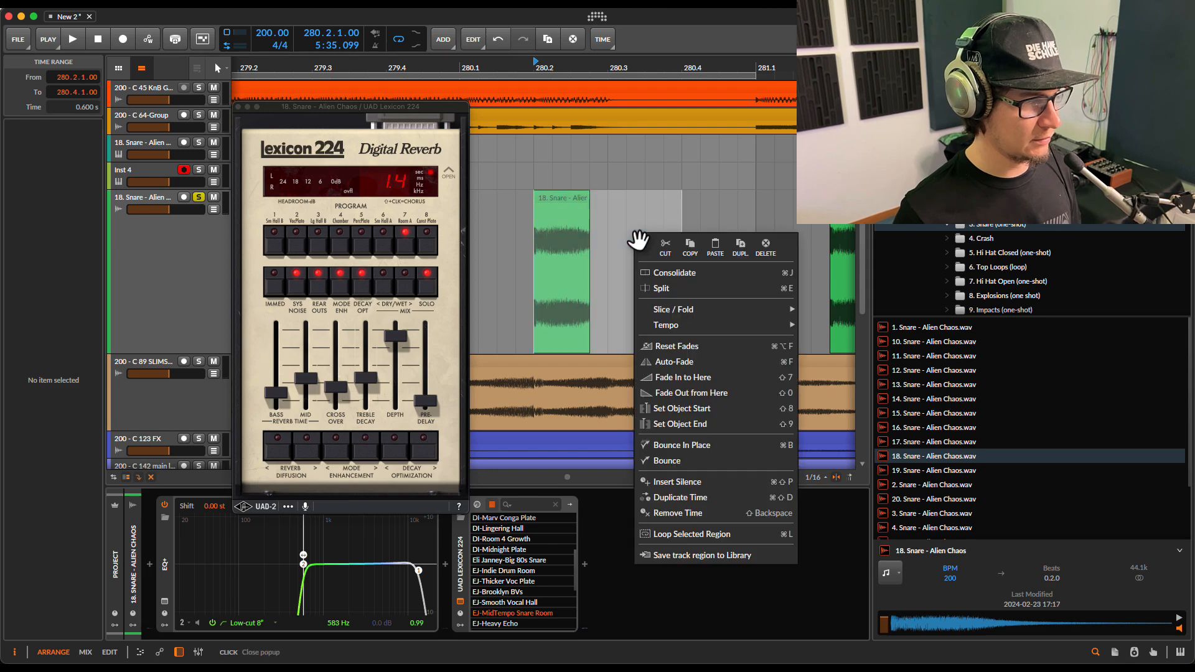
click(692, 460)
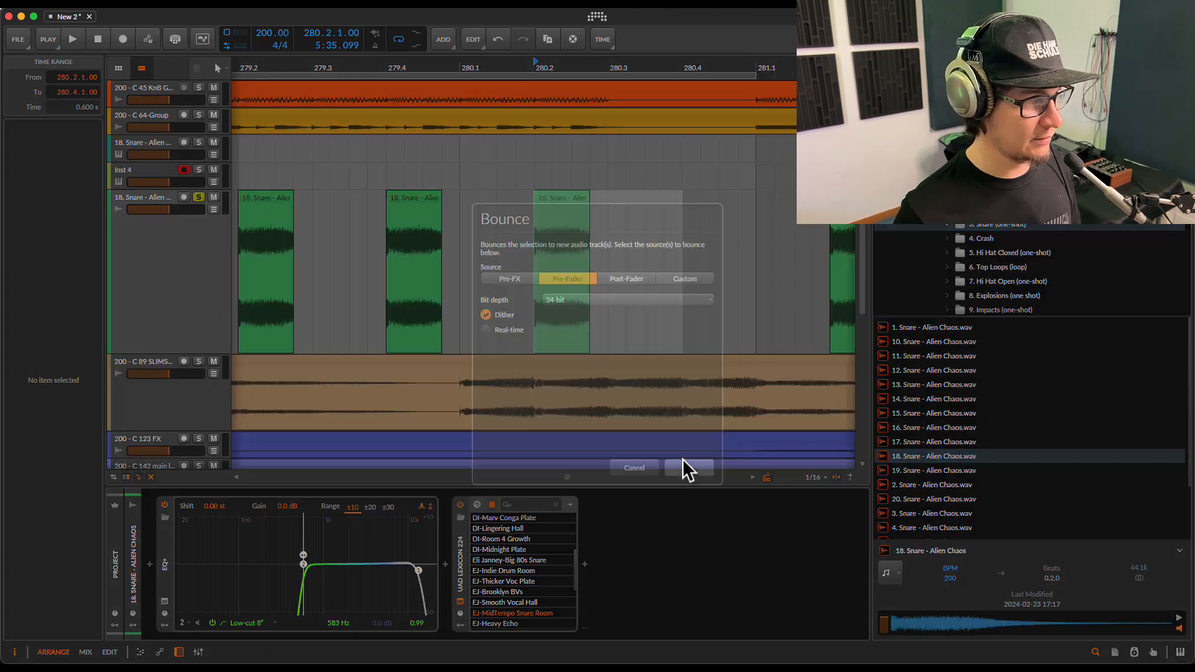
click(705, 472)
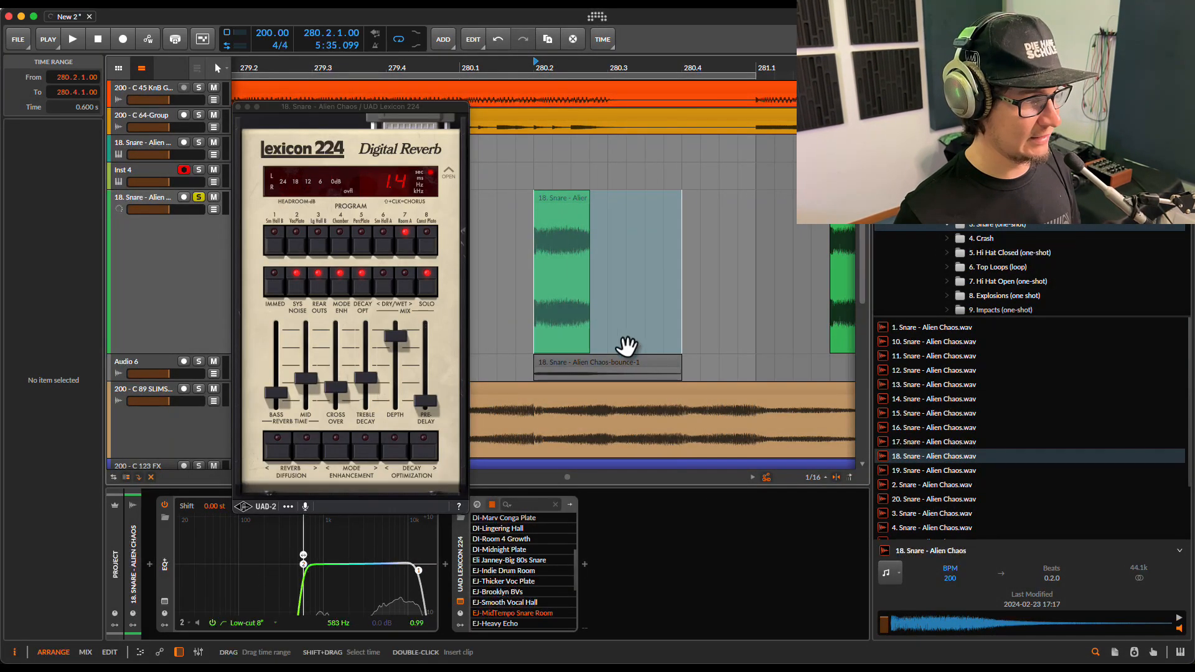
Step: Delete the Lexicon 224 reverb from the snare track's device chain
scroll(546, 366, left, 5)
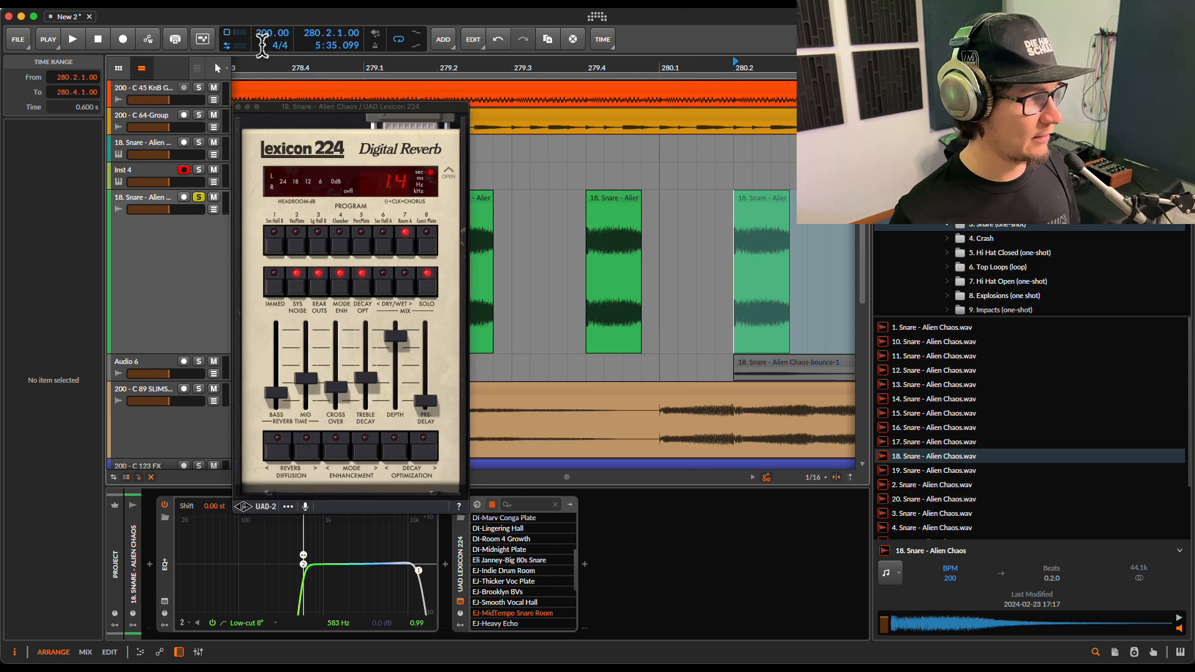
click(629, 542)
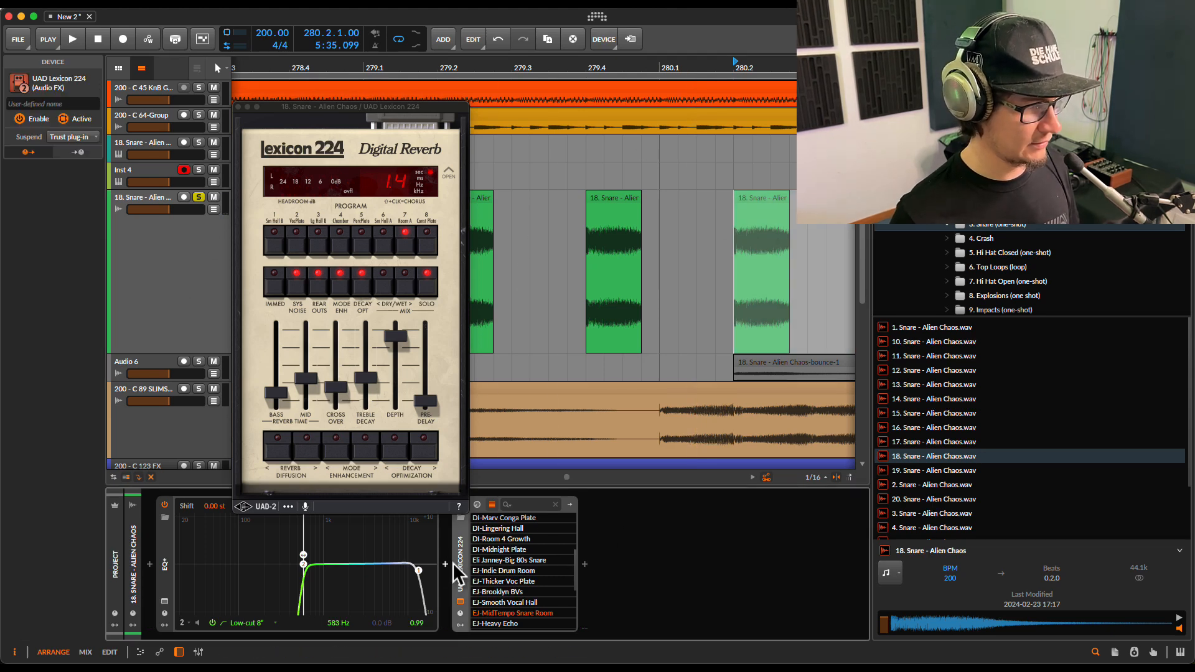
key(Delete)
Step: Solo the Audio 6 track instead of the original snare track and play the bounced reverb clip
drag(770, 280, 527, 222)
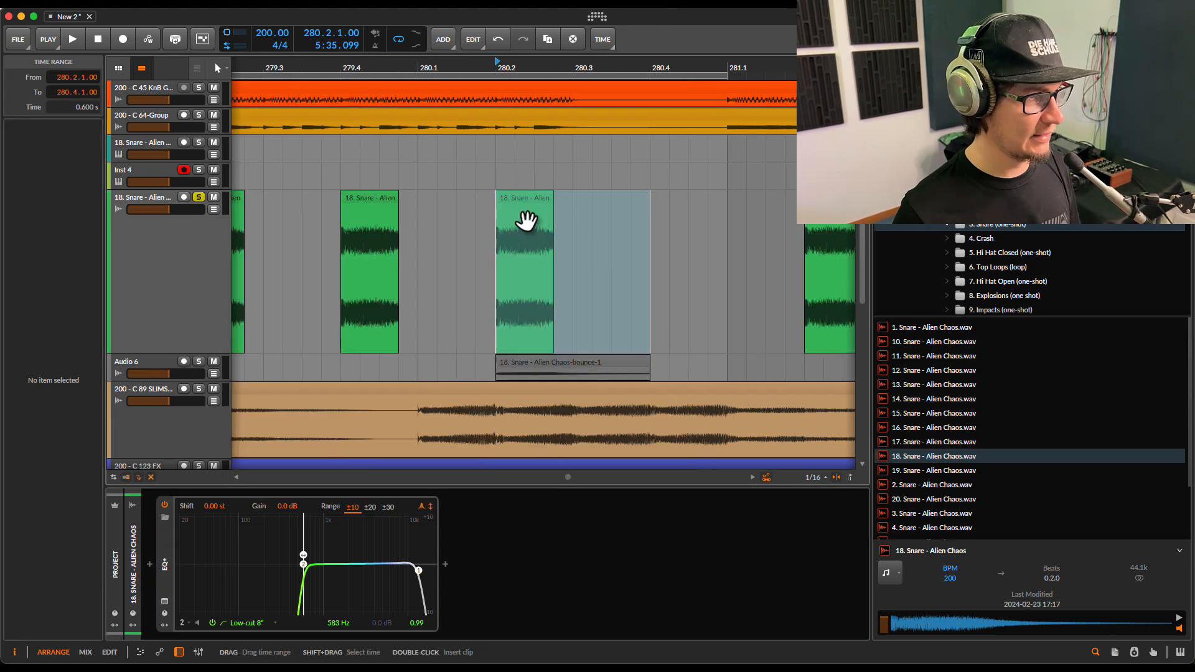
click(526, 220)
click(540, 364)
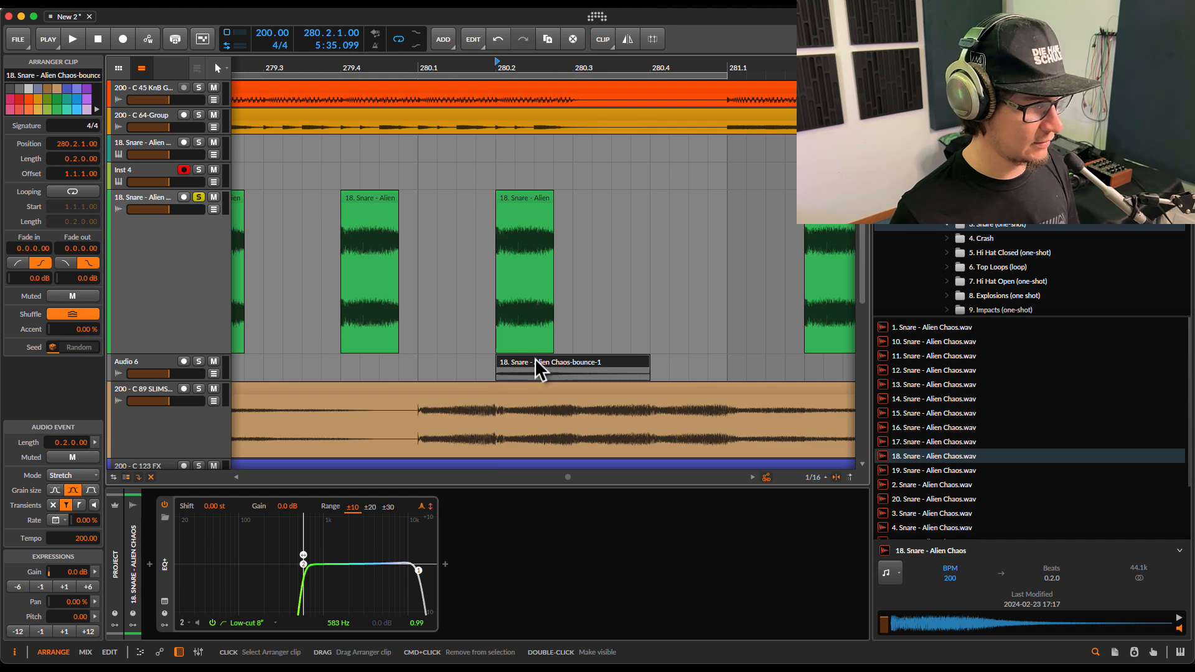
click(199, 360)
key(space)
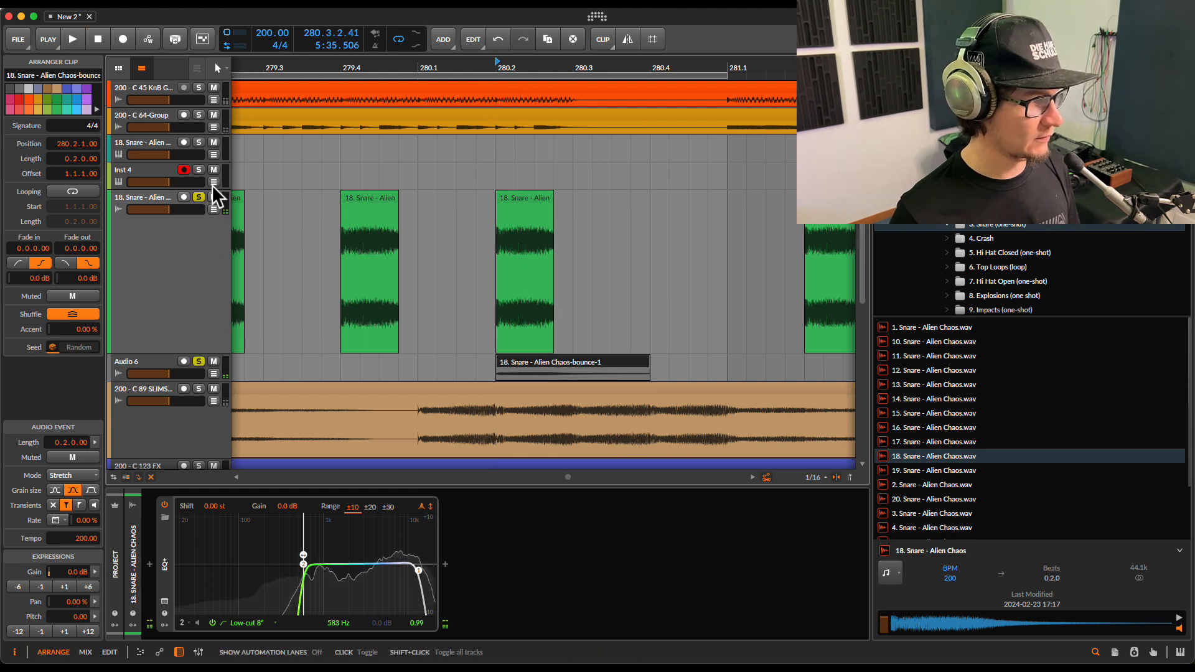
click(197, 199)
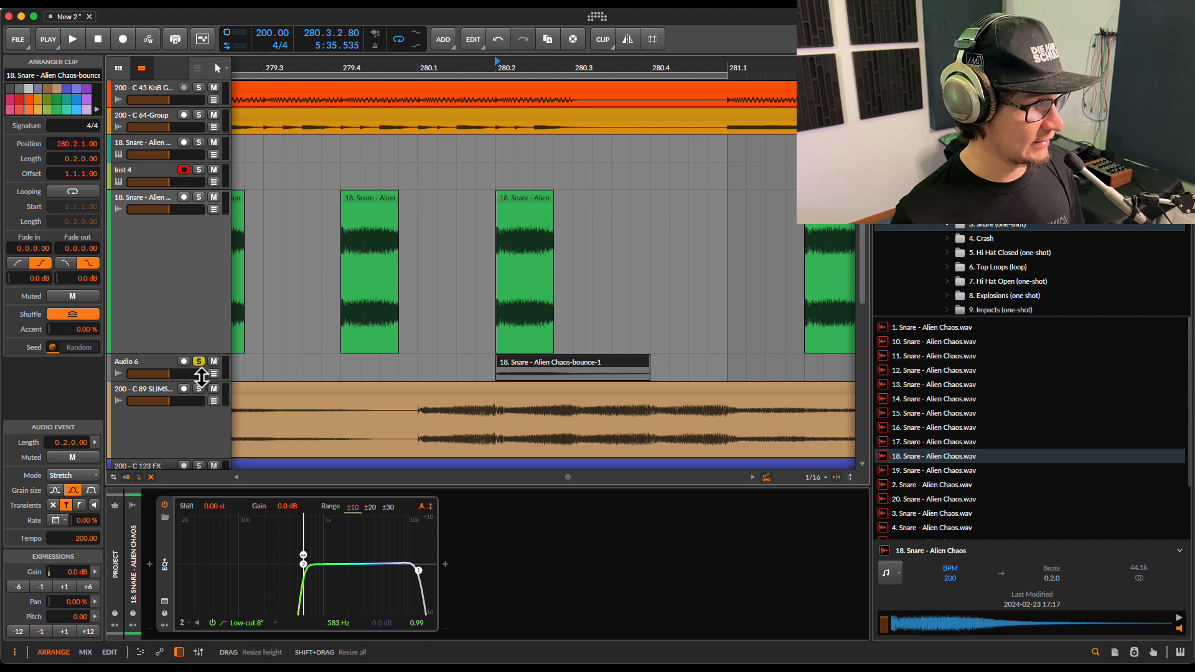
Step: Enlarge the Audio 6 track and trim the bounced clip's end to match the original snare clip, with length 0.0.3.00
drag(201, 379, 202, 455)
scroll(373, 342, down, 1)
click(631, 311)
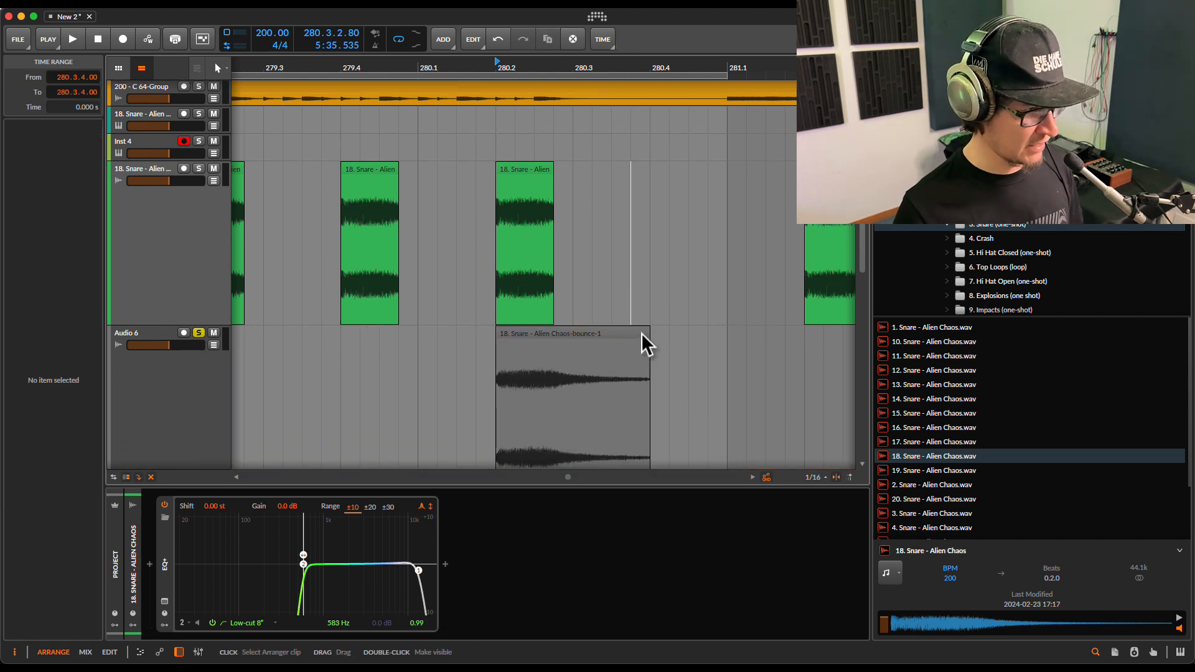
drag(647, 334, 553, 336)
click(199, 335)
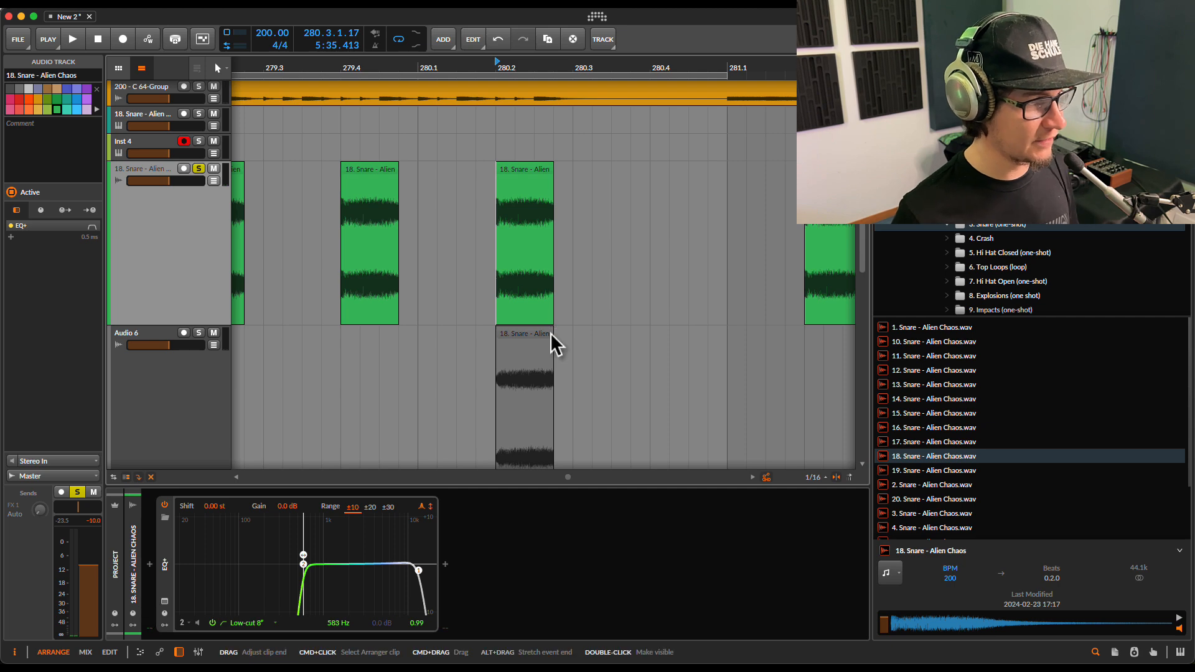
drag(550, 332, 521, 333)
key(super+z)
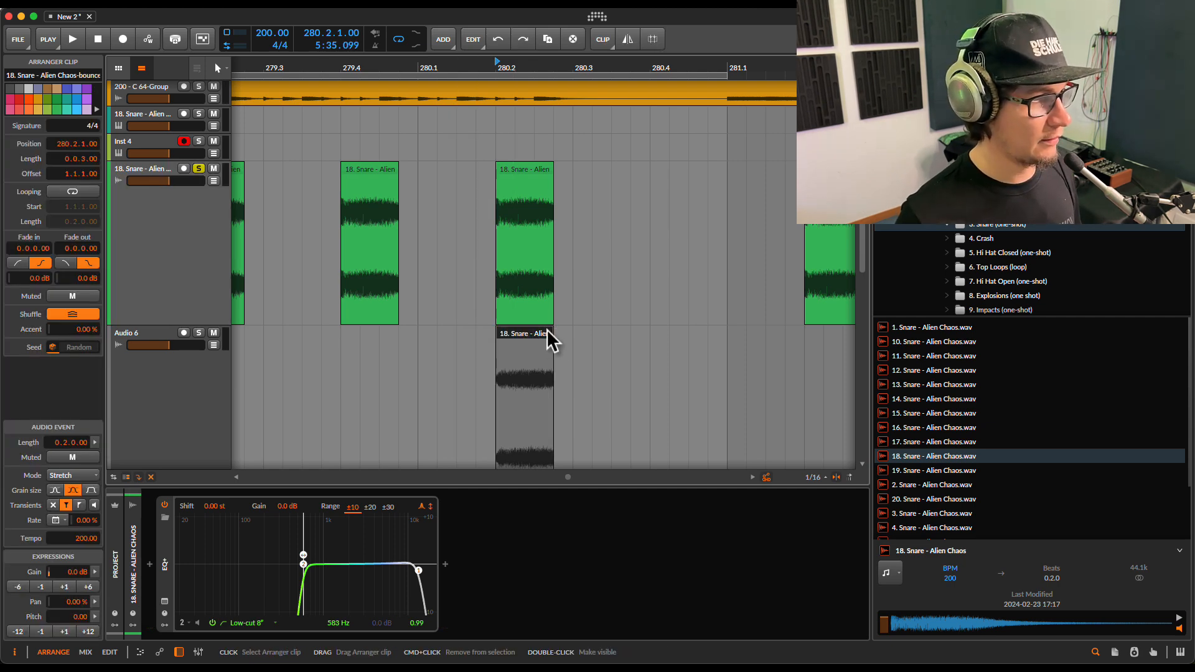
mouse_move(552, 335)
mouse_down()
mouse_move(695, 324)
mouse_move(553, 331)
mouse_up()
Step: Solo Audio 6 together with the snare track and play the dry and reverb snares layered
key(space)
click(199, 332)
key(space)
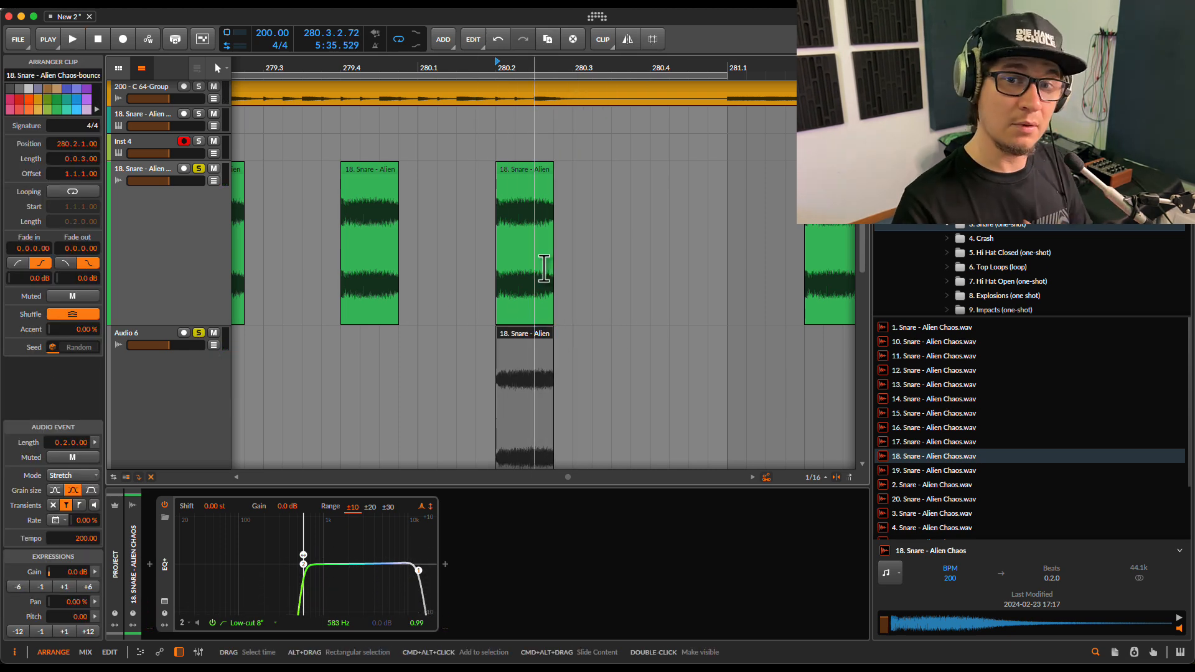
key(space)
key(space)
key(space)
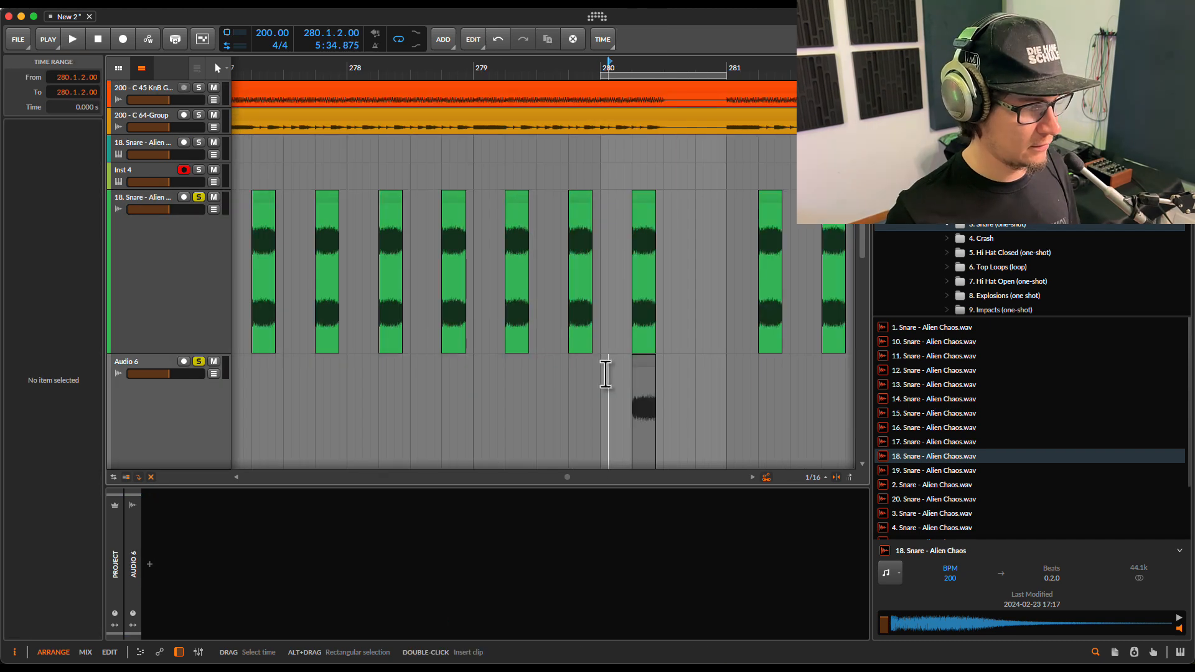
Step: Play the snare from 280.1.1.00 with Audio 6 unsoloed, and again with Audio 6 soloed, to compare dry and layered versions
click(604, 338)
click(599, 330)
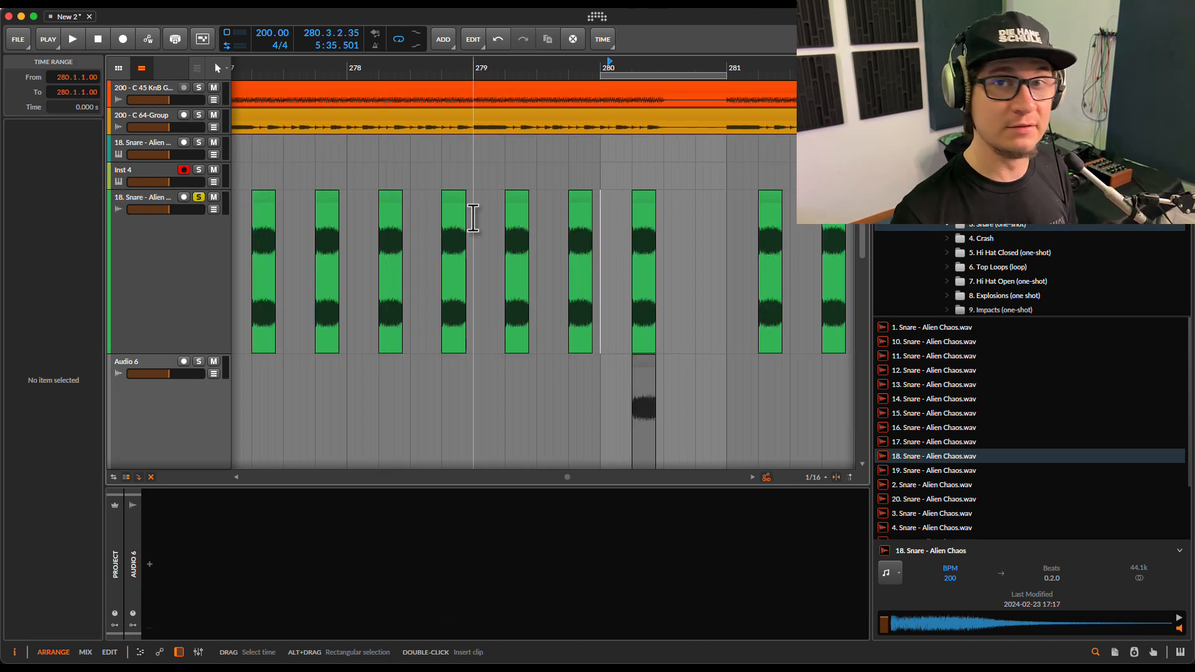
key(space)
key(space)
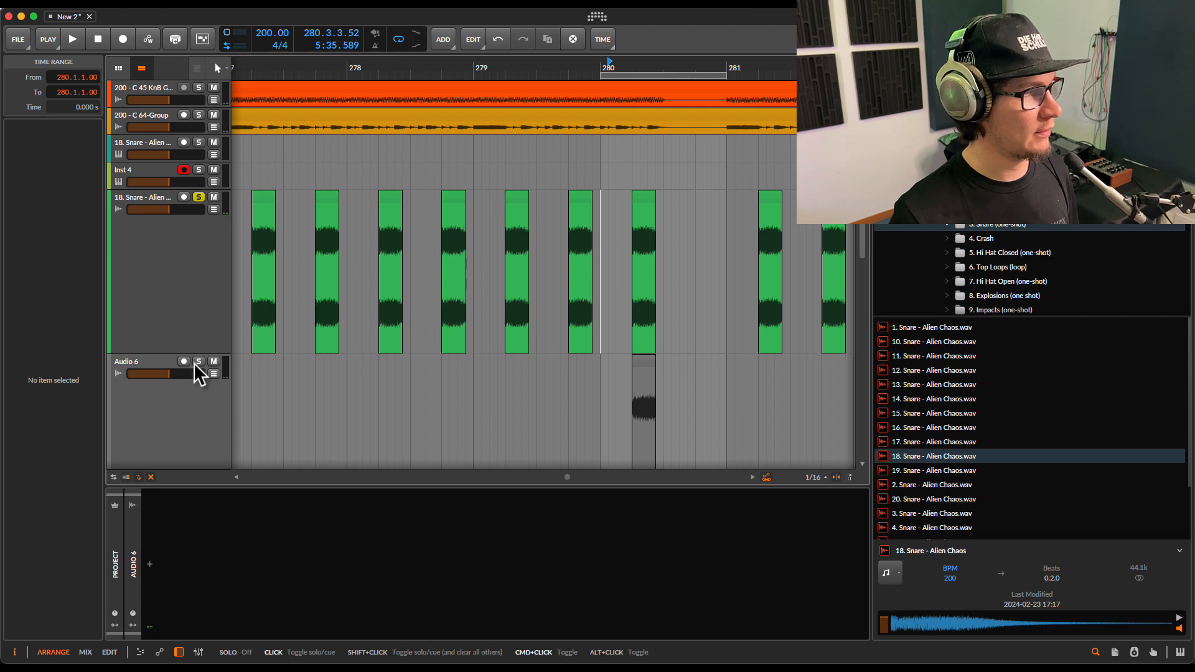
key(space)
key(space)
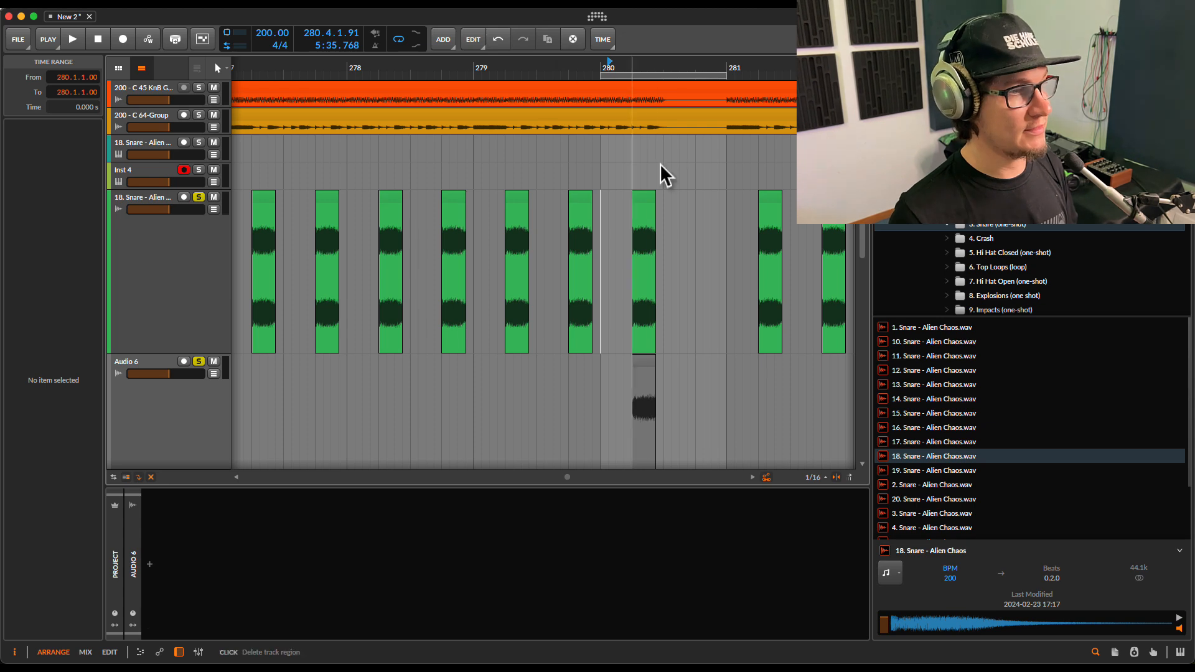
Step: Add an instrument track below Audio 6 and place the sample 17. Snare - Alien Chaos.wav on it at 280.1.1.00
click(641, 364)
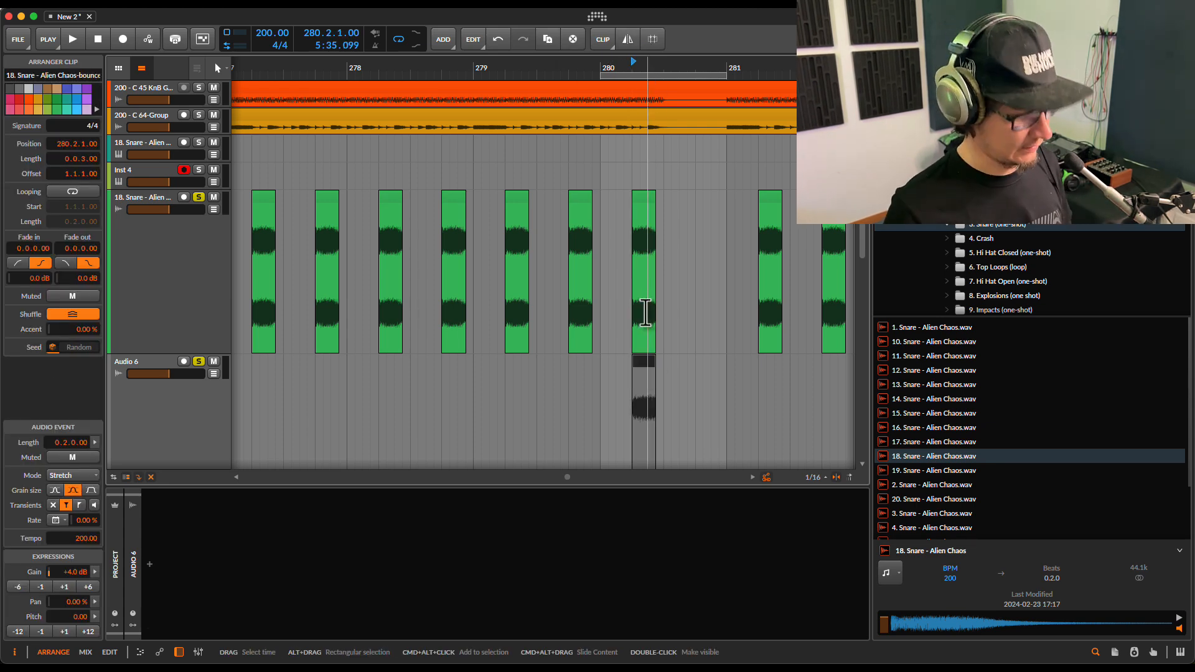
scroll(638, 339, down, 1)
scroll(641, 367, down, 5)
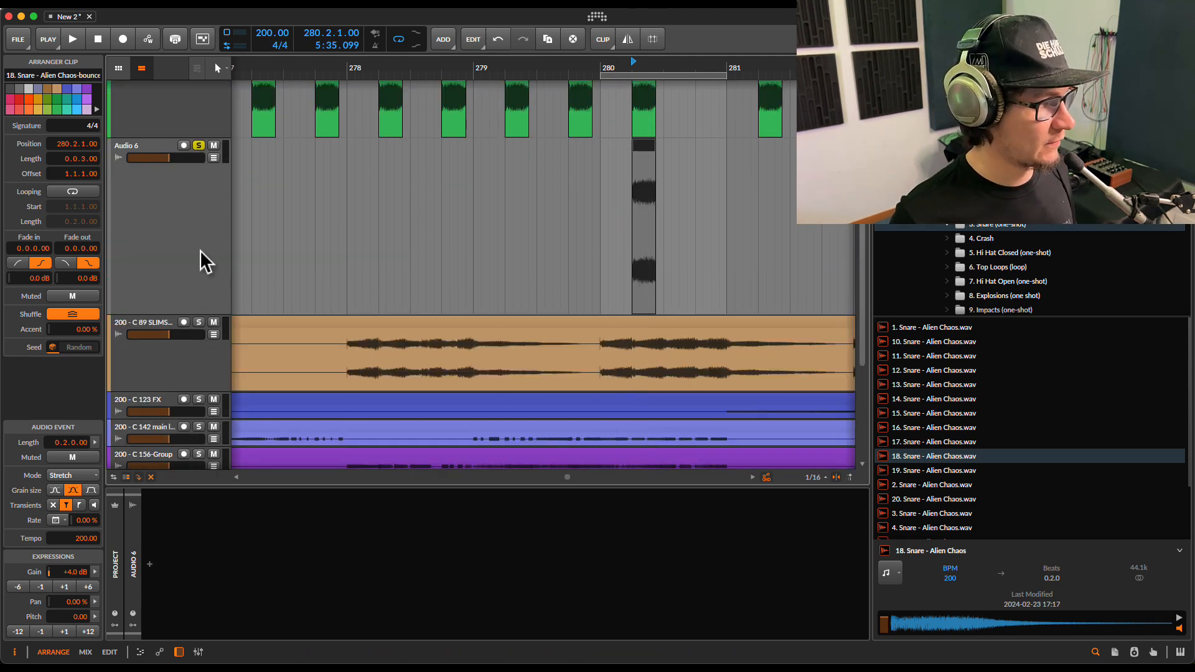
click(150, 144)
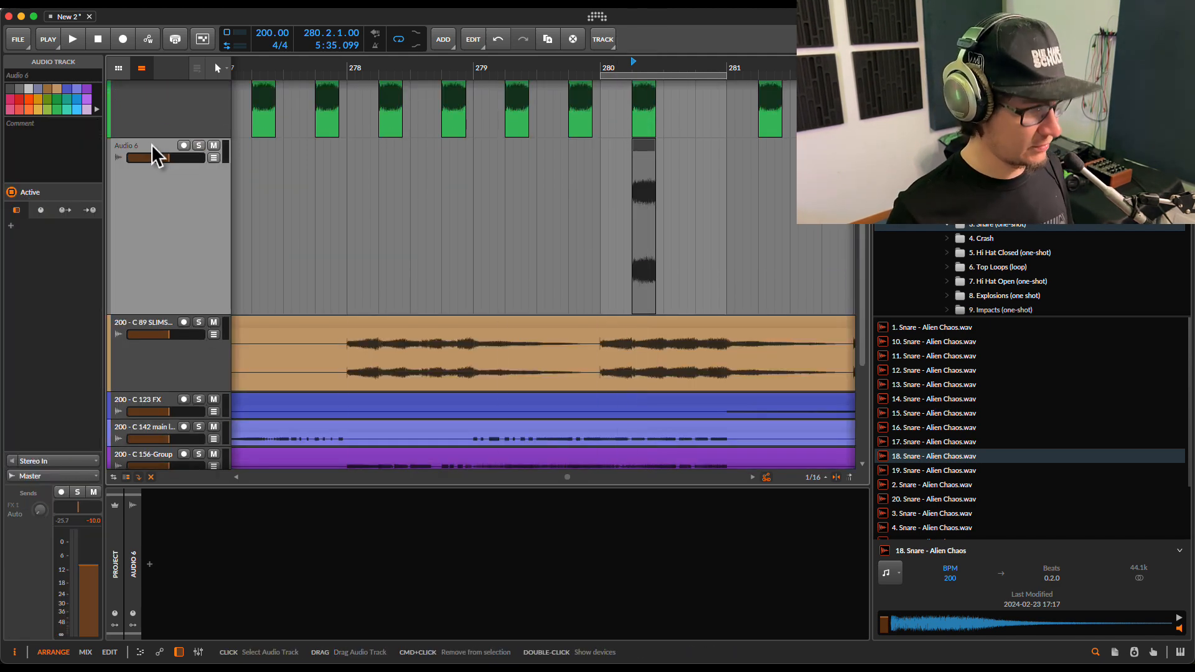
key(super+t)
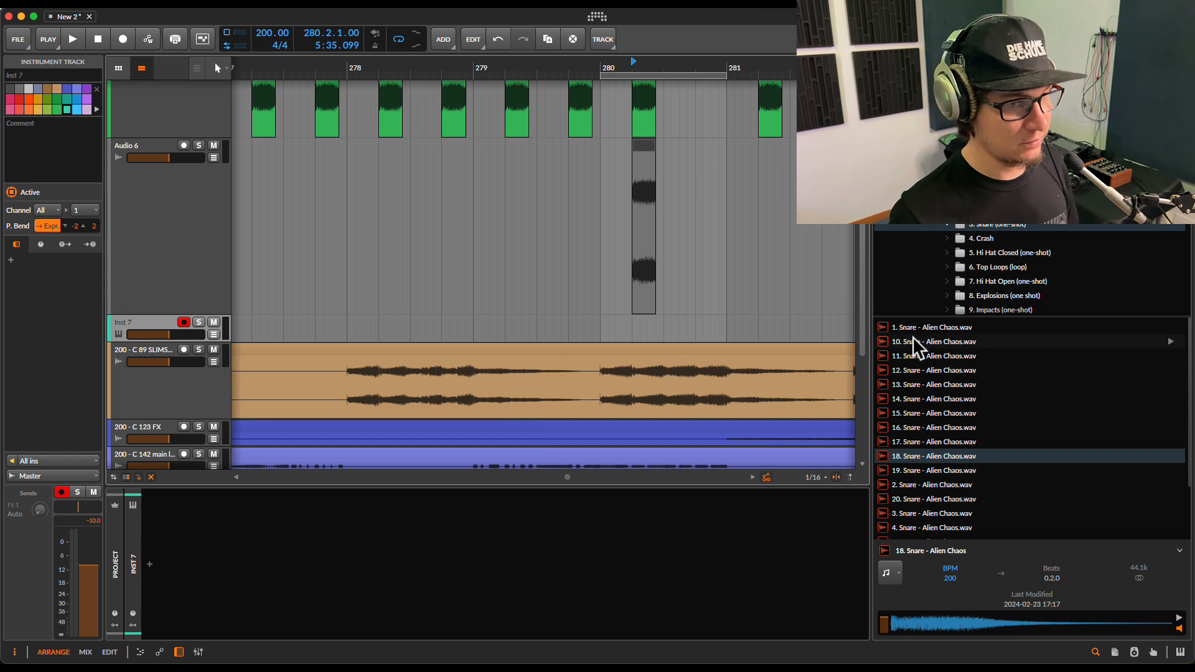
click(928, 447)
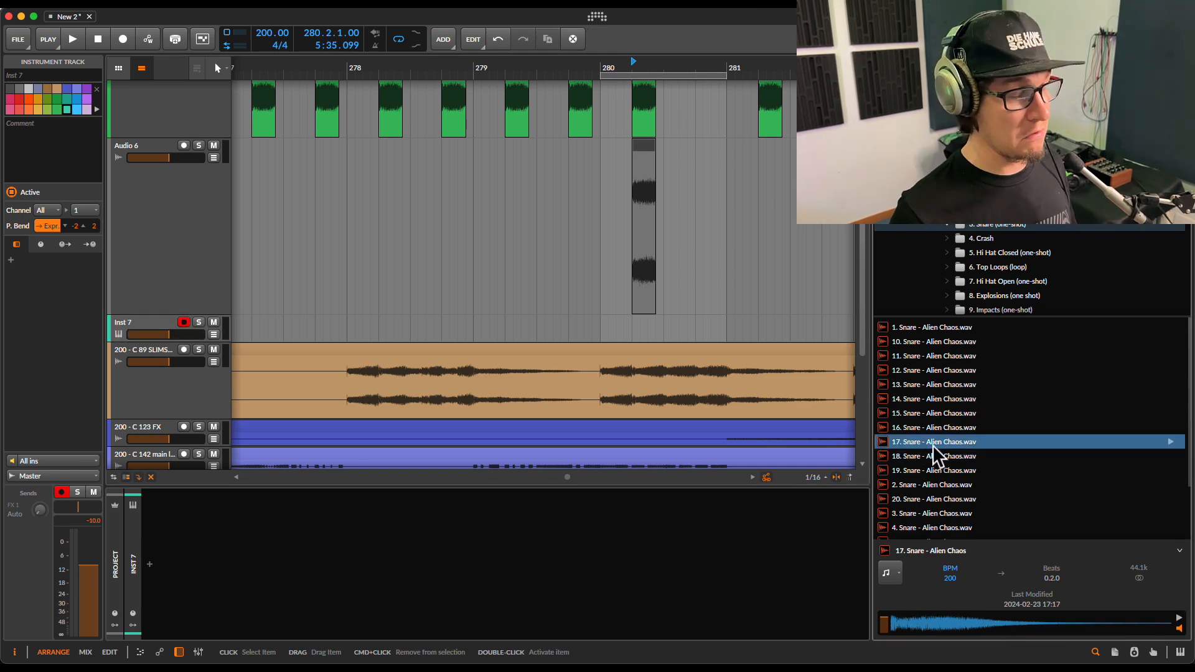
drag(932, 442, 626, 322)
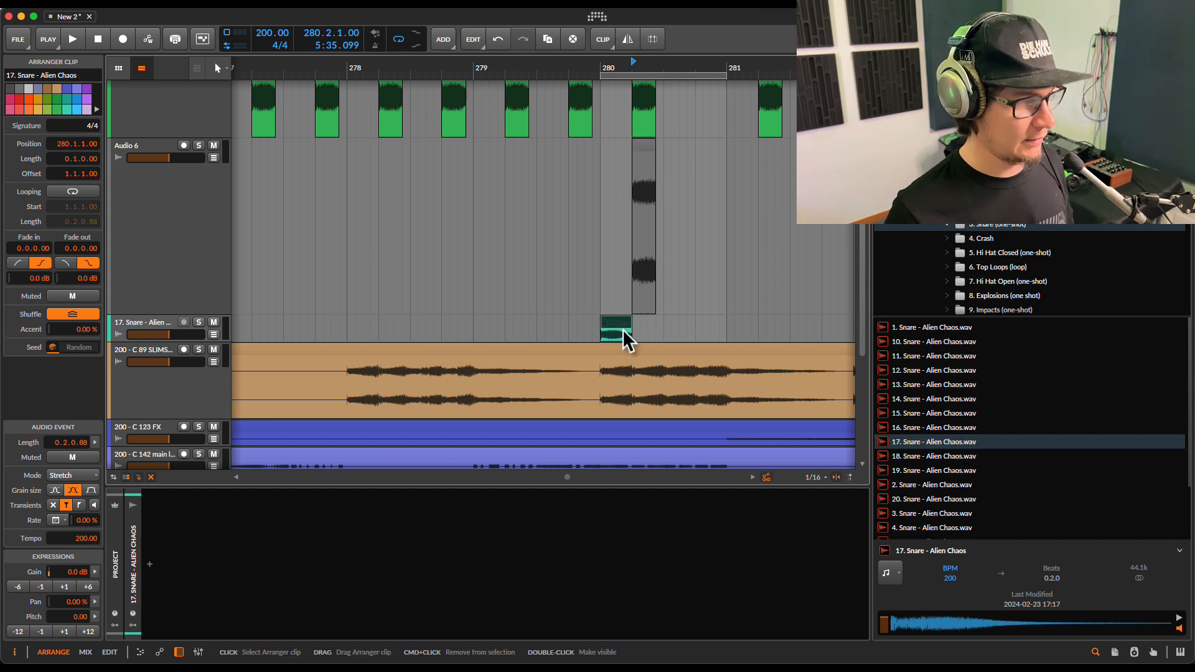
Step: Enlarge the new snare track, reverse the 17. Snare - Alien Chaos clip and lower its gain to -24.1 dB
drag(188, 339, 186, 415)
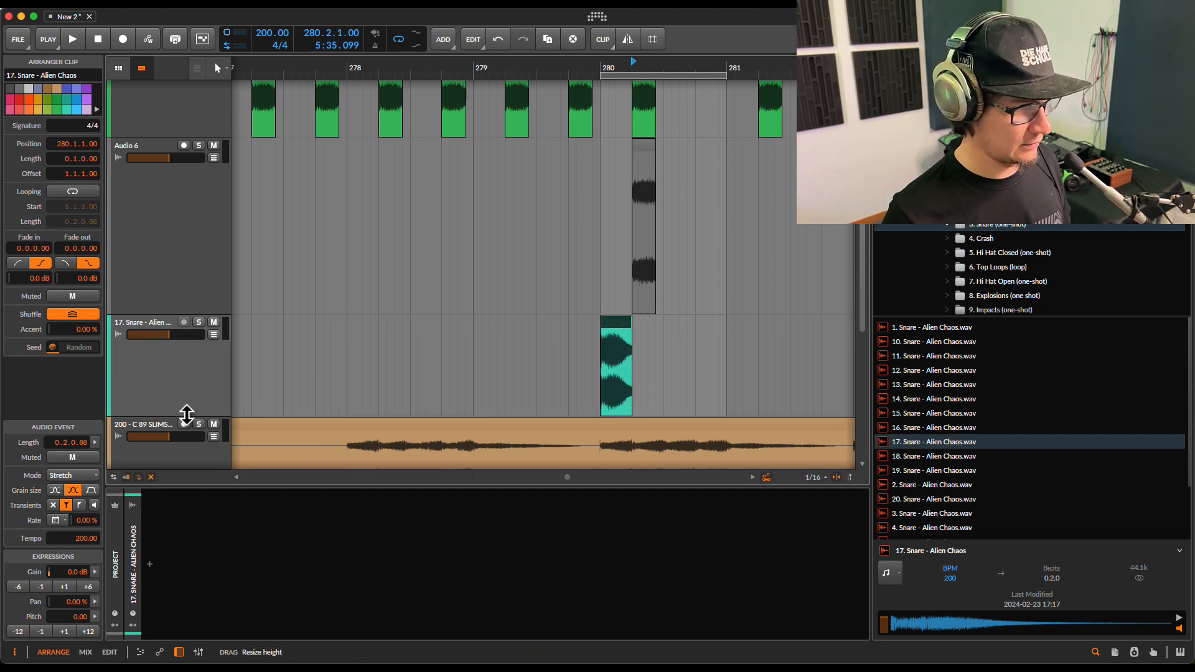
scroll(625, 359, up, 3)
scroll(627, 359, up, 2)
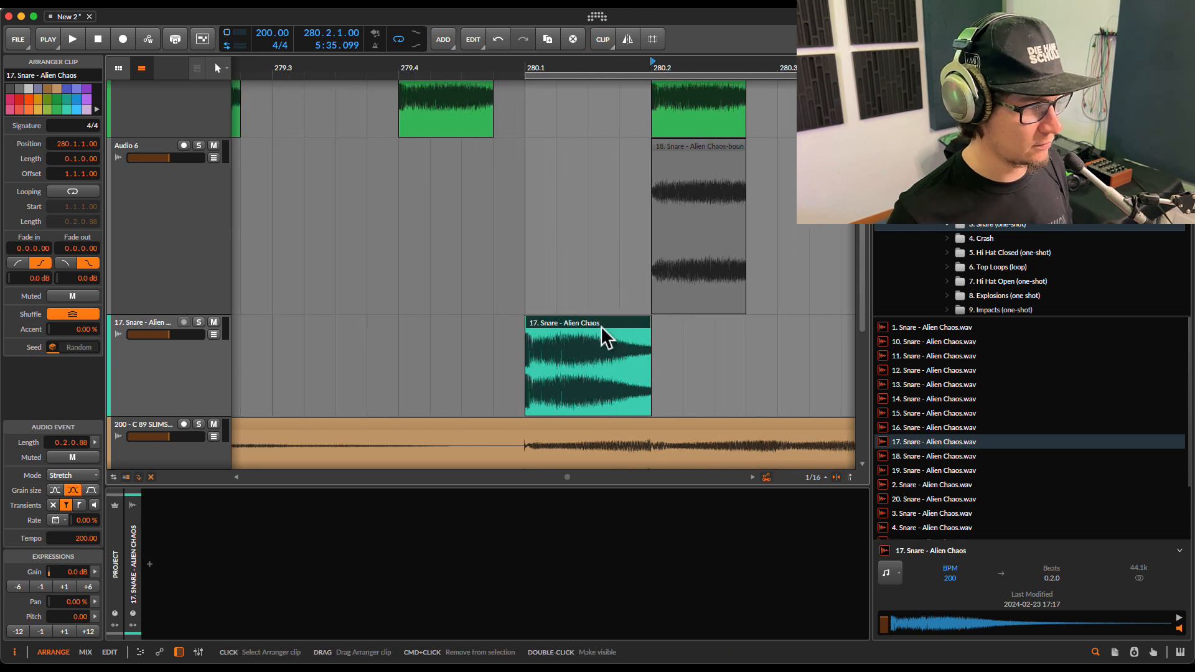
click(602, 323)
click(628, 39)
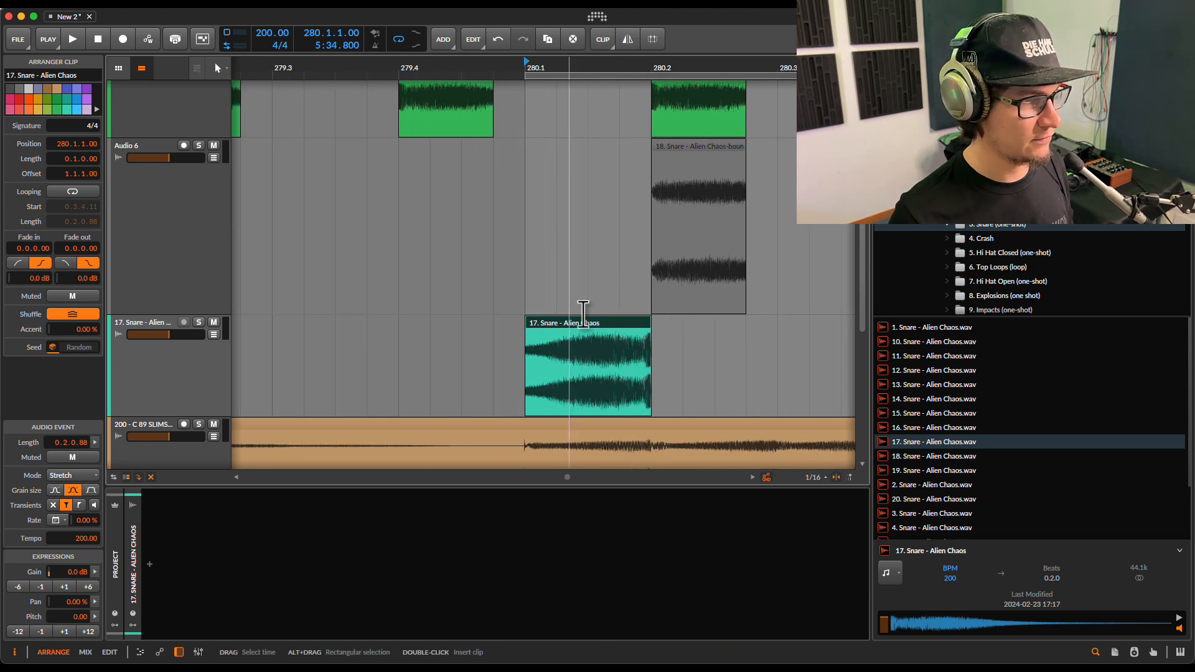
drag(590, 328, 582, 390)
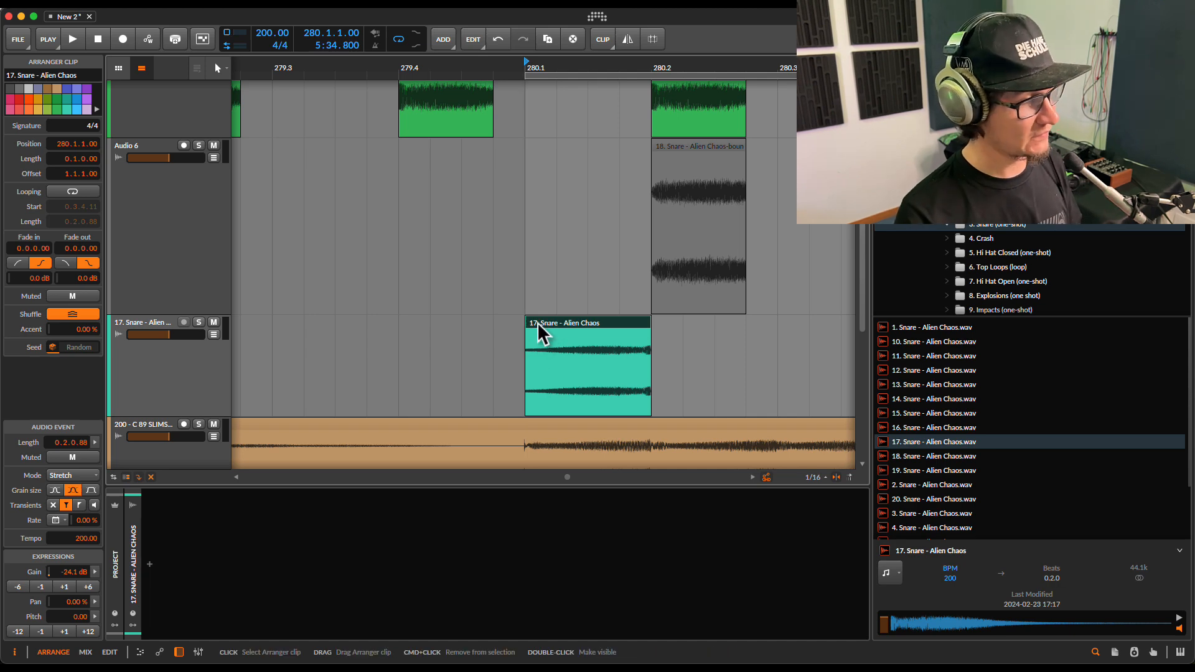
Step: Solo the 17. Snare track together with Audio 6 and play the reversed snare leading into the bounced reverb
key(space)
key(space)
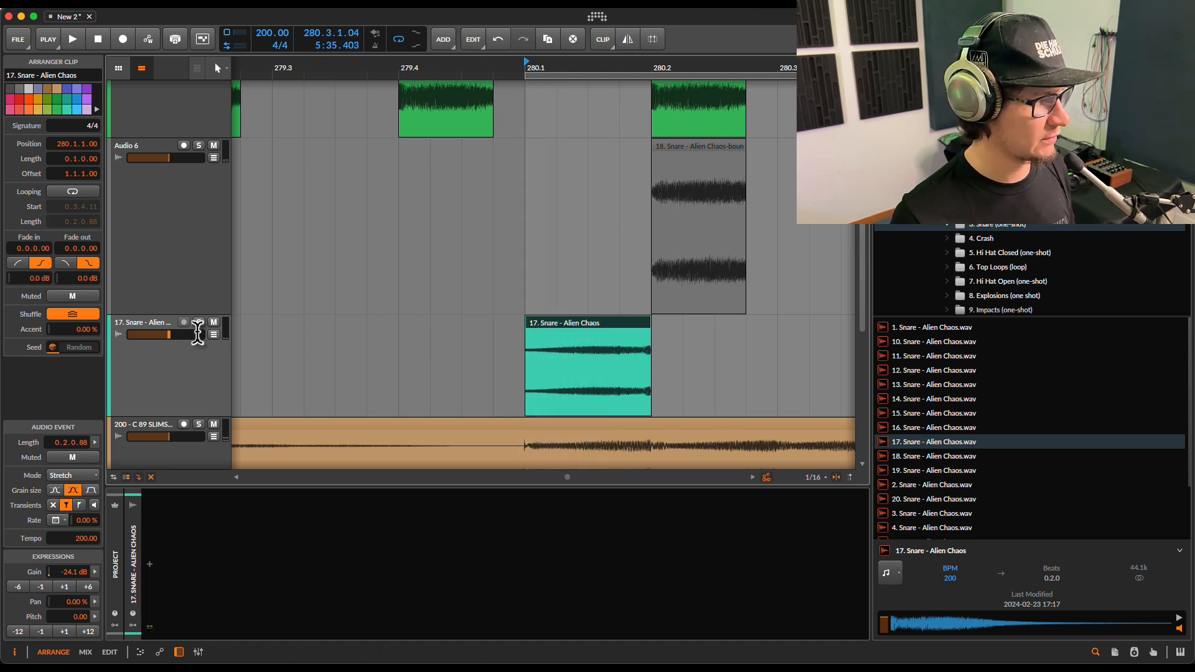
click(198, 145)
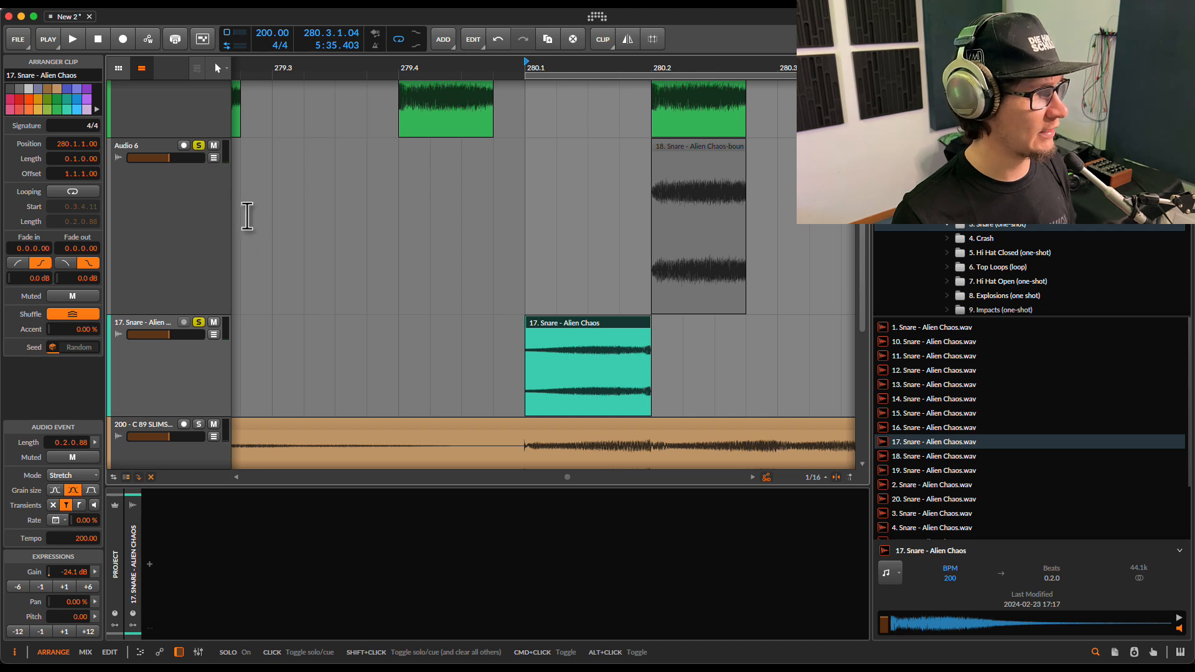
key(space)
key(space)
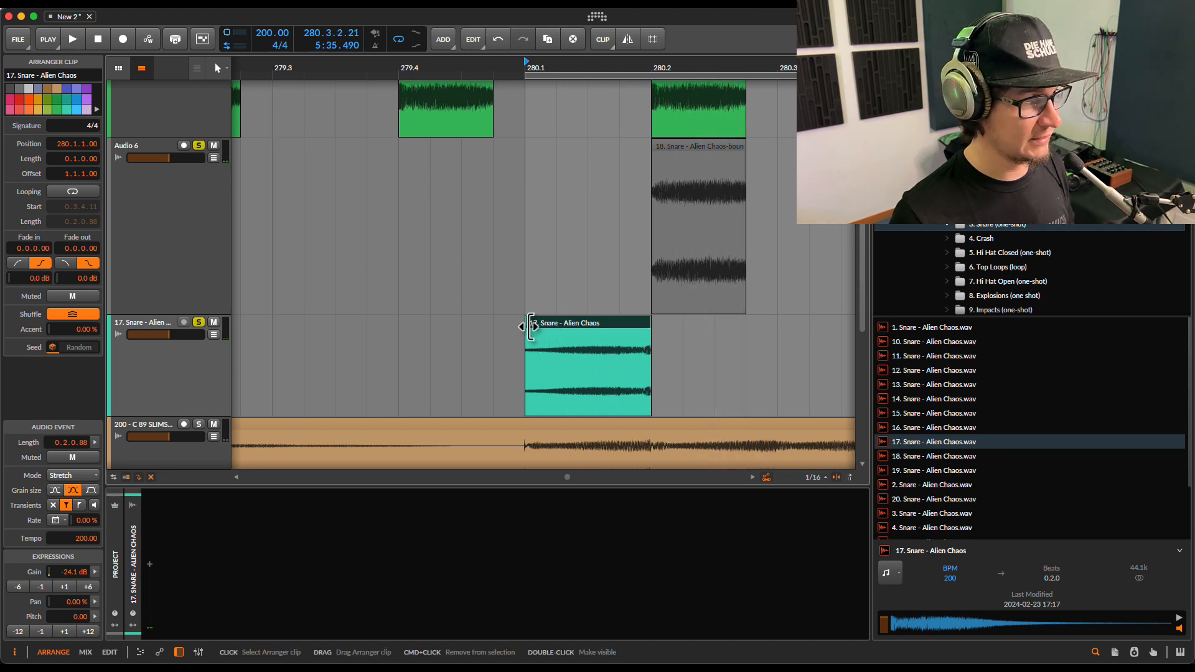
Step: Fade in the reversed snare over its full length and trim its start to 280.1.3.00, leaving a length of 0.0.2.00, while auditioning
drag(528, 331, 648, 331)
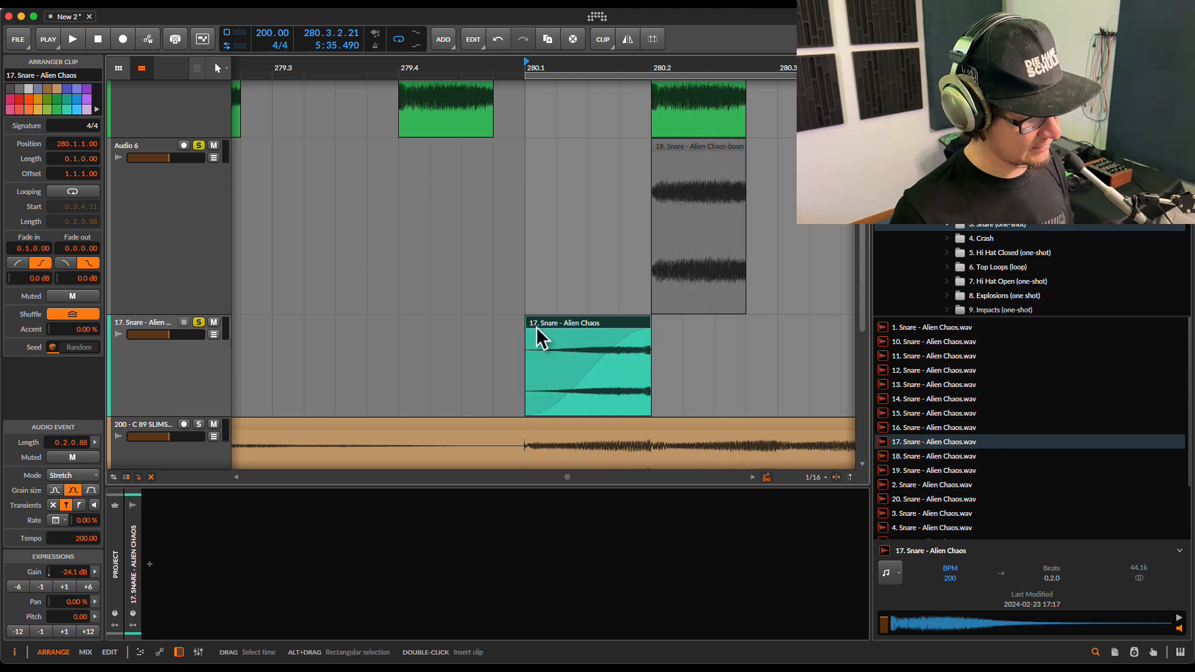
drag(528, 323, 578, 321)
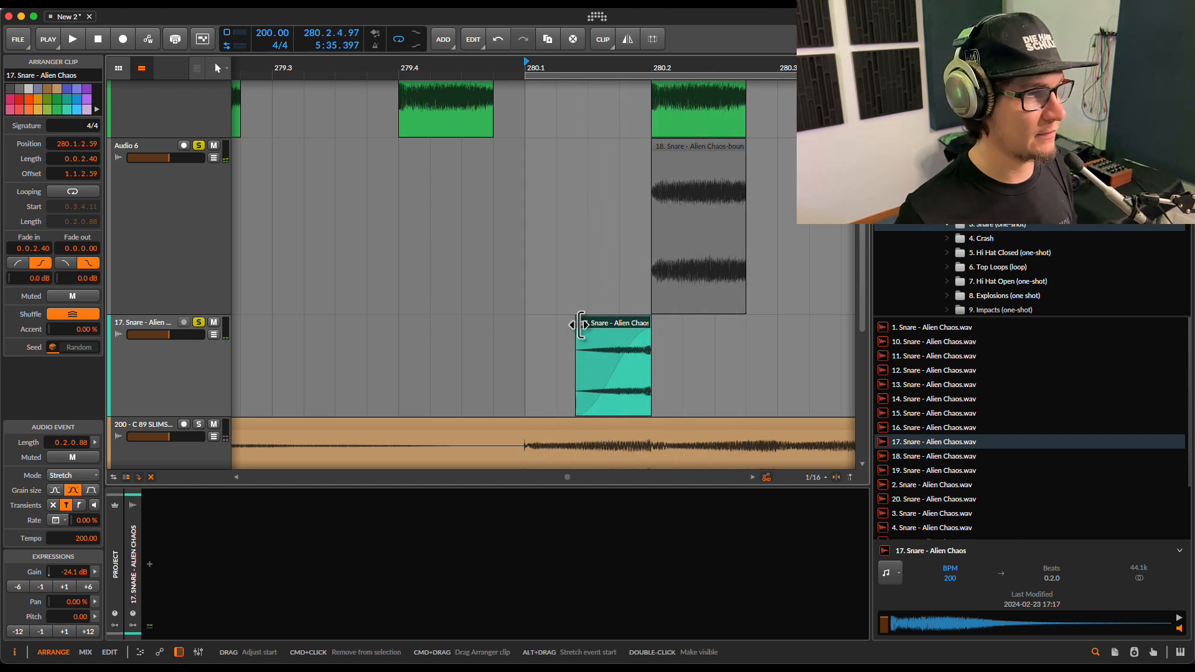
drag(576, 323, 595, 324)
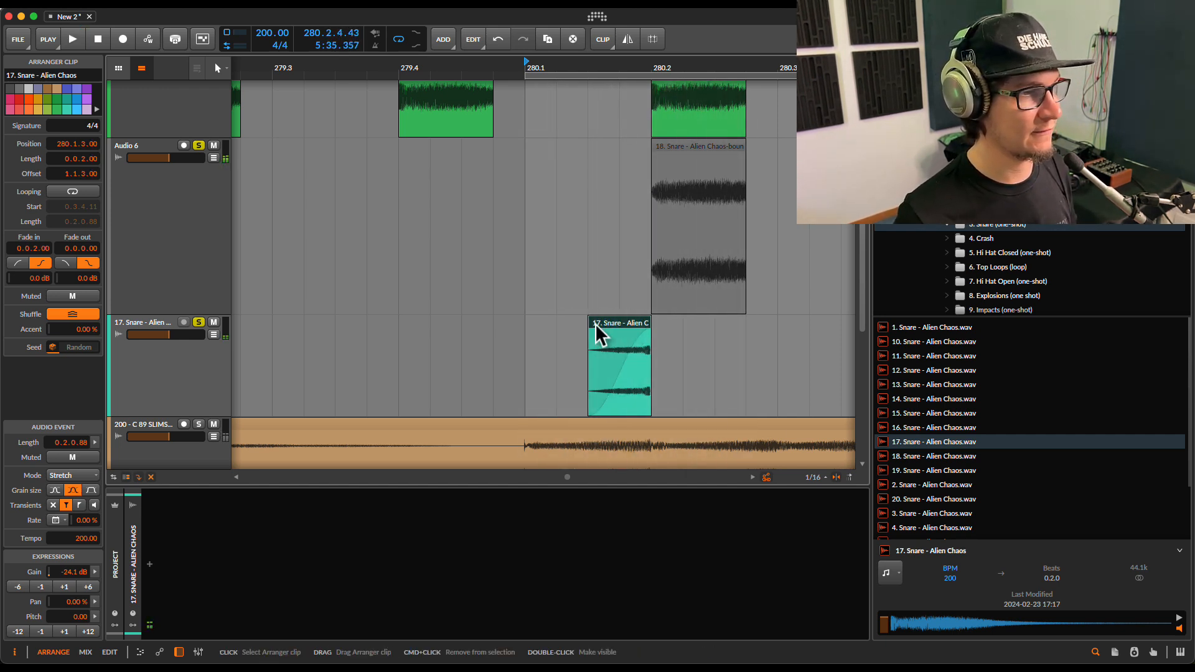
scroll(615, 286, down, 2)
key(space)
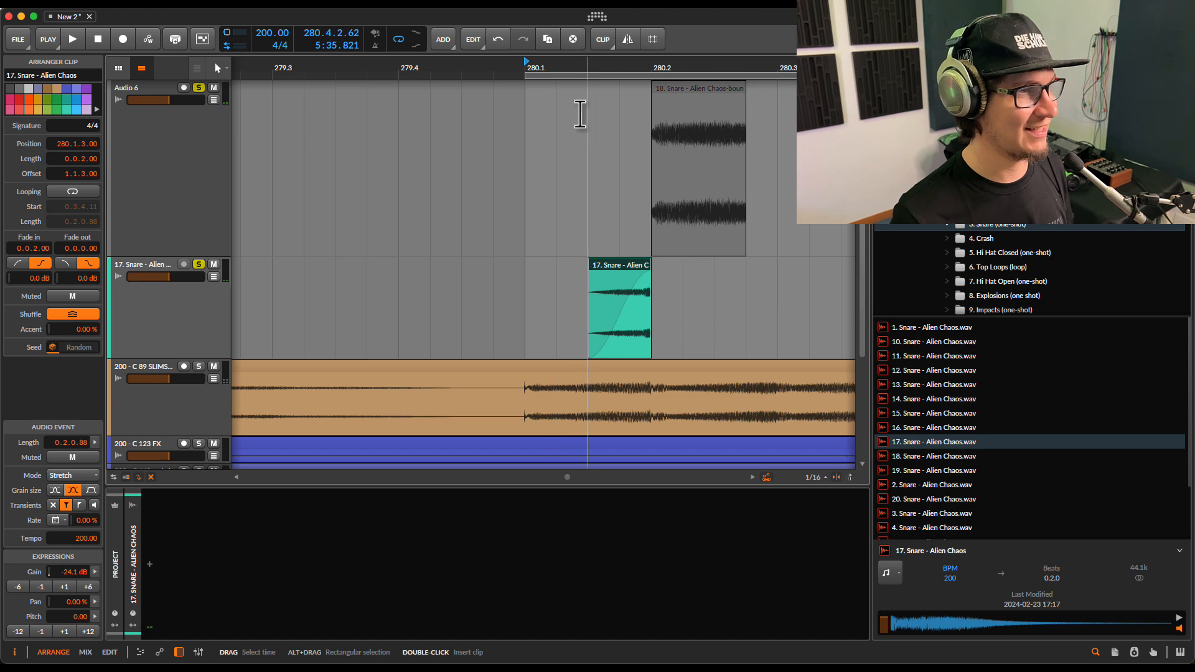
Step: Unsolo the layered snare tracks and play the layered hit within the full mix from 279.3.4.00
drag(581, 76, 583, 72)
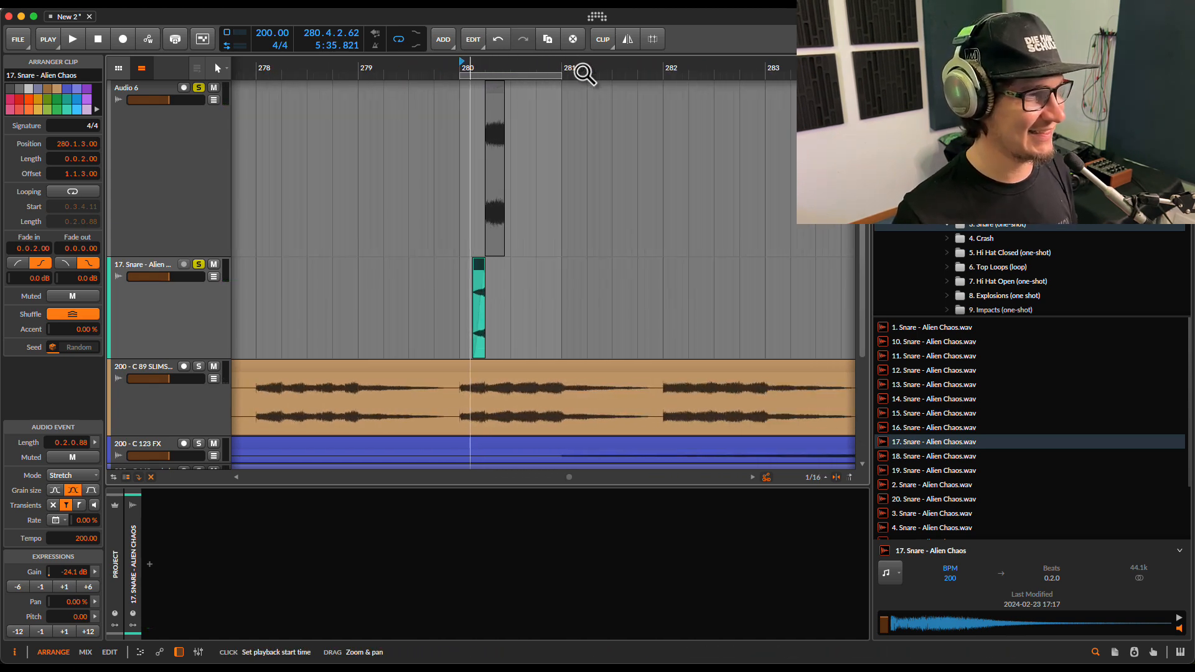
click(314, 195)
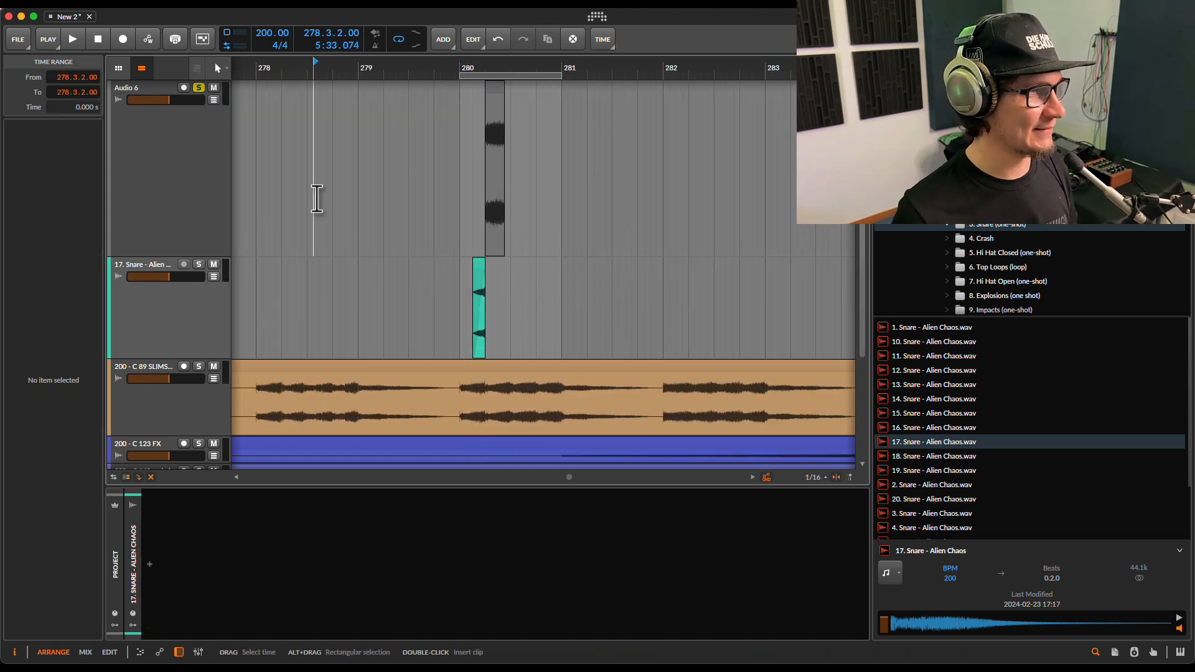
scroll(196, 96, up, 3)
click(199, 95)
click(426, 390)
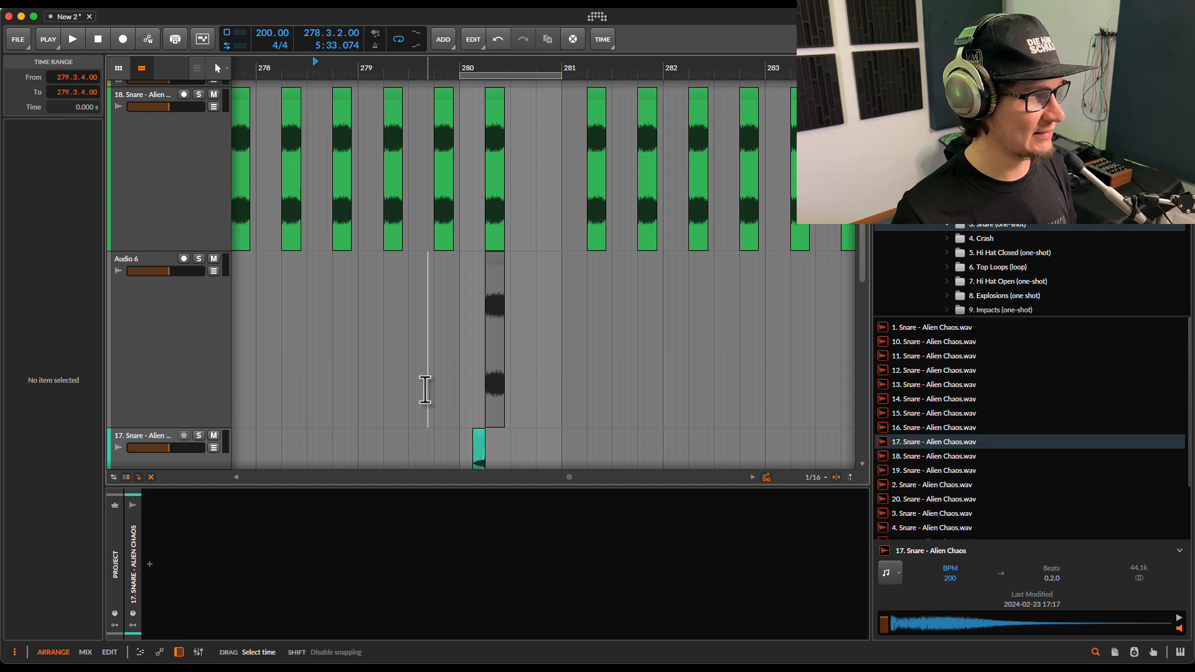
key(space)
key(space)
key(space)
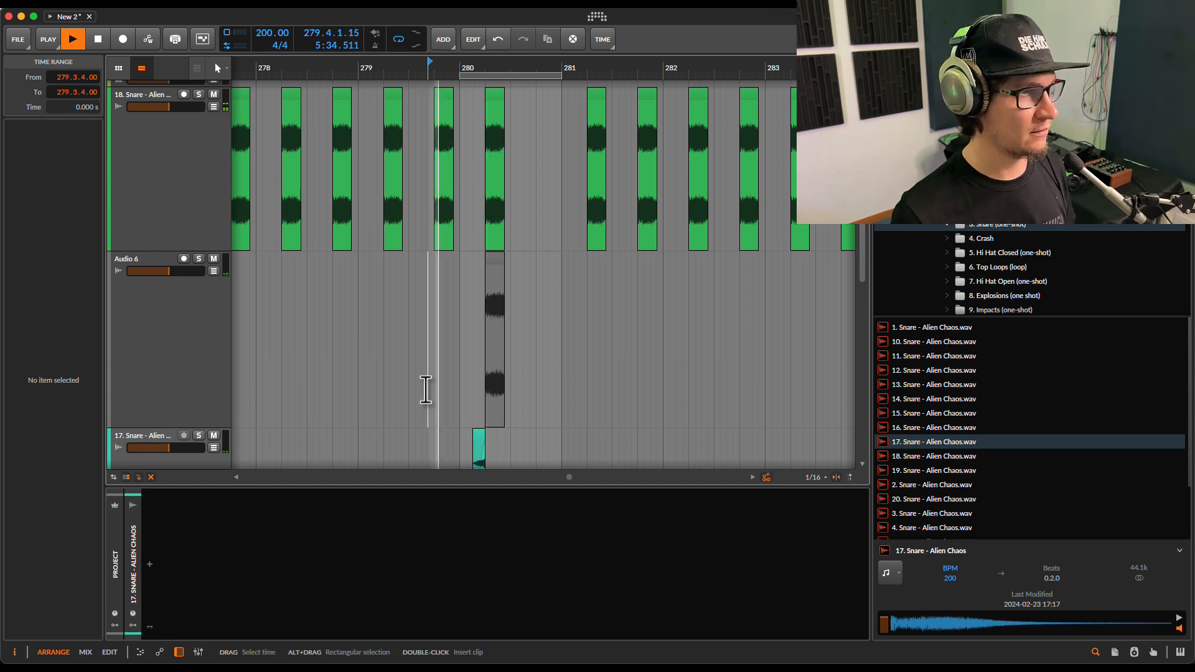
key(space)
key(space)
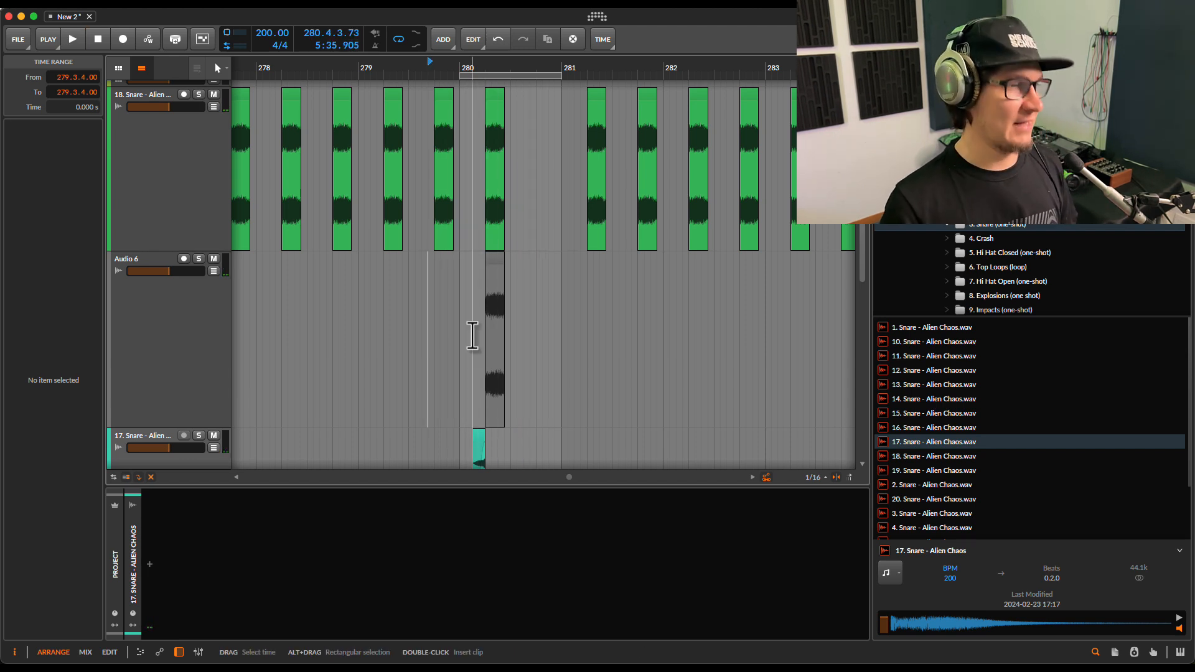
Step: Copy the range 280.1.1.00 to 280.3.1.00 on Audio 6 and the reversed snare track and paste it nine times from 273.1.1.00
scroll(472, 336, down, 2)
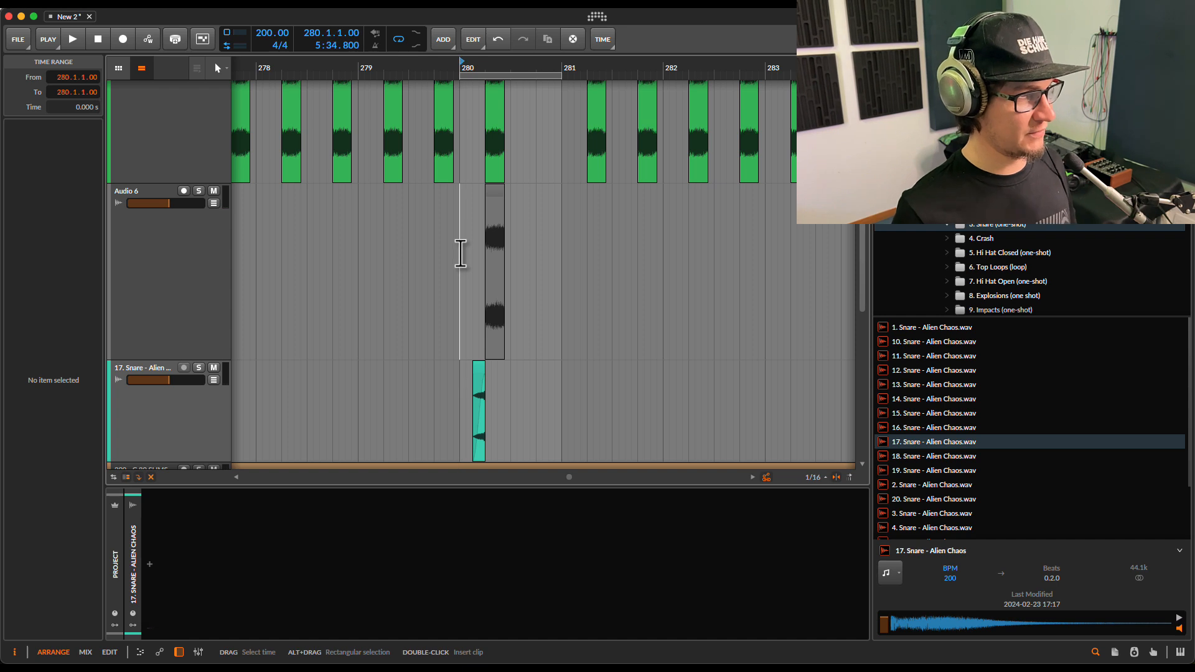
scroll(468, 268, down, 6)
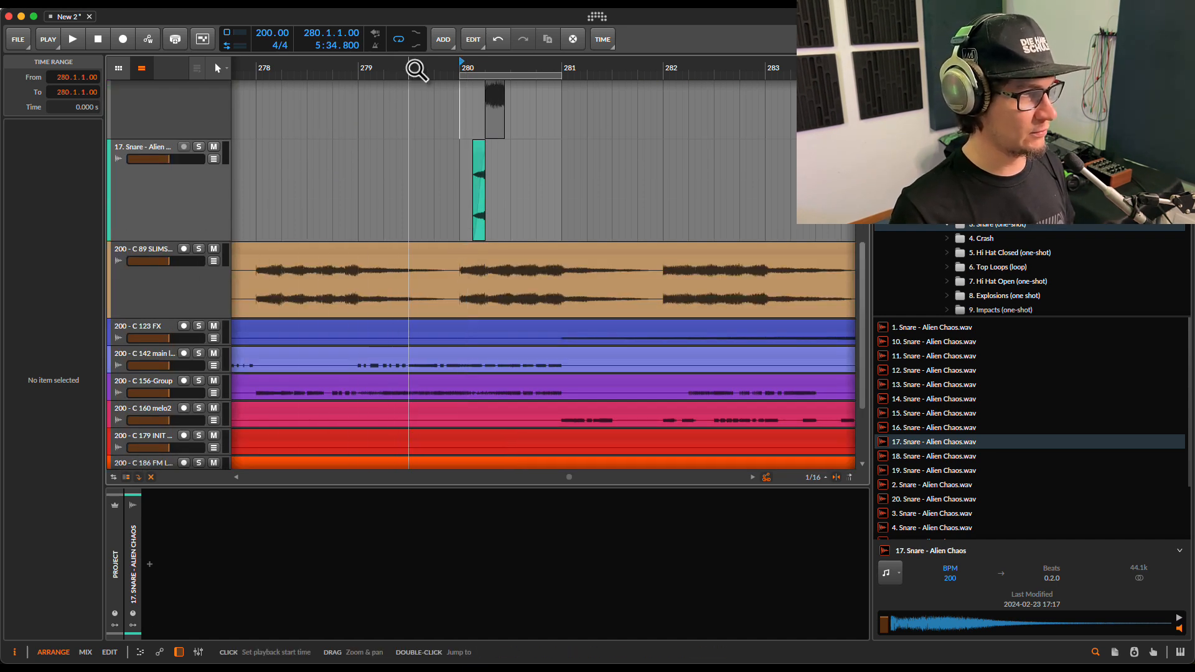
scroll(417, 70, down, 4)
scroll(697, 225, up, 5)
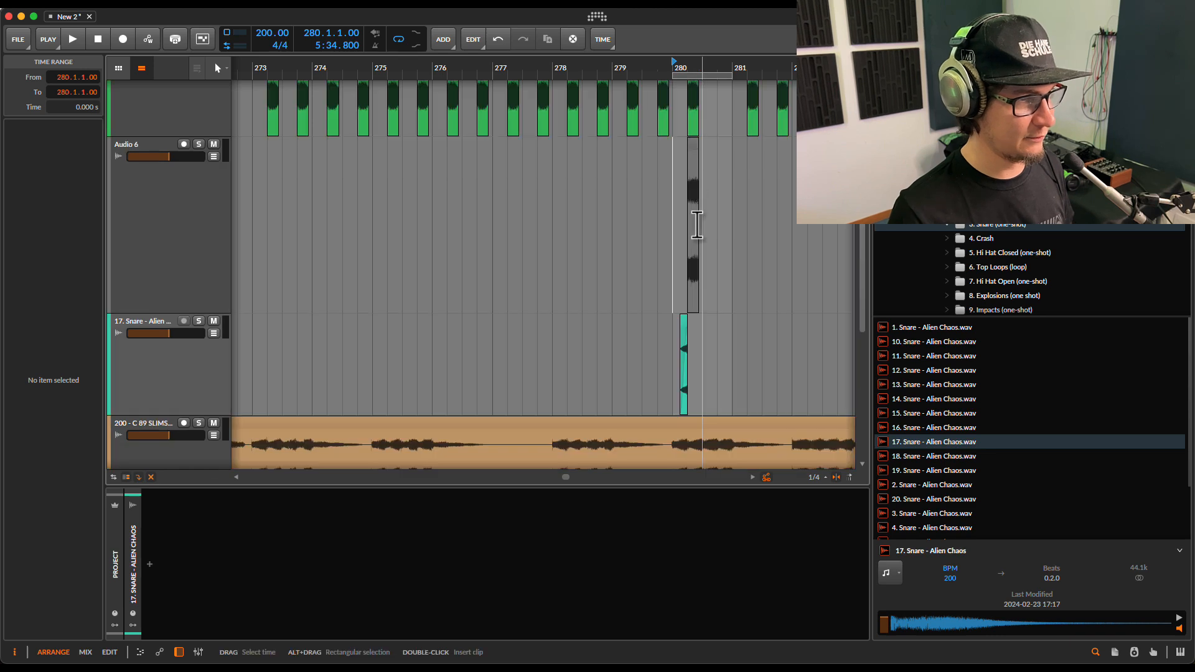
drag(681, 219, 704, 394)
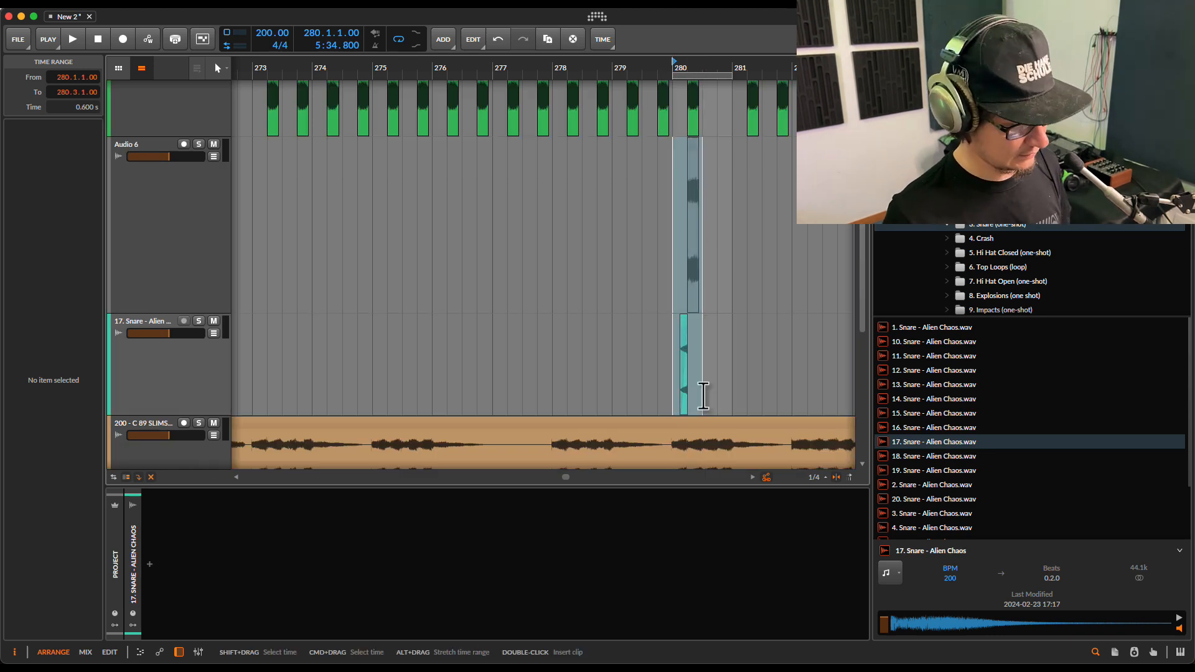
click(259, 190)
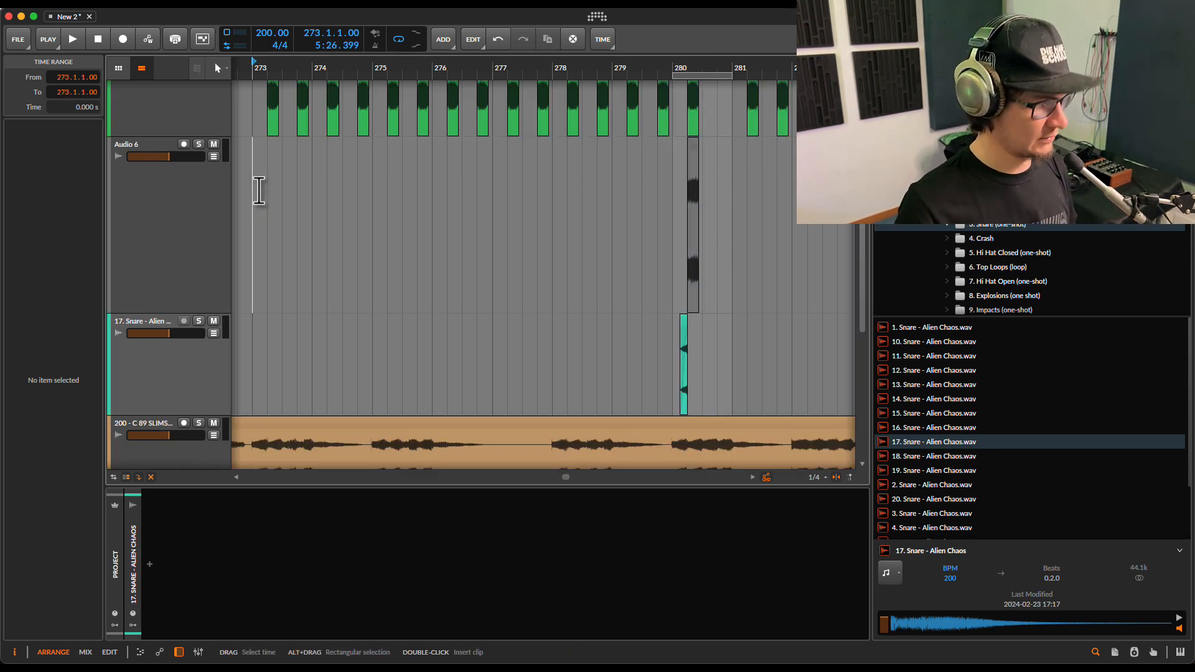
key(ctrl+v)
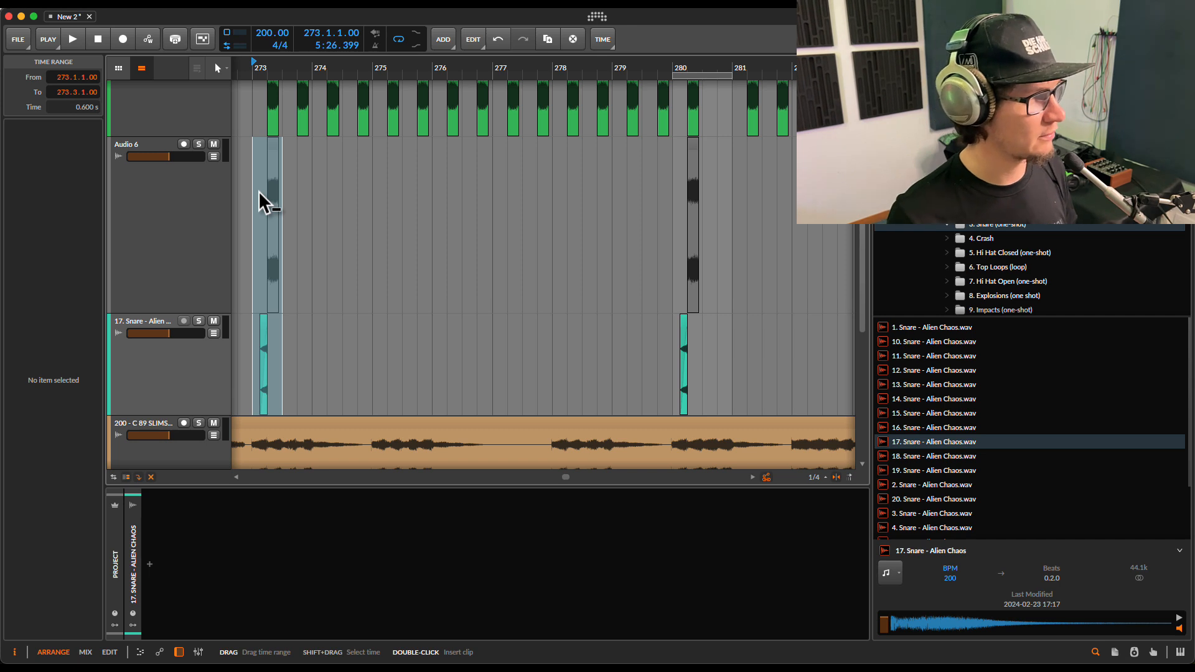
key(ctrl+v)
key(ctrl+v)
key(ctrl+v)
key(ctrl+v)
key(ctrl+v)
key(ctrl+v)
key(ctrl+v)
key(ctrl+v)
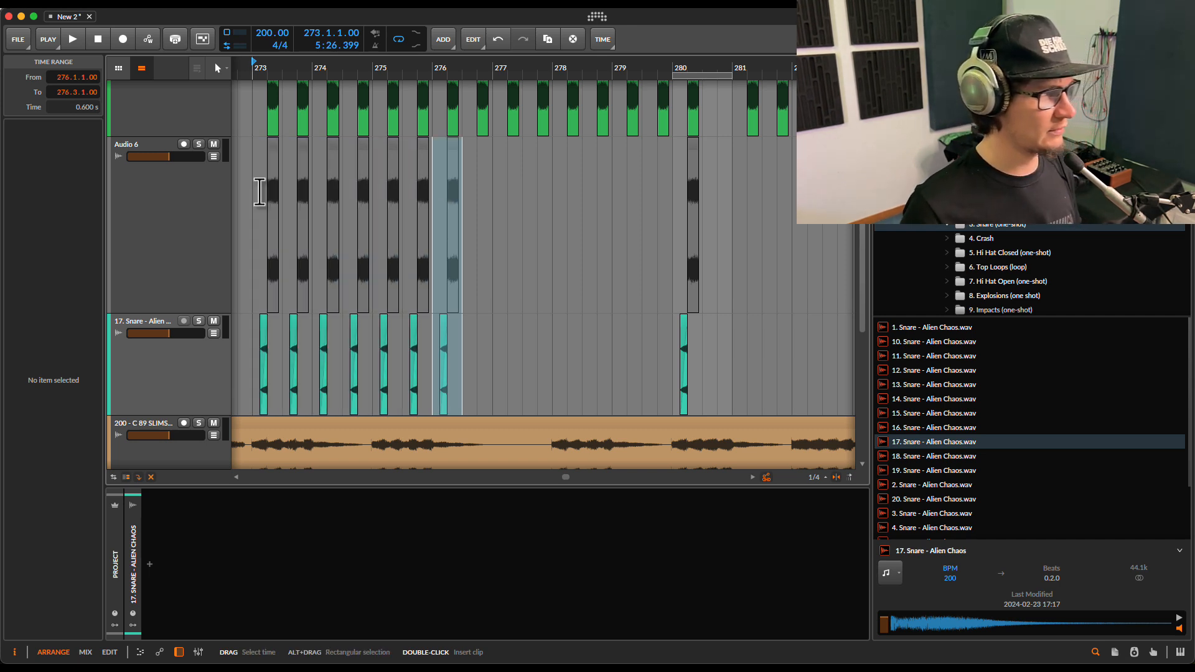
Step: Play the repeated snare layers from 273.1.1.00 and select the range 273.1.1.00 to 277.4.1.00 on both layer tracks
click(251, 191)
key(space)
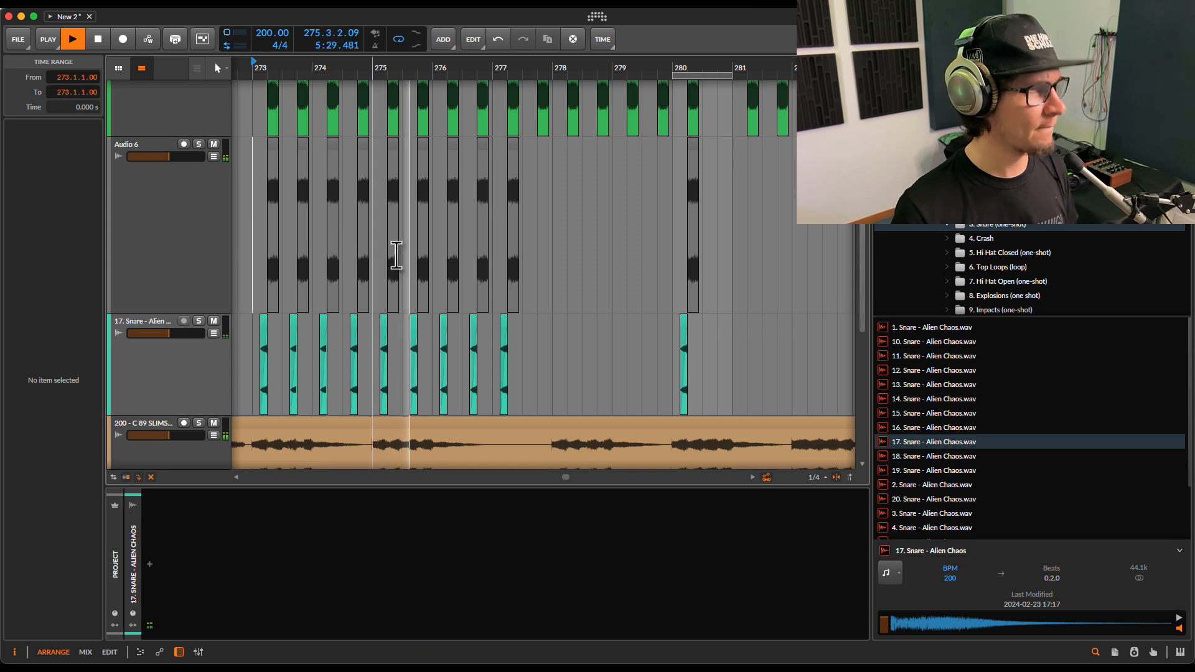
key(space)
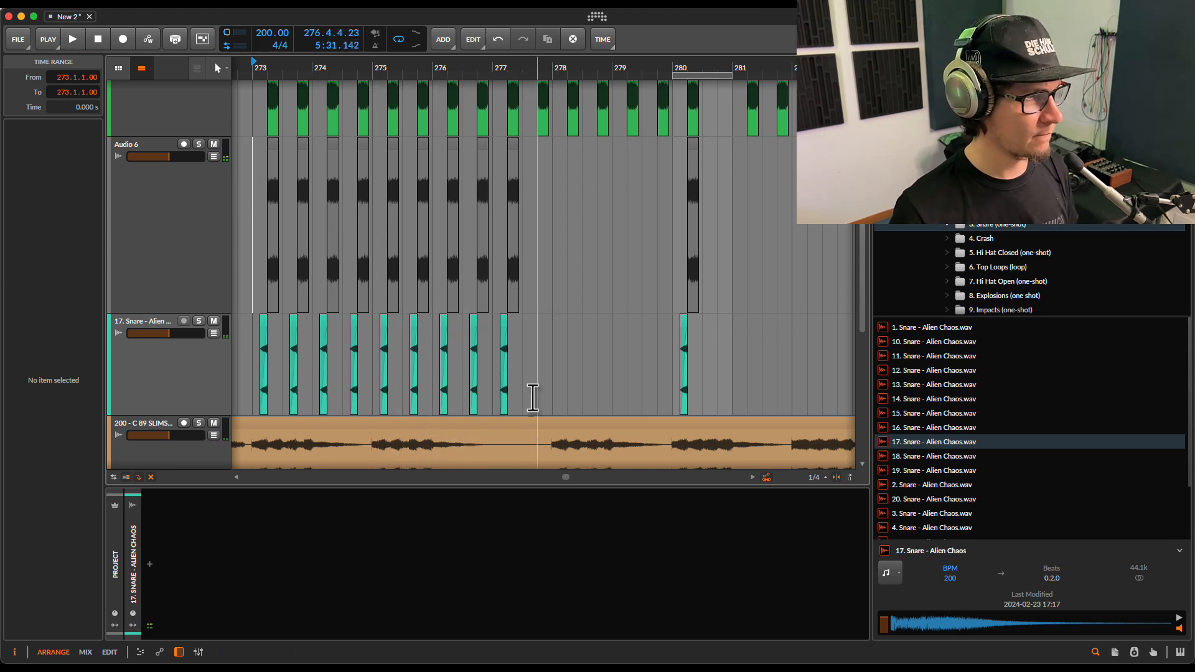
drag(537, 386, 222, 195)
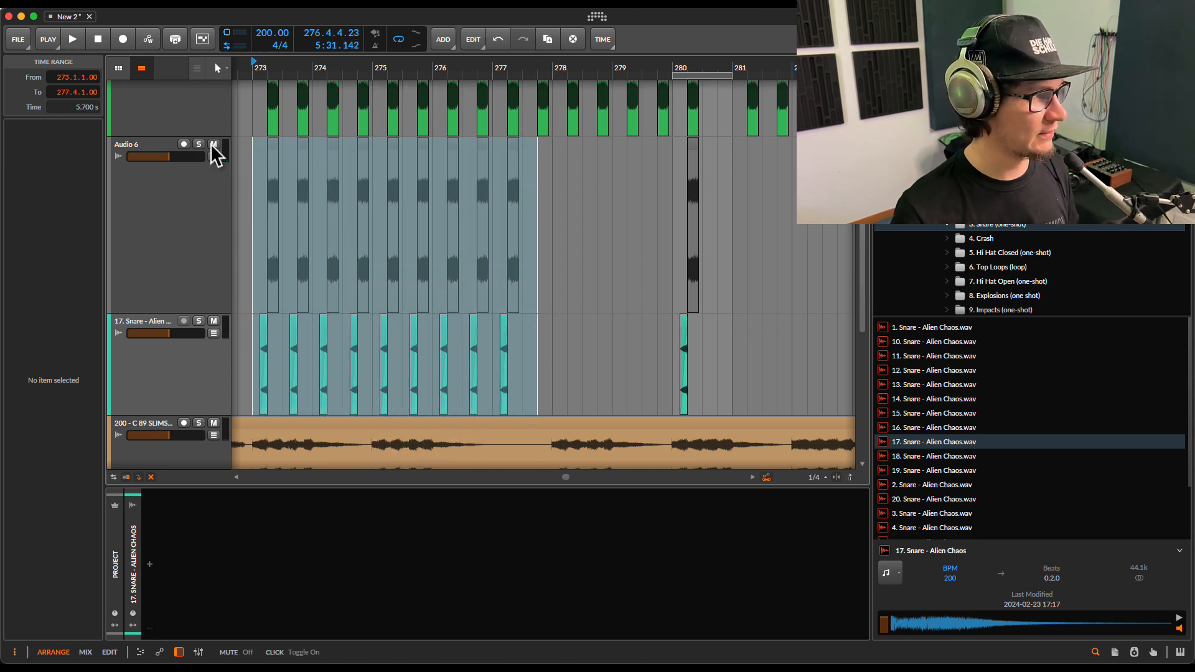
Step: Play the mix from 273.1.1.00 with the reverb and reversed snare layers muted, unmuting both during playback to compare
click(214, 321)
key(space)
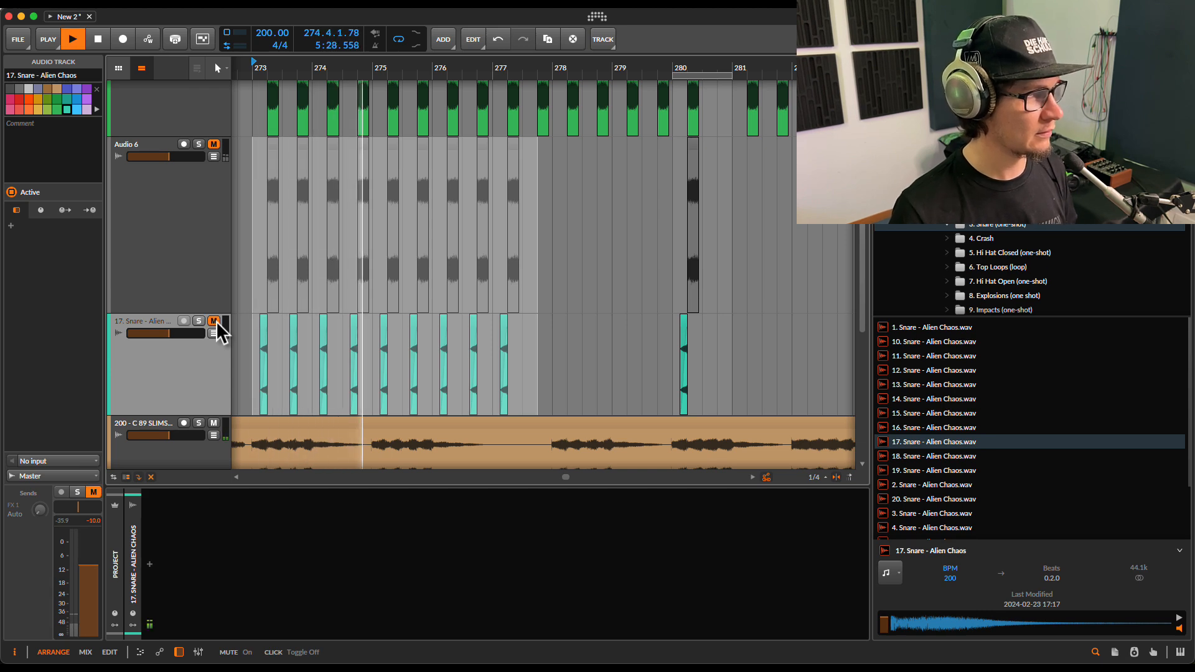
click(213, 322)
click(214, 144)
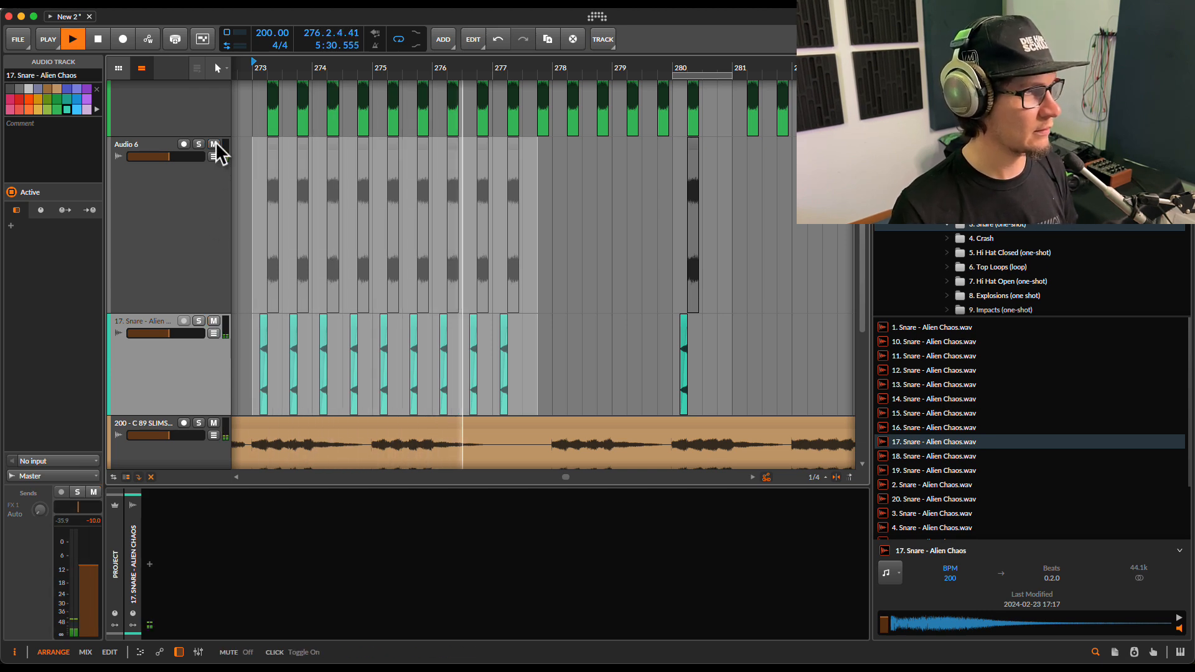
click(207, 233)
key(space)
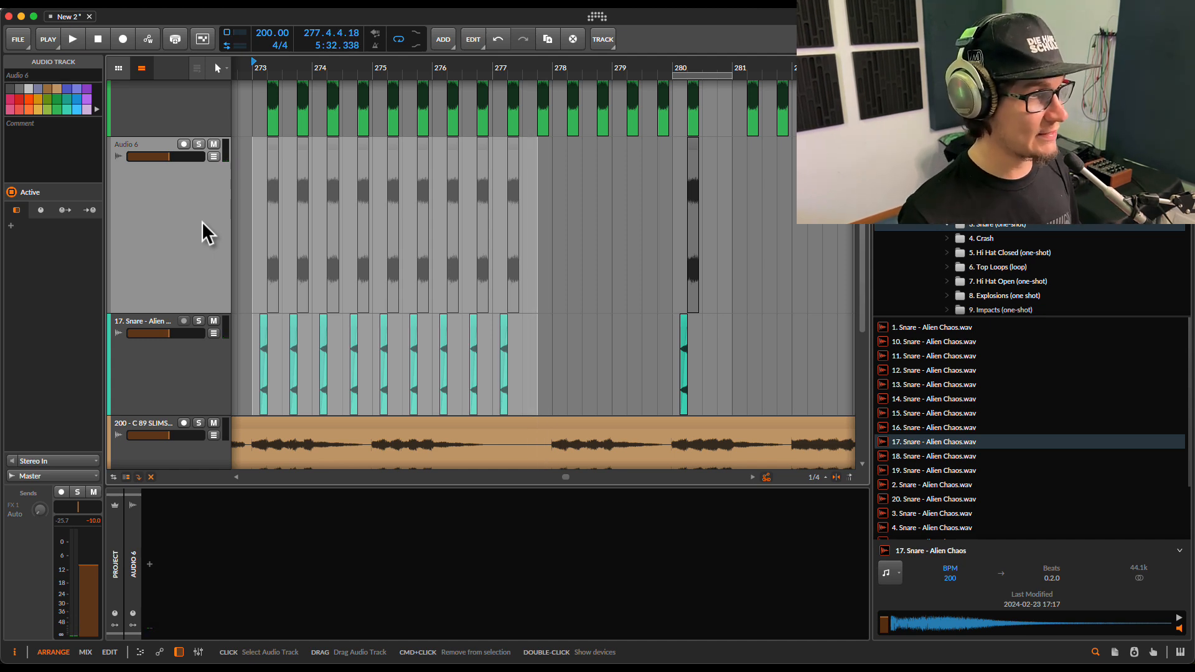
Step: Group the dry snare, Audio 6 and reversed snare tracks into one group track
click(548, 240)
scroll(283, 243, up, 2)
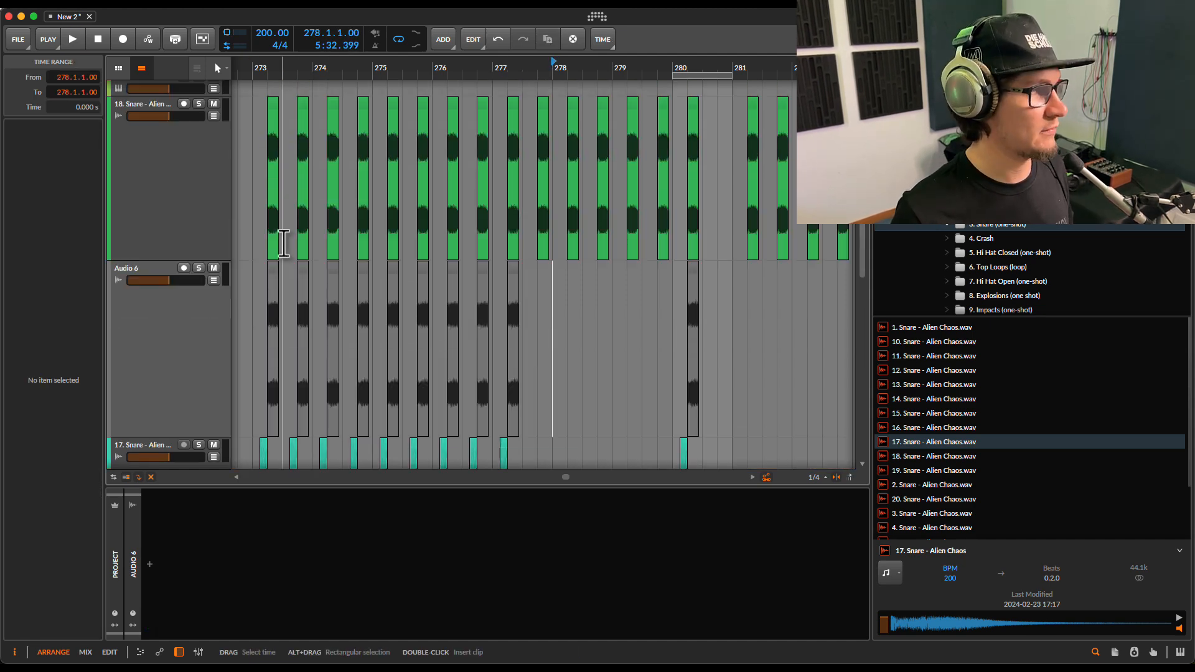
click(164, 108)
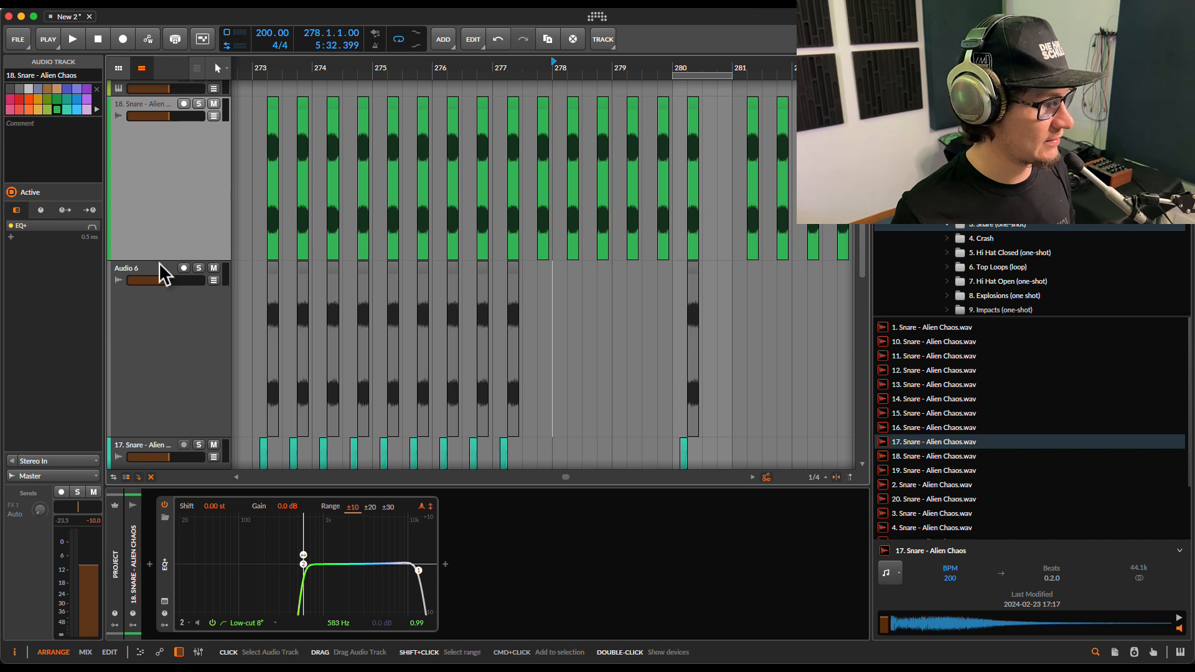
shift+click(159, 266)
scroll(173, 348, down, 1)
shift+click(165, 422)
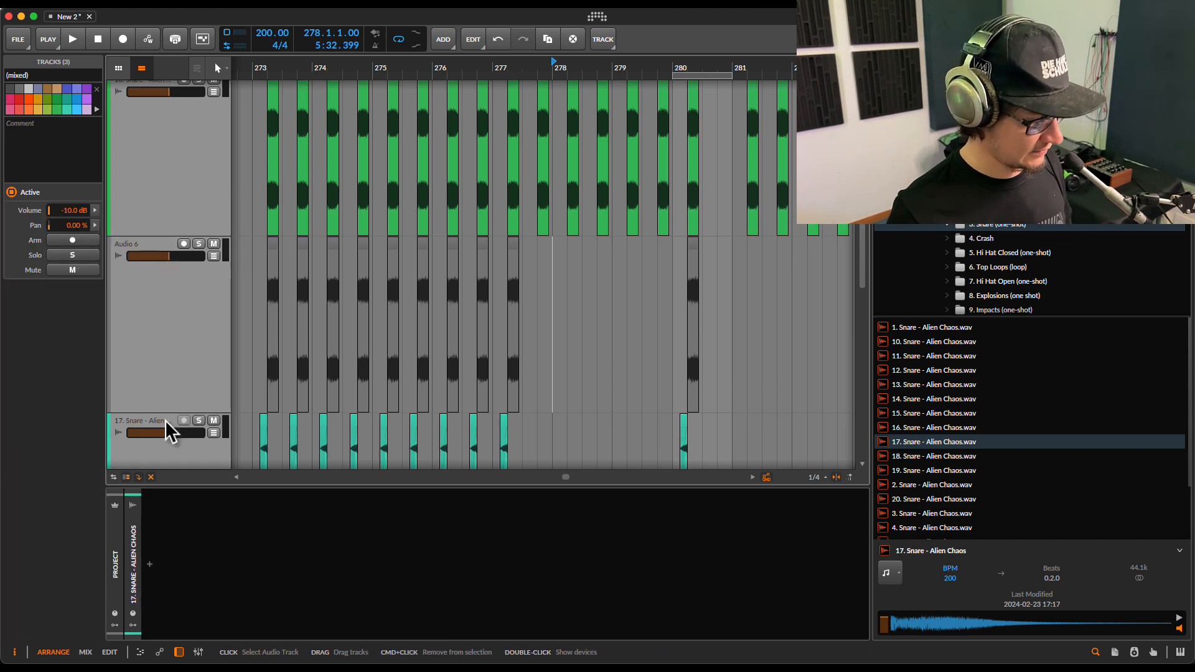
key(super+g)
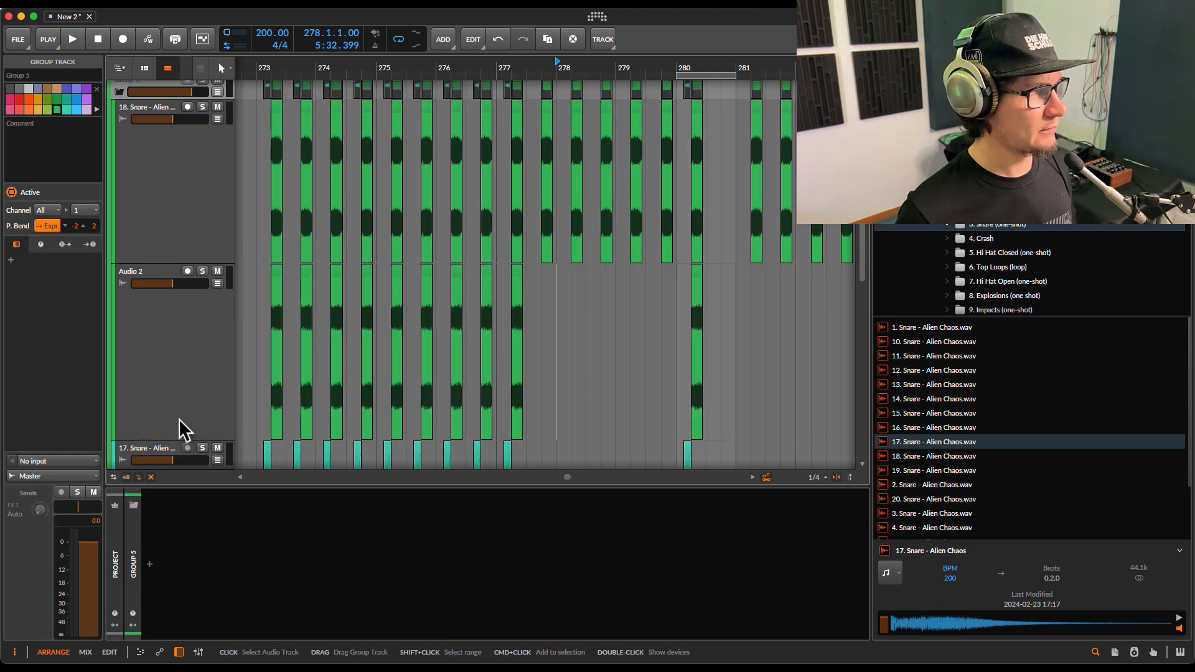
Step: Solo the dry snare track and play it from 273.1.1.00
click(203, 107)
click(256, 215)
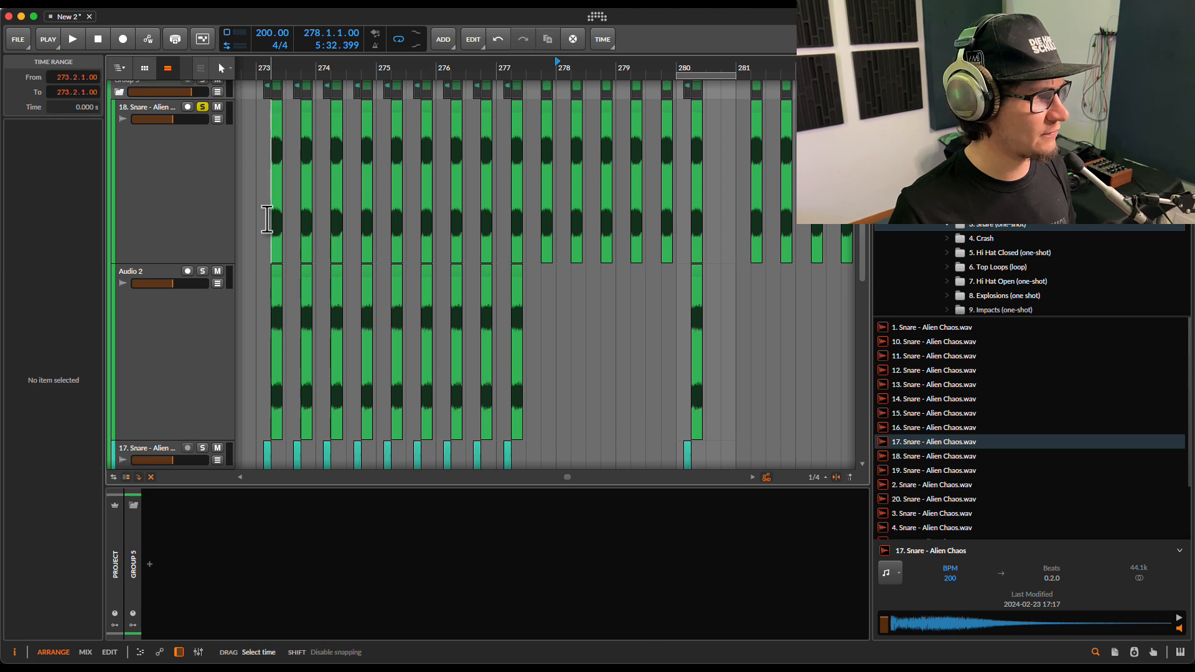
key(space)
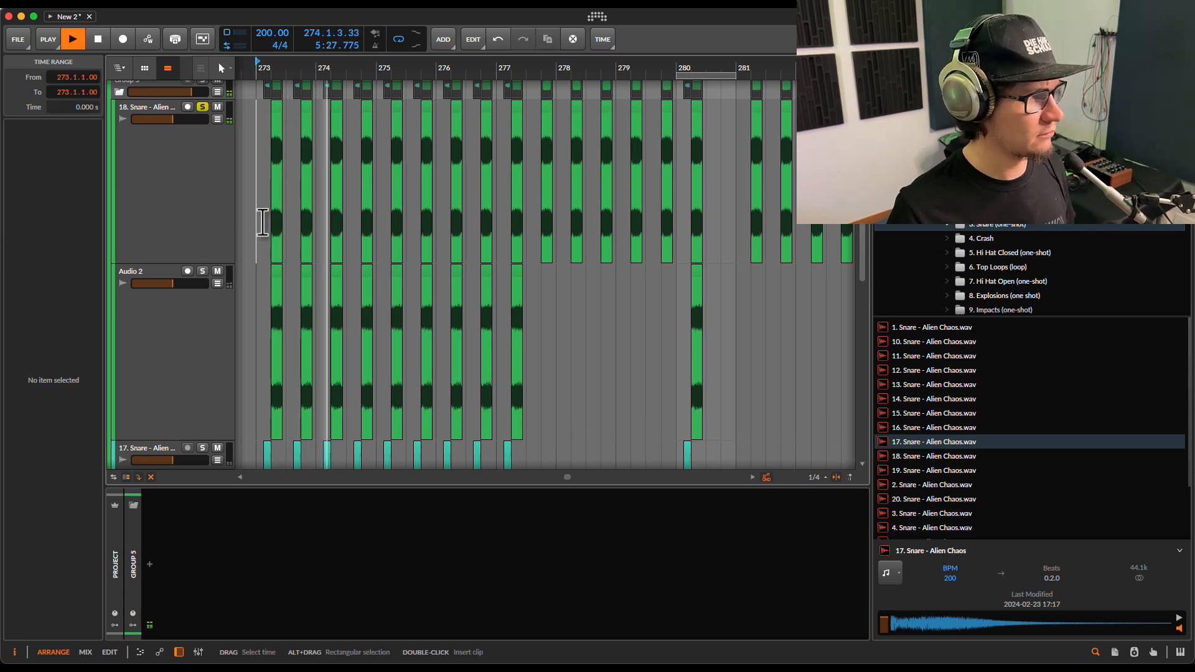
Step: Solo the snare group and play it, unsoloing the dry snare track so all layers sound
scroll(179, 141, up, 2)
click(142, 154)
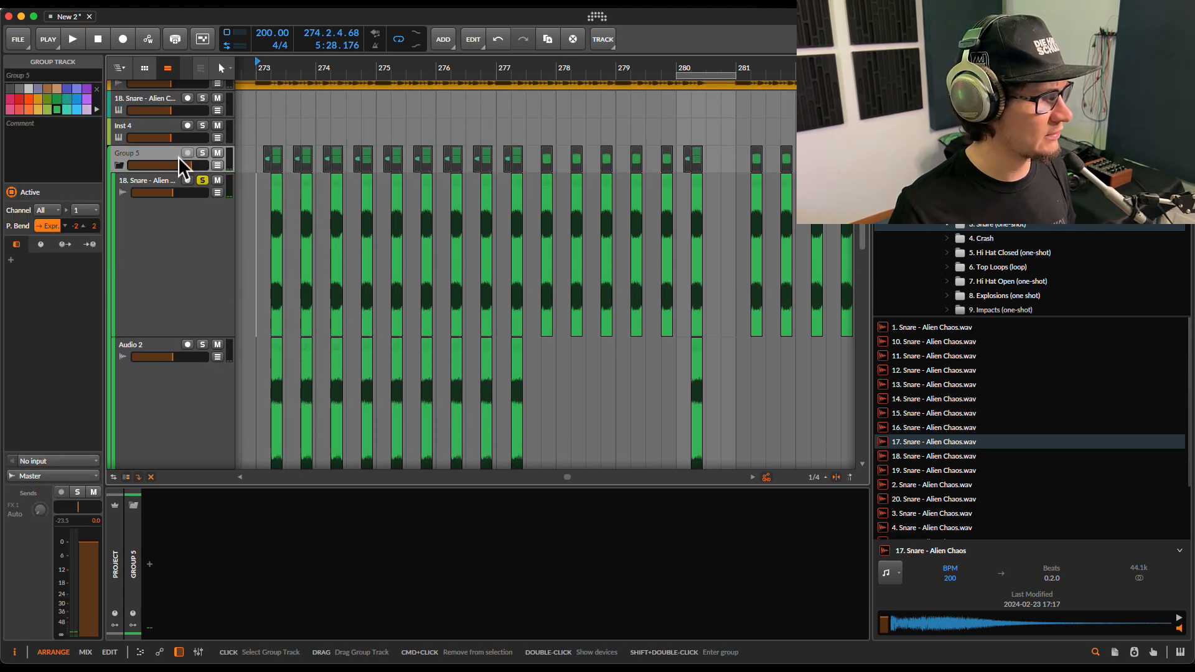
click(198, 155)
key(space)
click(201, 175)
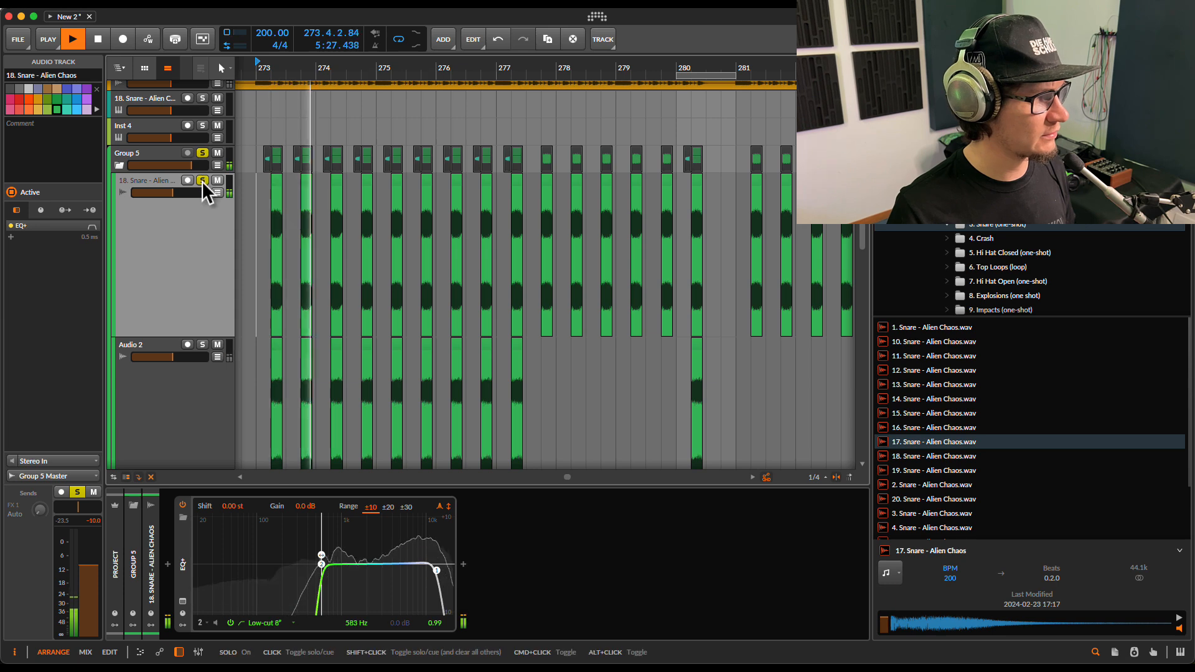
click(202, 180)
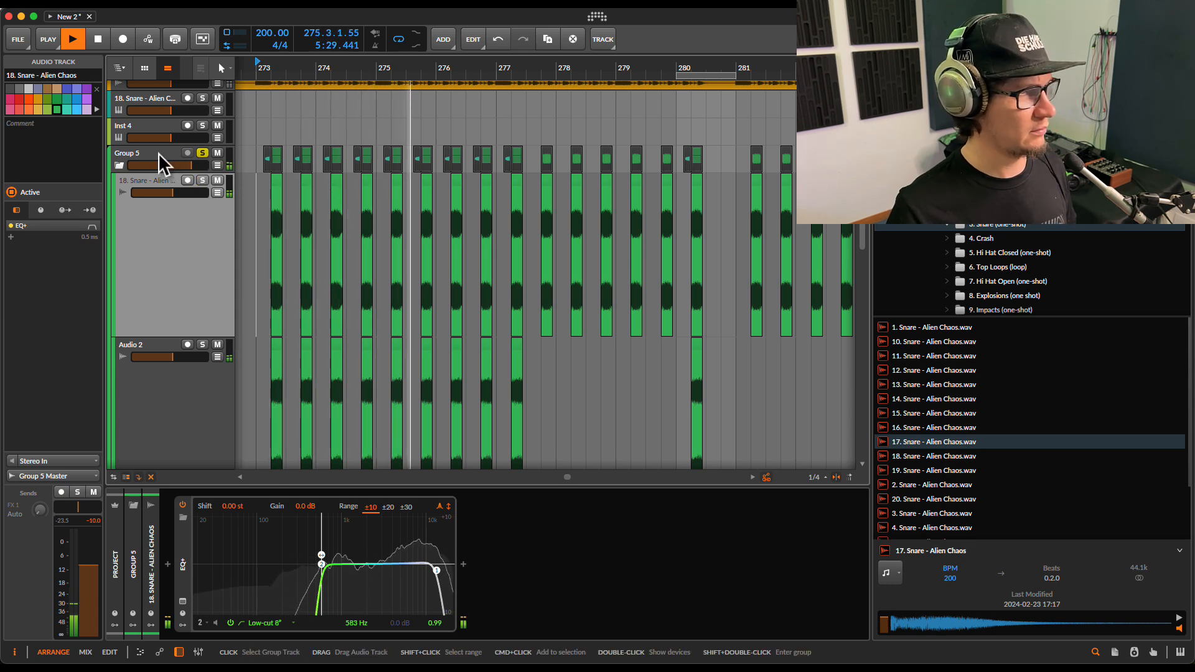
Step: Unsolo the snare group and play the layered snare in the full mix
click(200, 154)
key(space)
key(space)
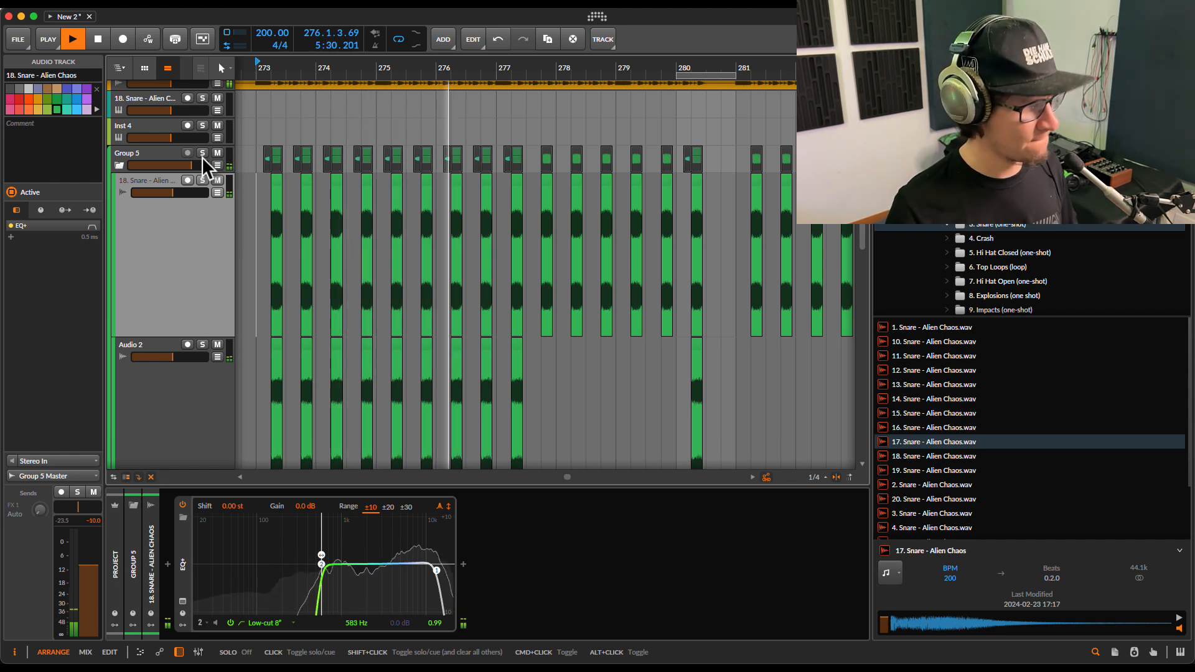
key(space)
Step: Mute Audio 2 and the reversed snare track and play the mix from 273.1.1.00 with only the dry snare
scroll(211, 330, down, 5)
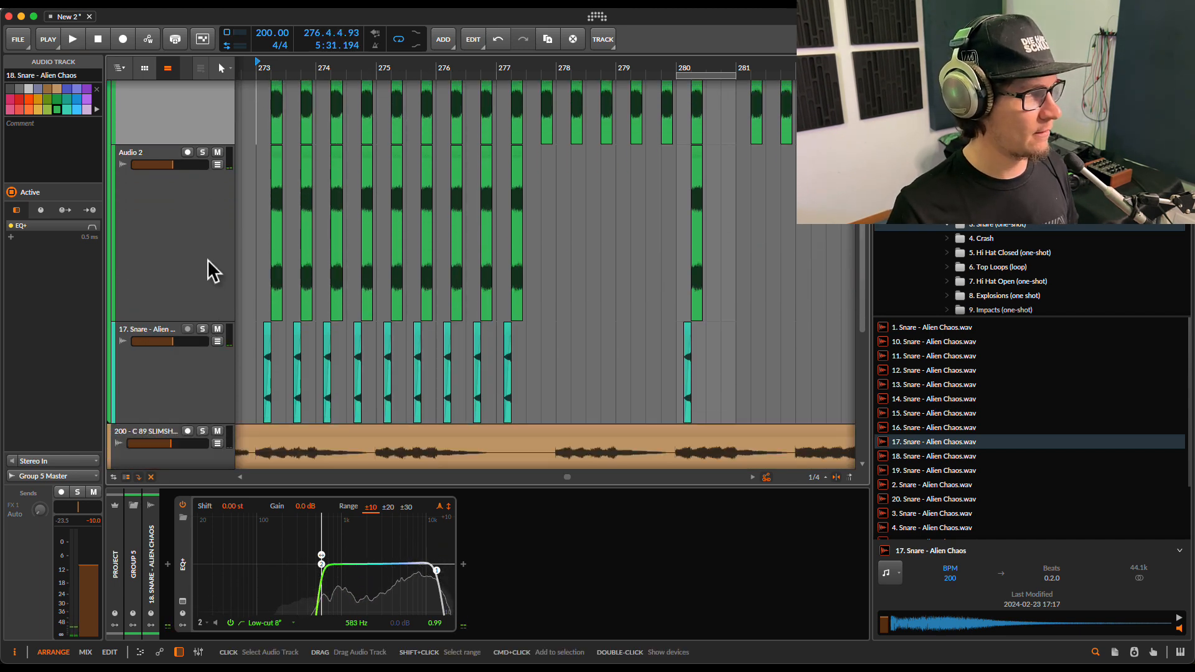
click(217, 152)
click(218, 329)
click(254, 264)
key(space)
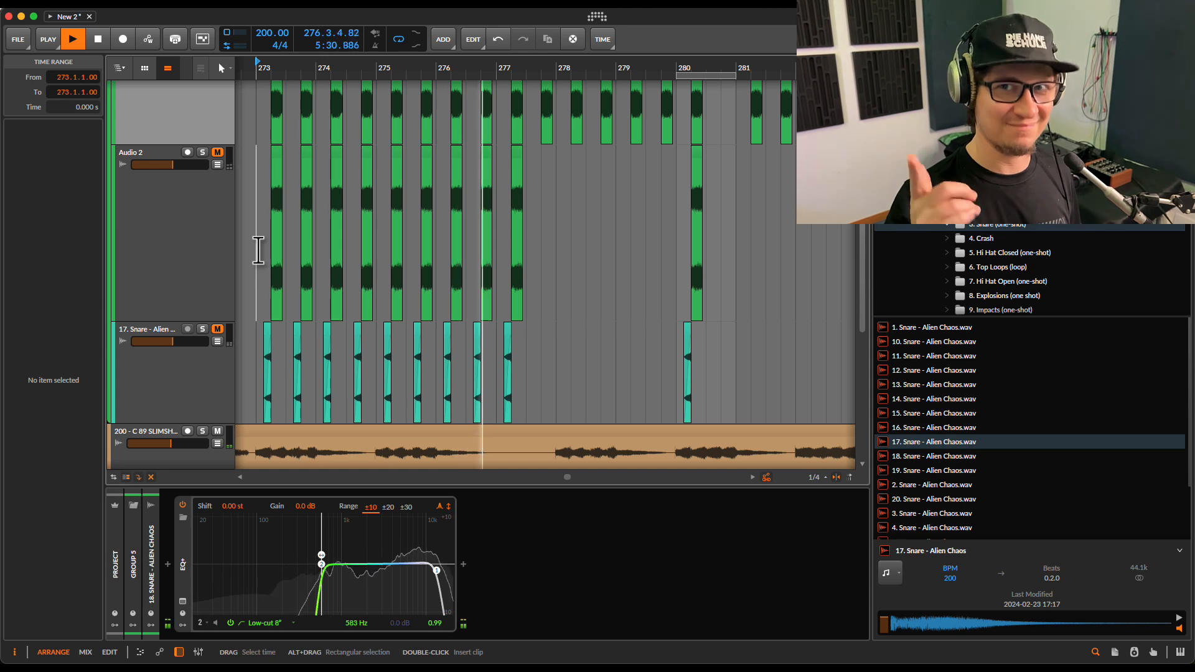
key(space)
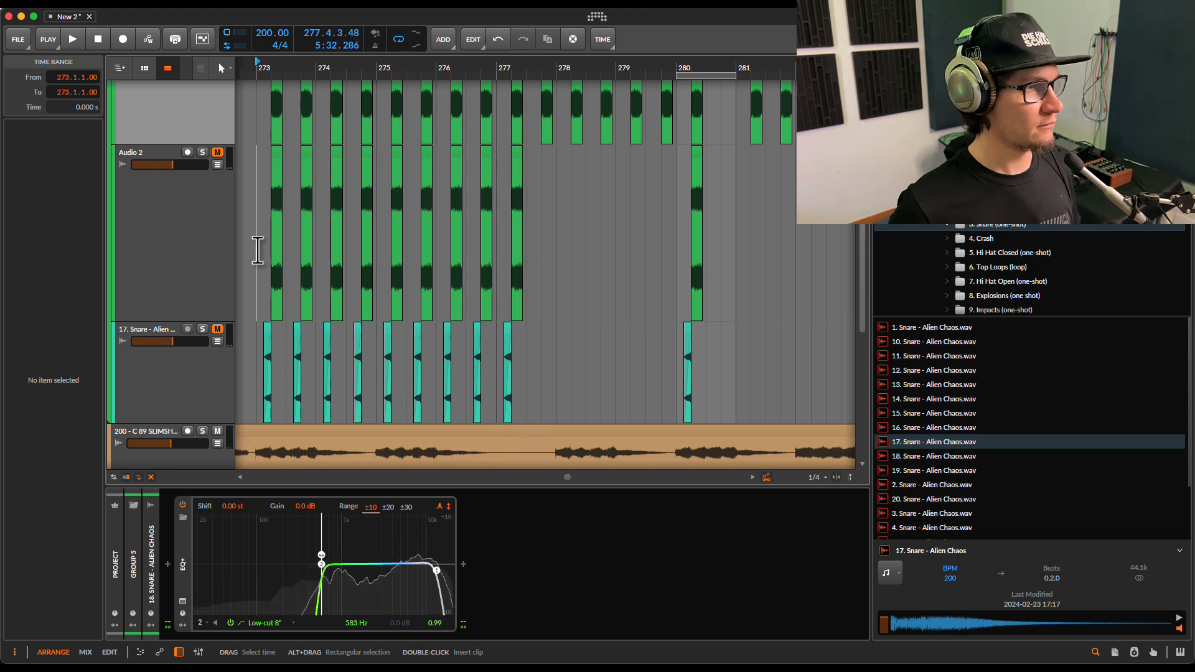
Step: Unmute Audio 2 and the reversed snare track during auditioning and play all snare layers from 273.1.1.00
key(space)
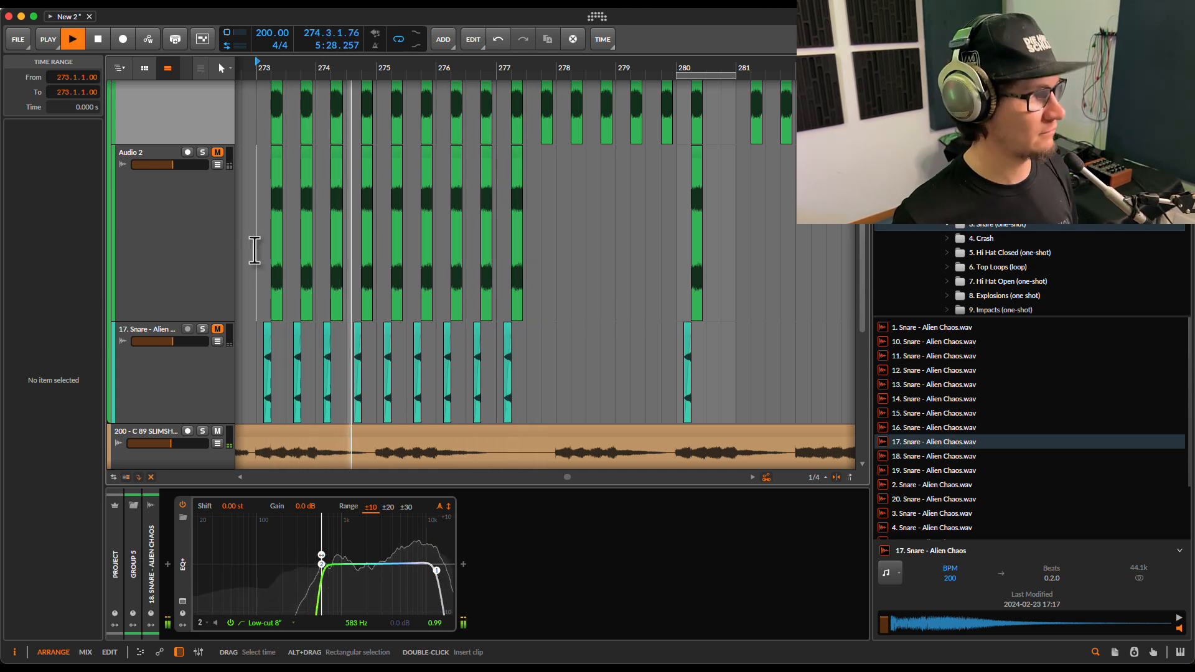
click(217, 152)
key(space)
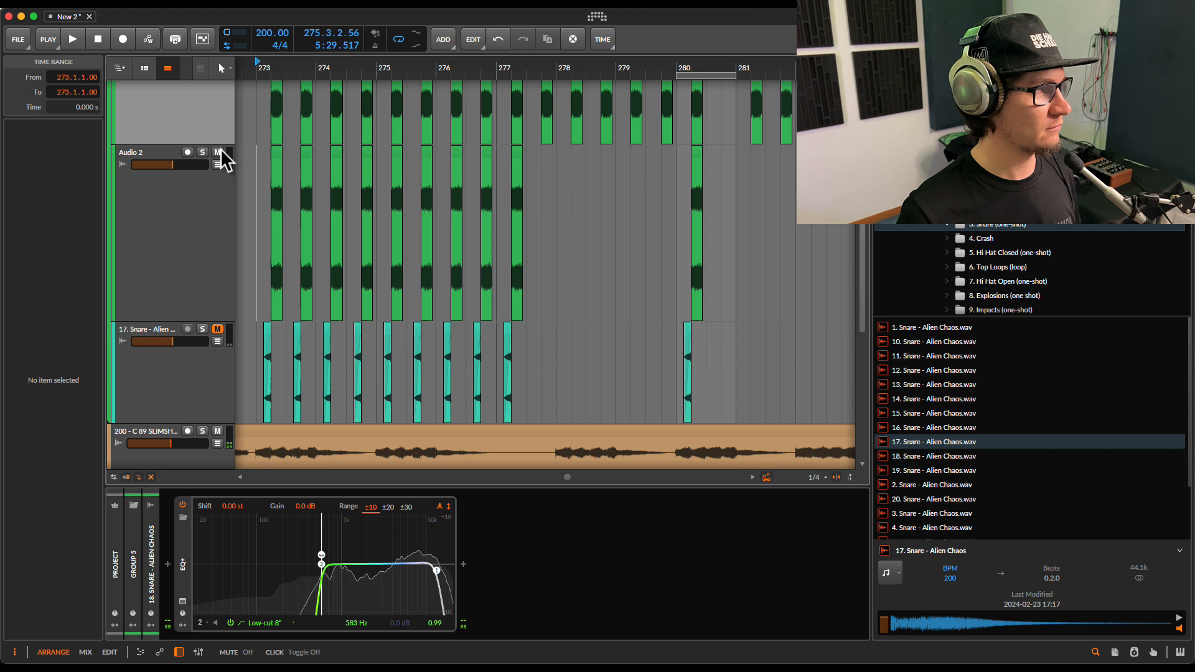
click(219, 335)
click(219, 329)
click(254, 193)
key(space)
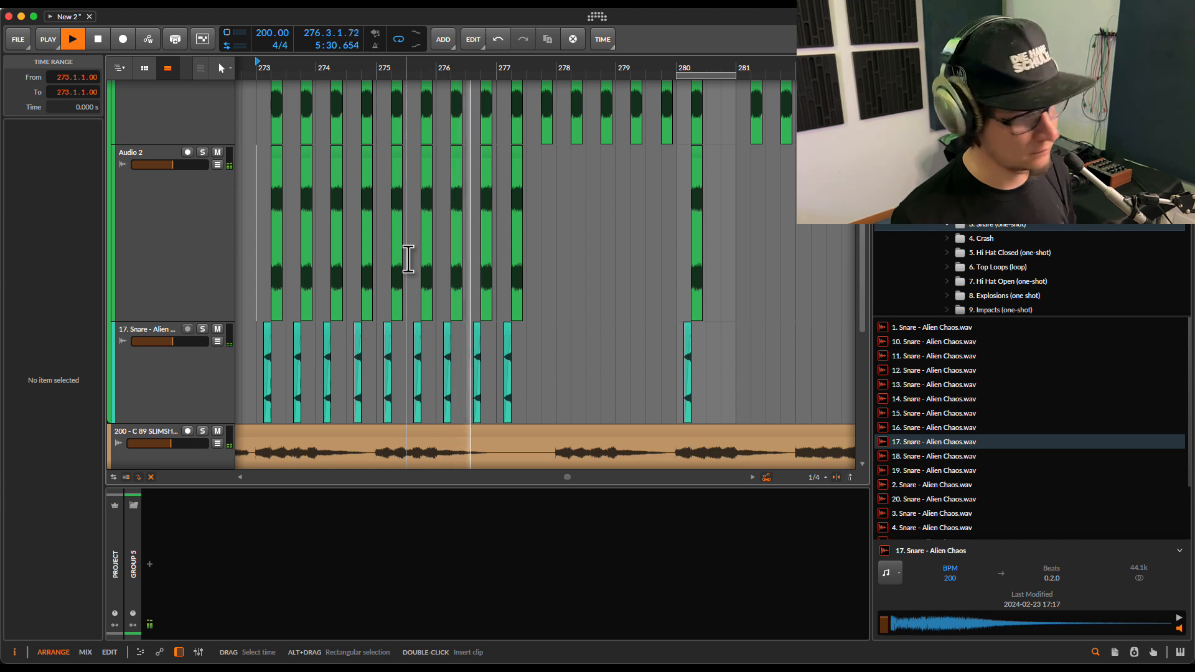
key(space)
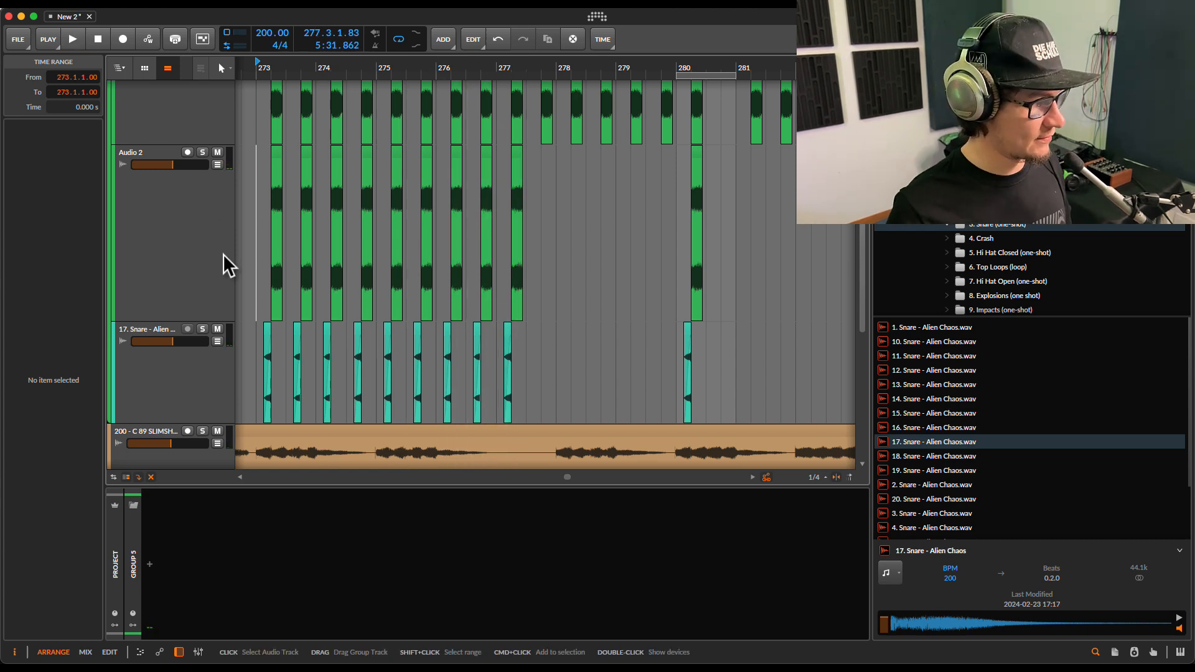
Step: Reduce the height of the Audio 2 track and enlarge the reversed snare track
drag(210, 318, 207, 239)
scroll(275, 231, up, 4)
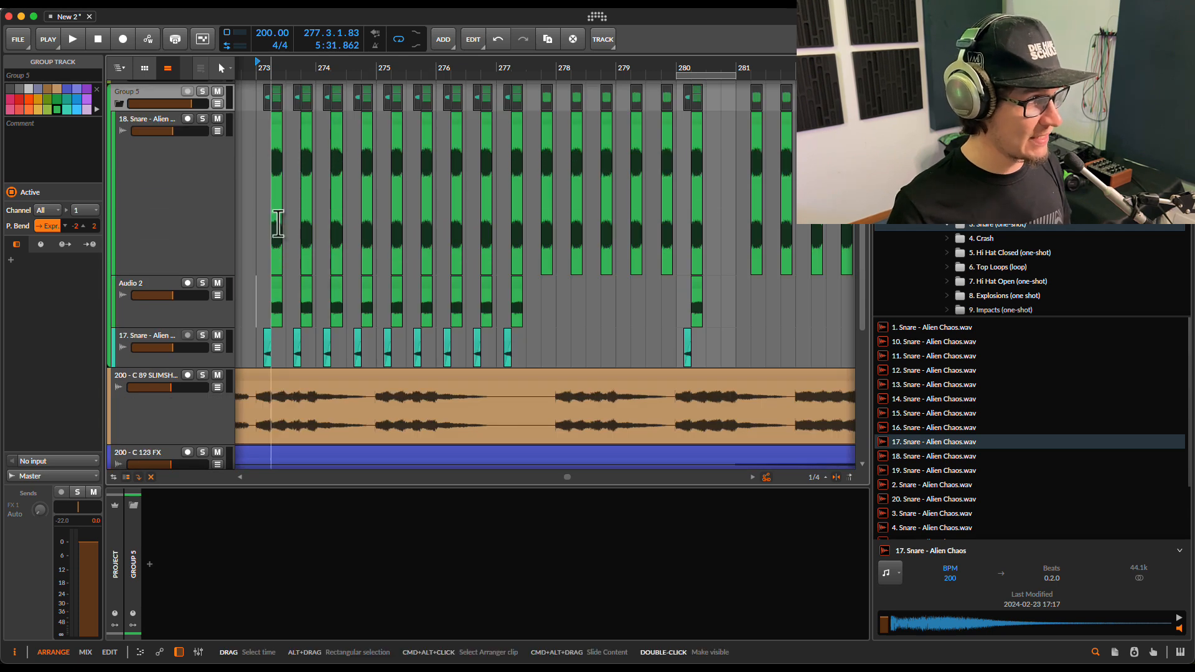
scroll(293, 305, down, 1)
scroll(294, 308, up, 10)
drag(226, 345, 227, 431)
Step: Move the reversed snare clip before 273.4 to 273.3.3.03 and trim its end to a length of 0.0.1.96
click(321, 313)
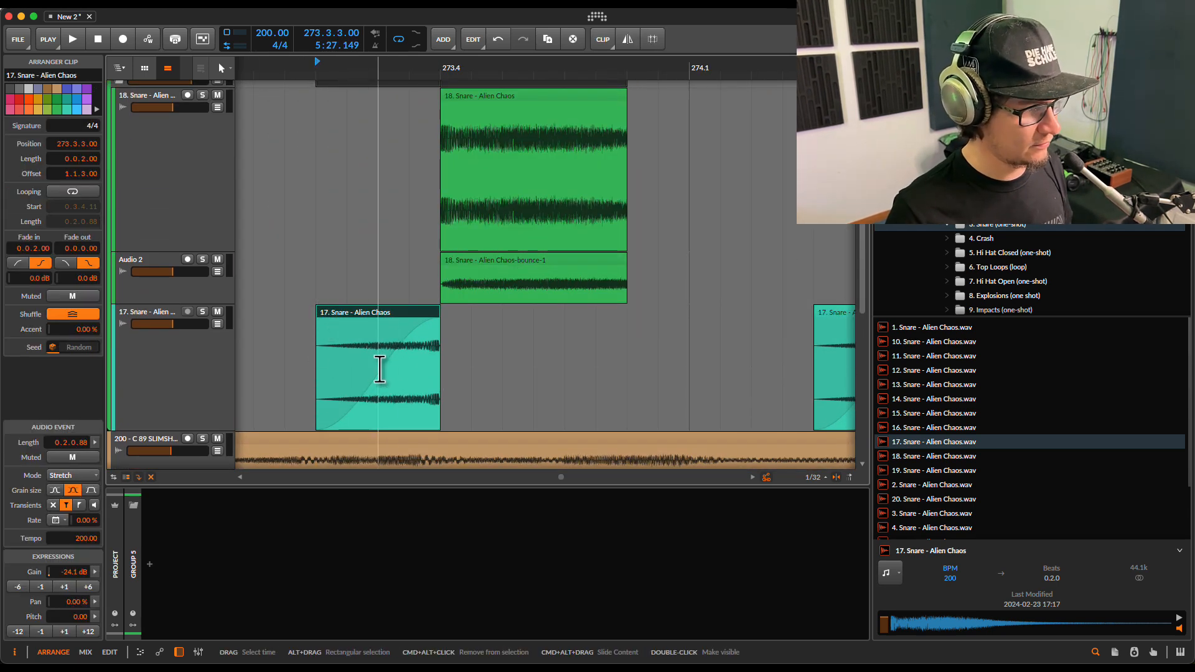
mouse_move(320, 312)
mouse_down()
mouse_move(363, 311)
mouse_move(288, 315)
mouse_move(324, 316)
mouse_up()
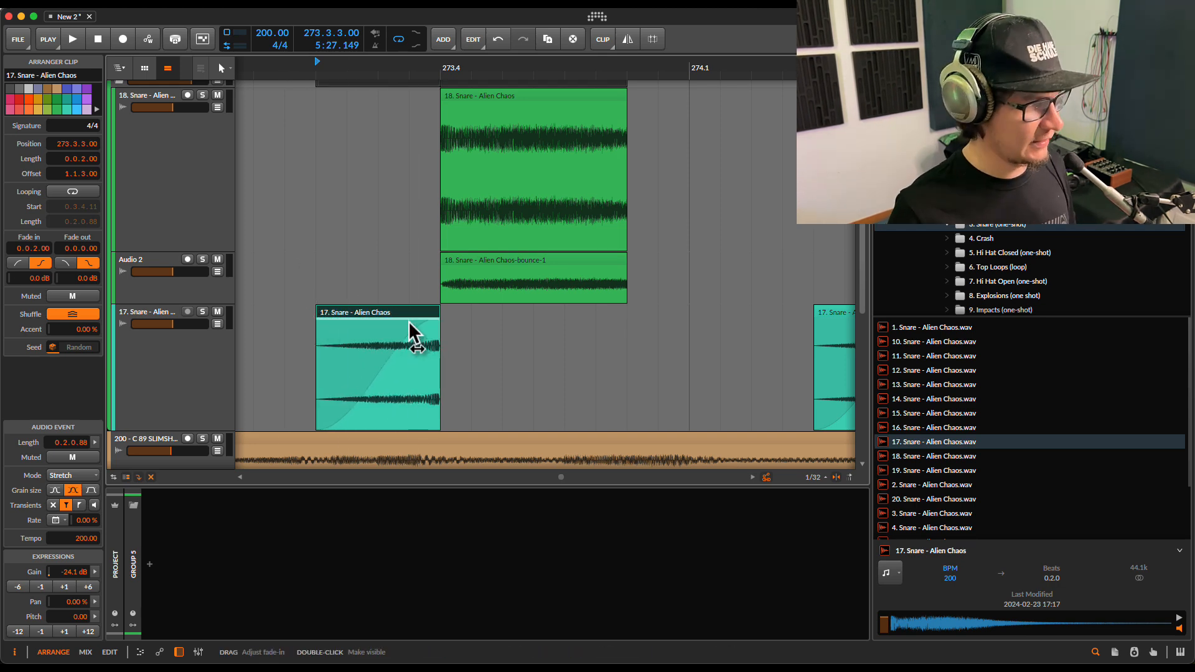
scroll(437, 321, up, 3)
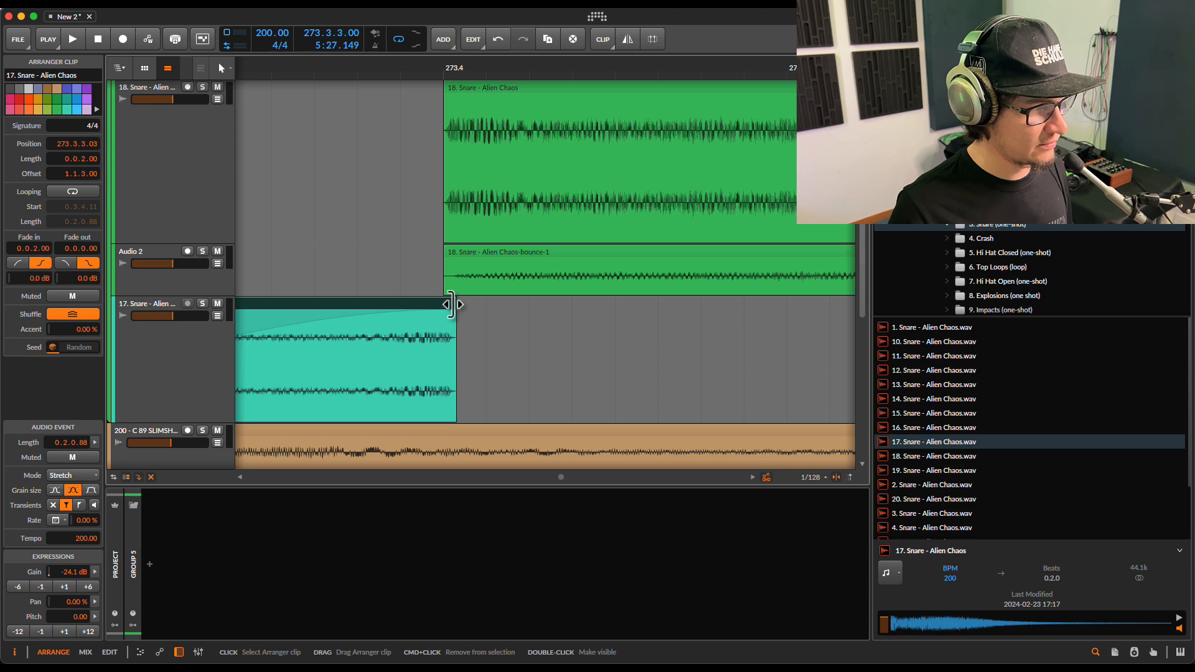
drag(451, 304, 437, 304)
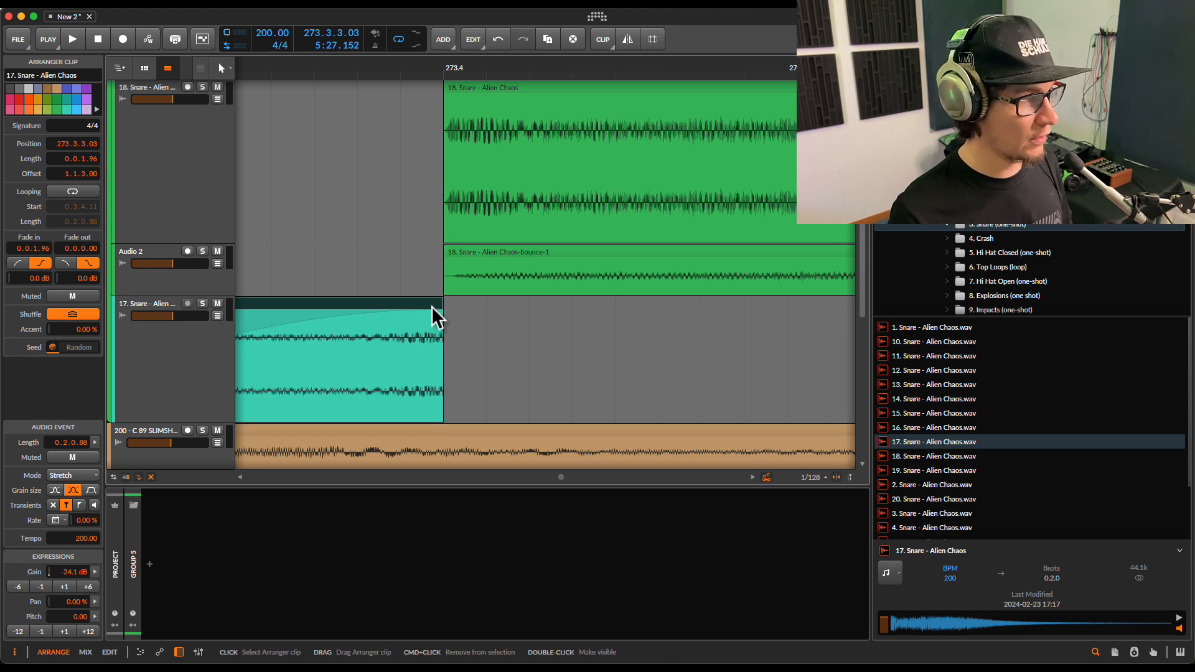
Step: Trim the start of the bounced reverb clip on Audio 2 and align it to 273.4.1.00, with length 0.0.2.91
scroll(462, 255, down, 3)
scroll(454, 274, up, 4)
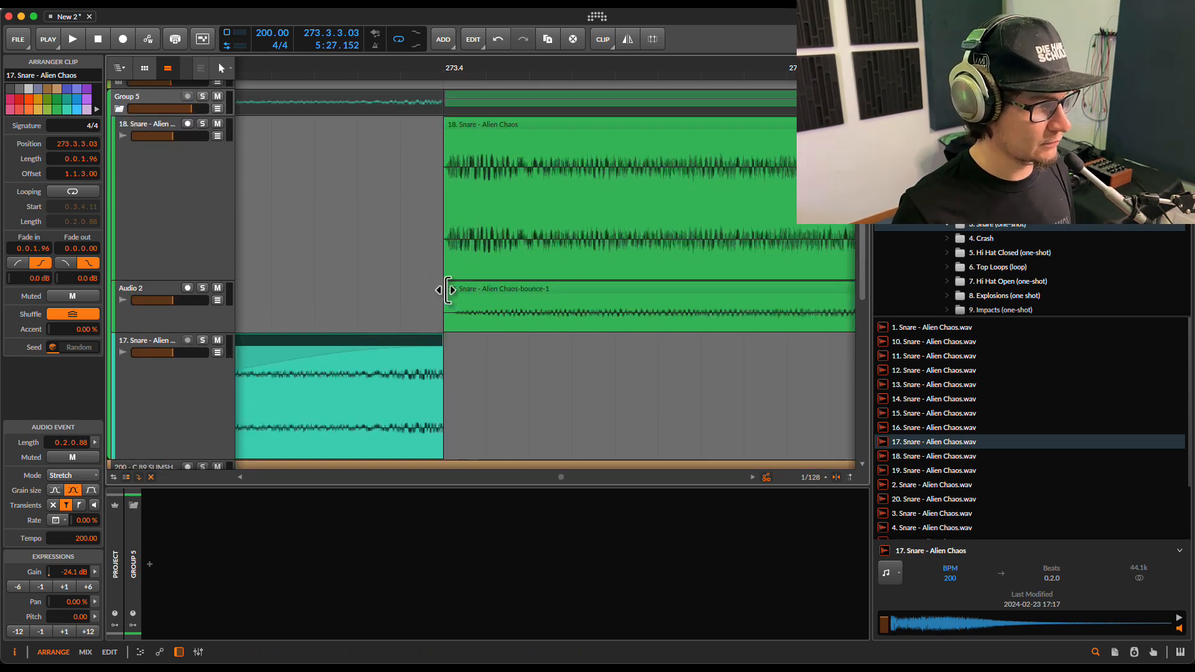
mouse_move(446, 290)
mouse_down()
mouse_move(498, 290)
mouse_move(444, 290)
mouse_up()
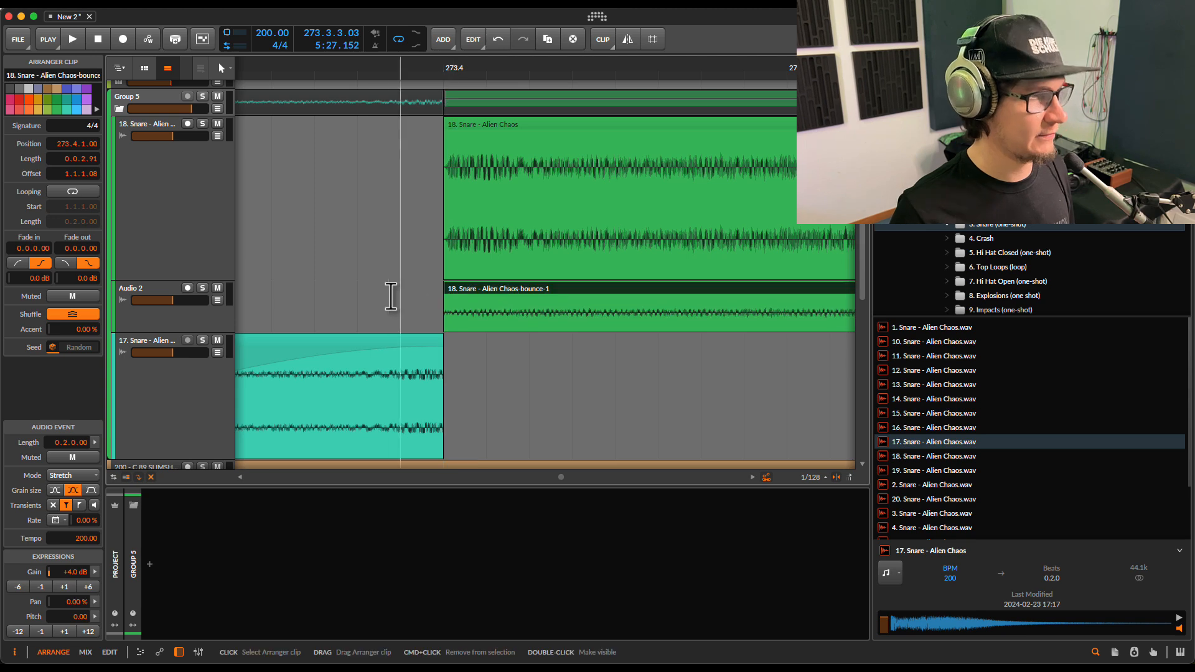
Step: Play the realigned snare layers from 273.3.4.50 and select the reversed snare clip
scroll(419, 305, down, 3)
scroll(422, 295, down, 5)
click(376, 268)
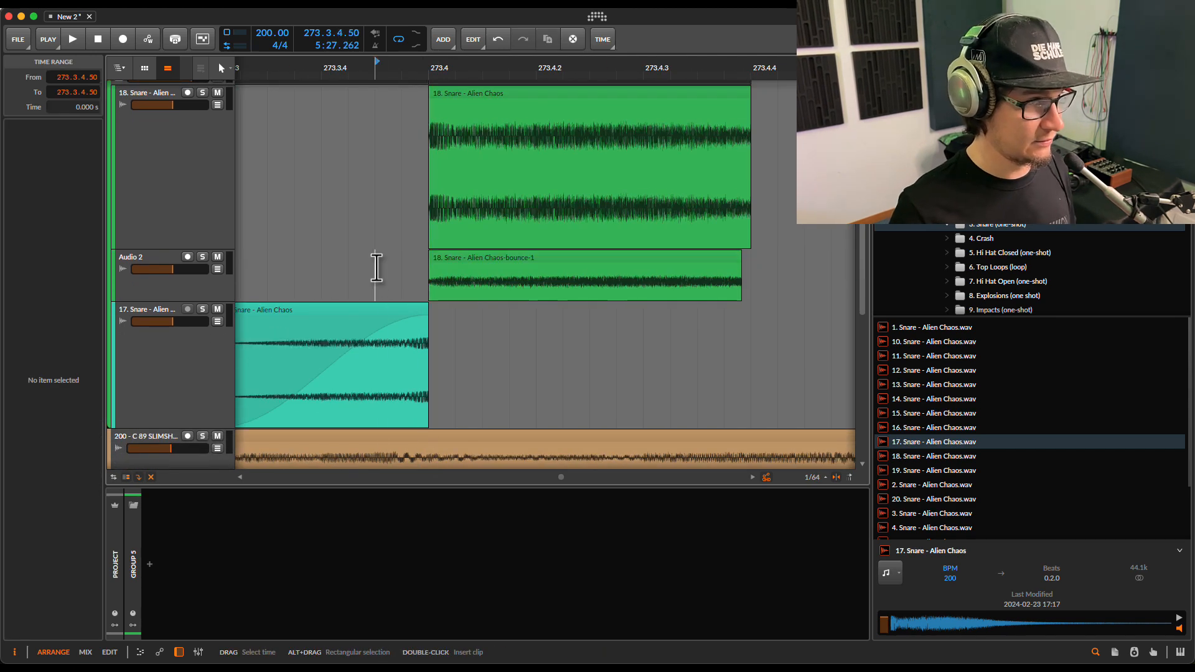
key(space)
click(382, 311)
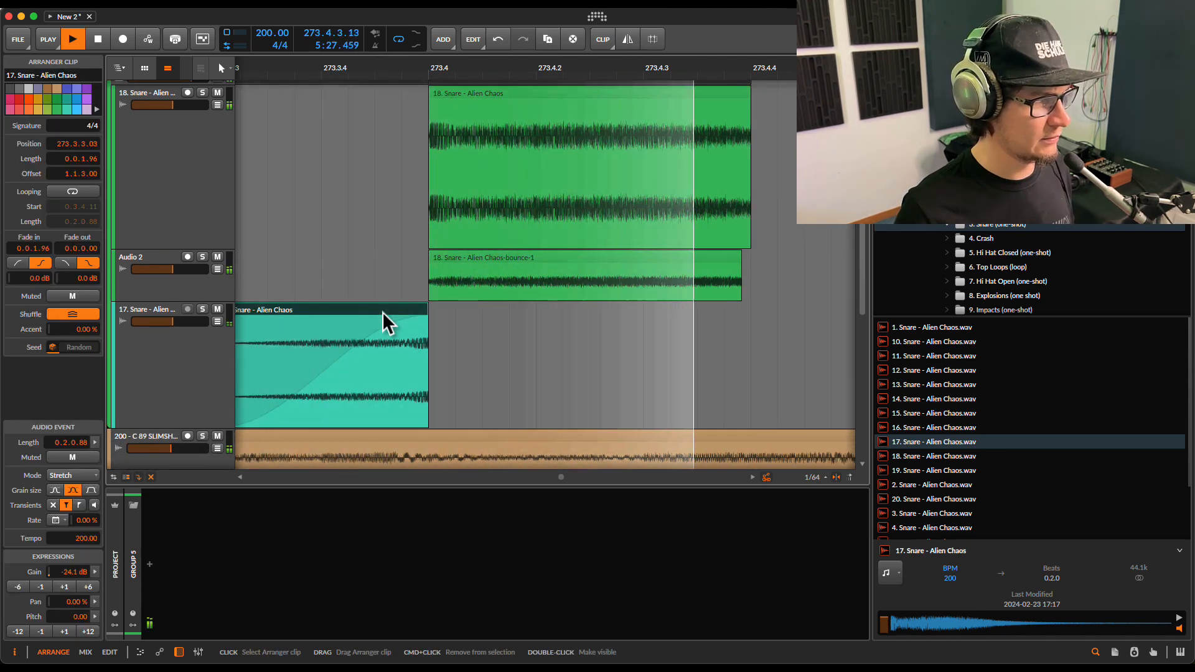
key(space)
Step: Clear the solo on Audio 2 and mute both Audio 2 and the reversed snare track
scroll(381, 312, down, 5)
scroll(479, 241, up, 5)
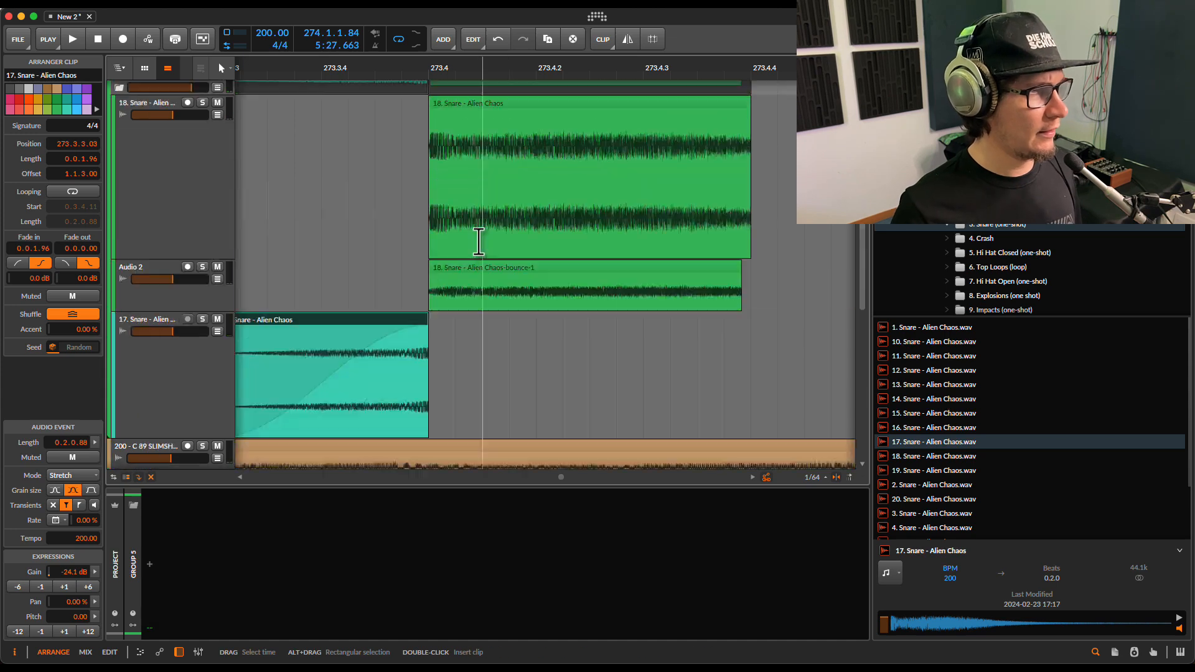
scroll(479, 241, up, 3)
drag(444, 67, 440, 67)
scroll(205, 280, down, 3)
click(203, 280)
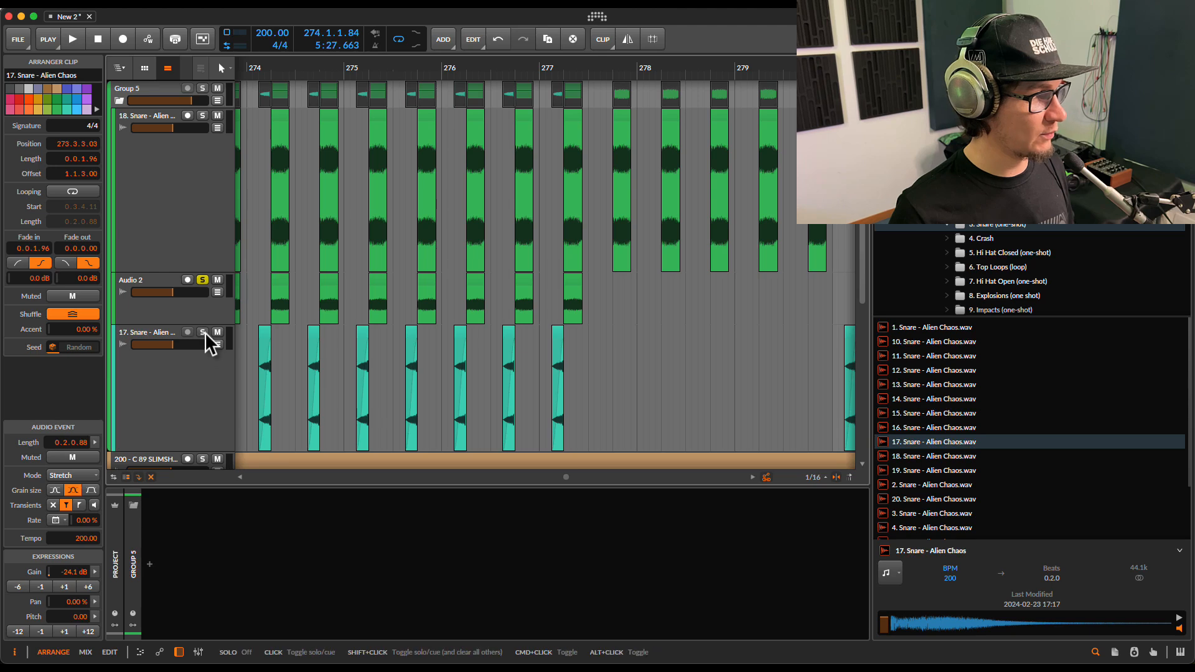
click(202, 281)
click(202, 333)
click(216, 332)
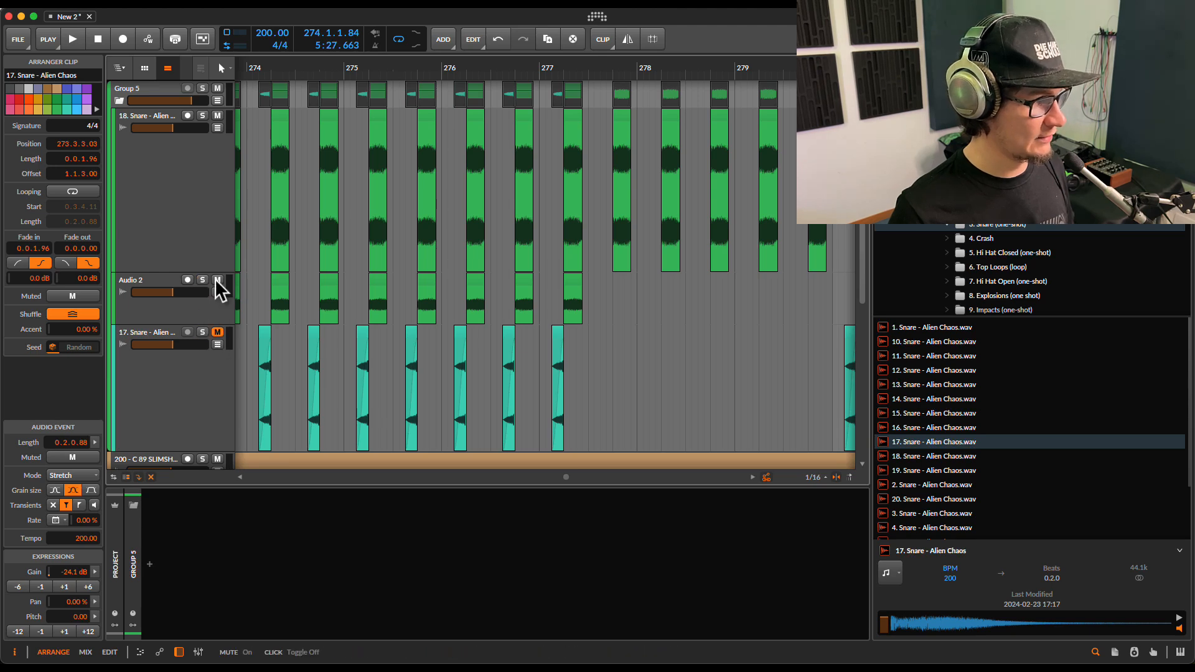
click(217, 281)
Step: Play the mix from 273.1.1.00 with only the dry snare layer sounding
scroll(280, 199, up, 3)
drag(377, 69, 496, 75)
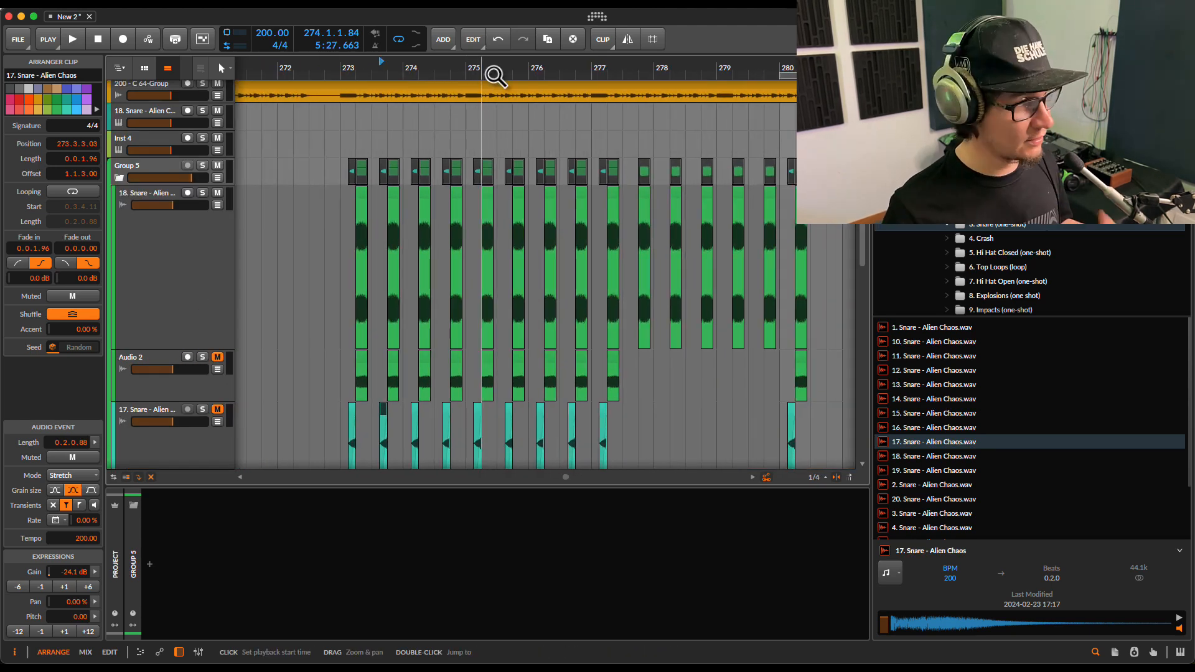
click(341, 215)
key(space)
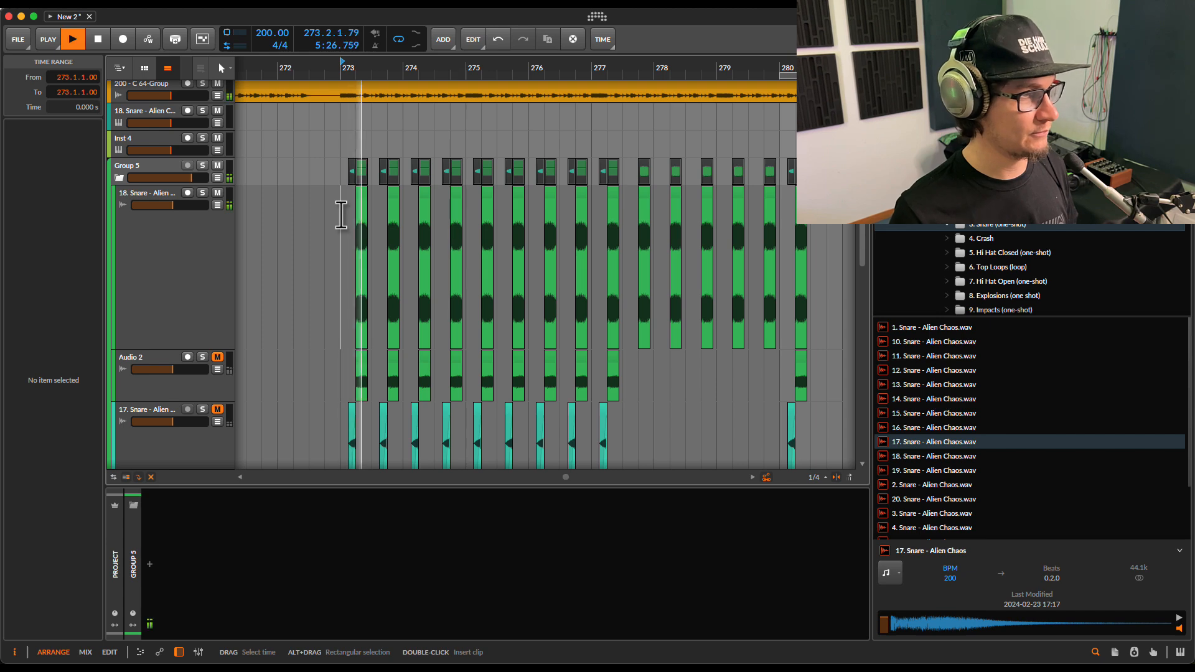
key(space)
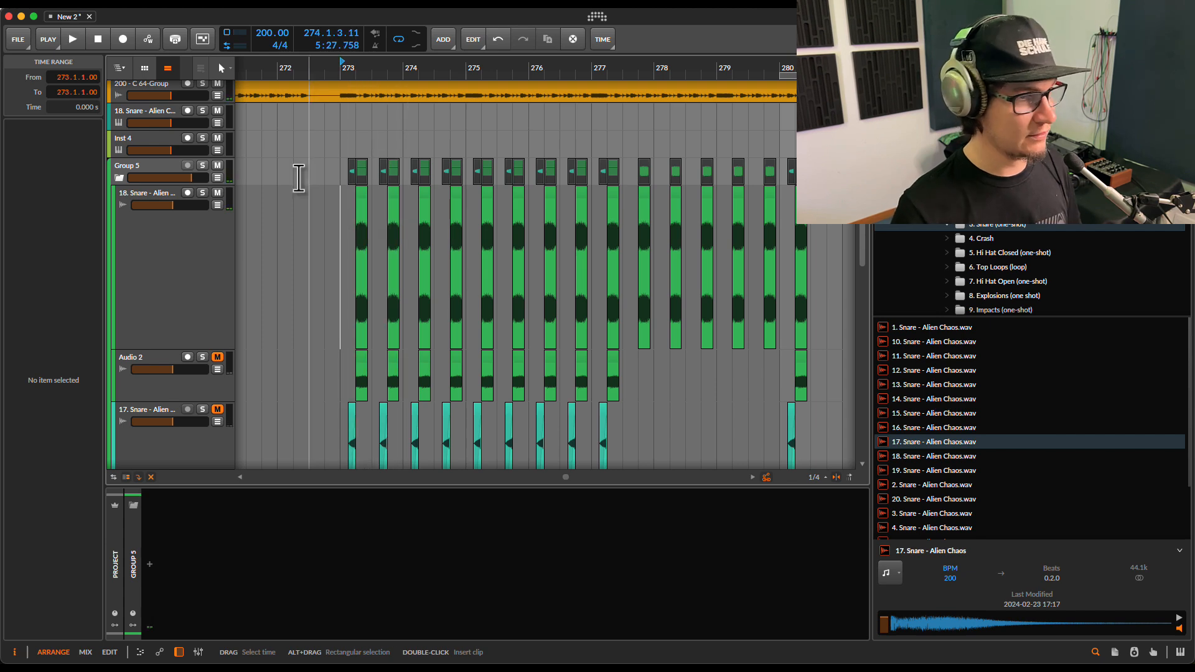
Step: Insert the Snapback effect after the EQ+ on the dry snare track and reposition its plug-in window
click(149, 193)
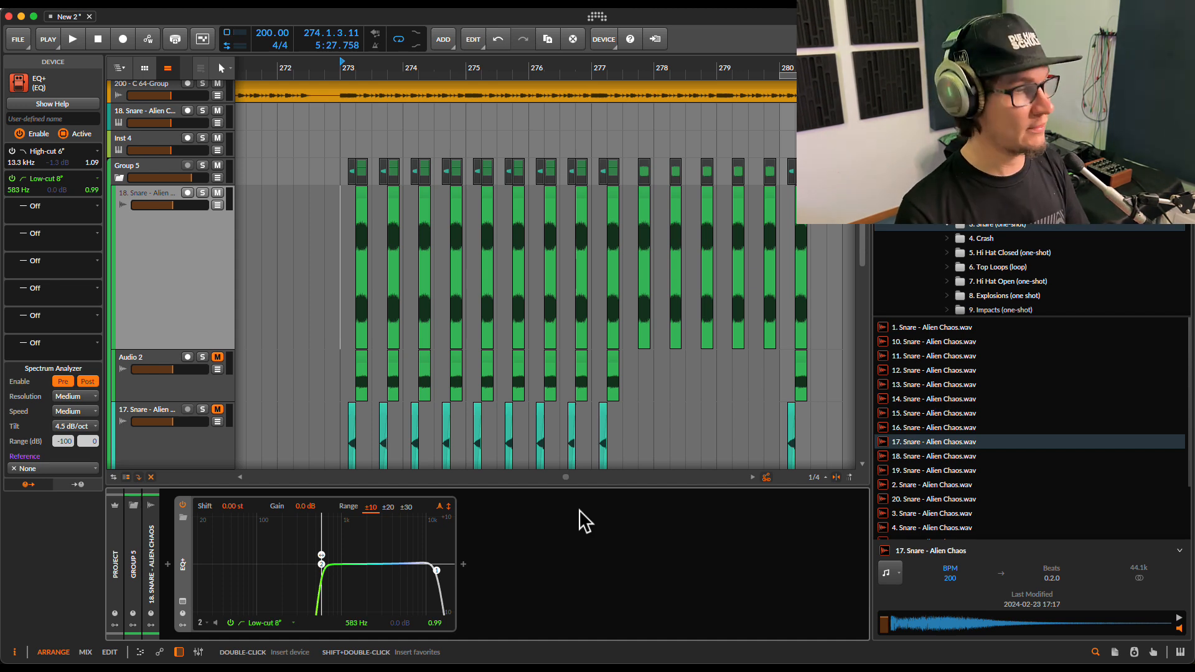
click(466, 565)
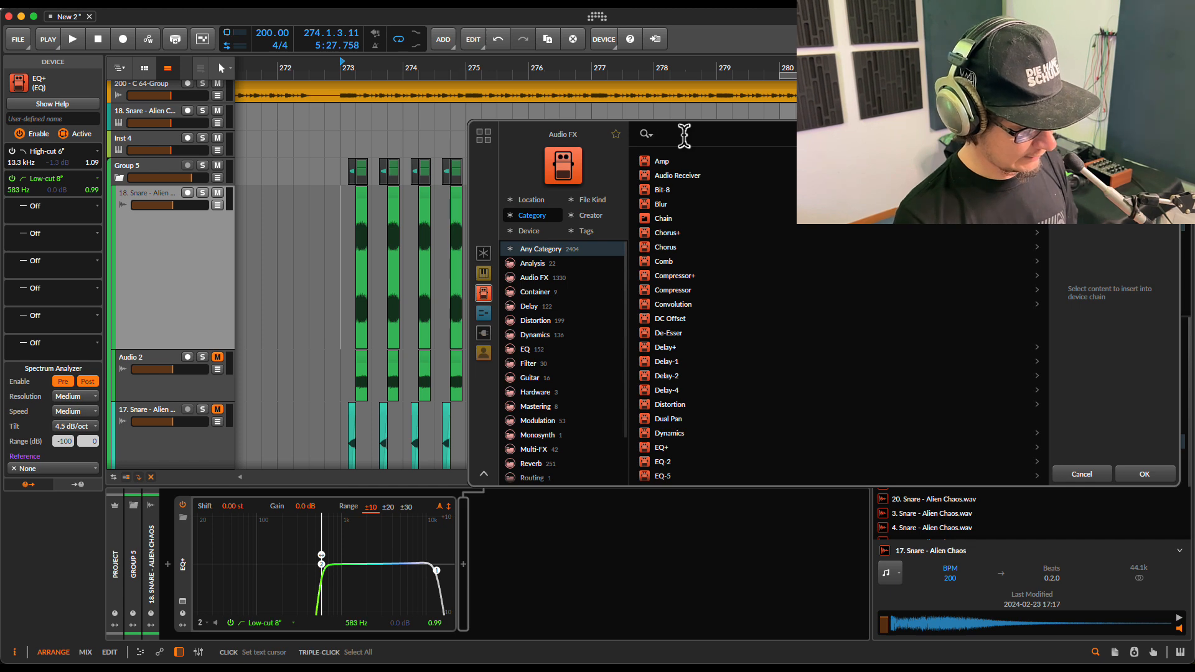
text(sna)
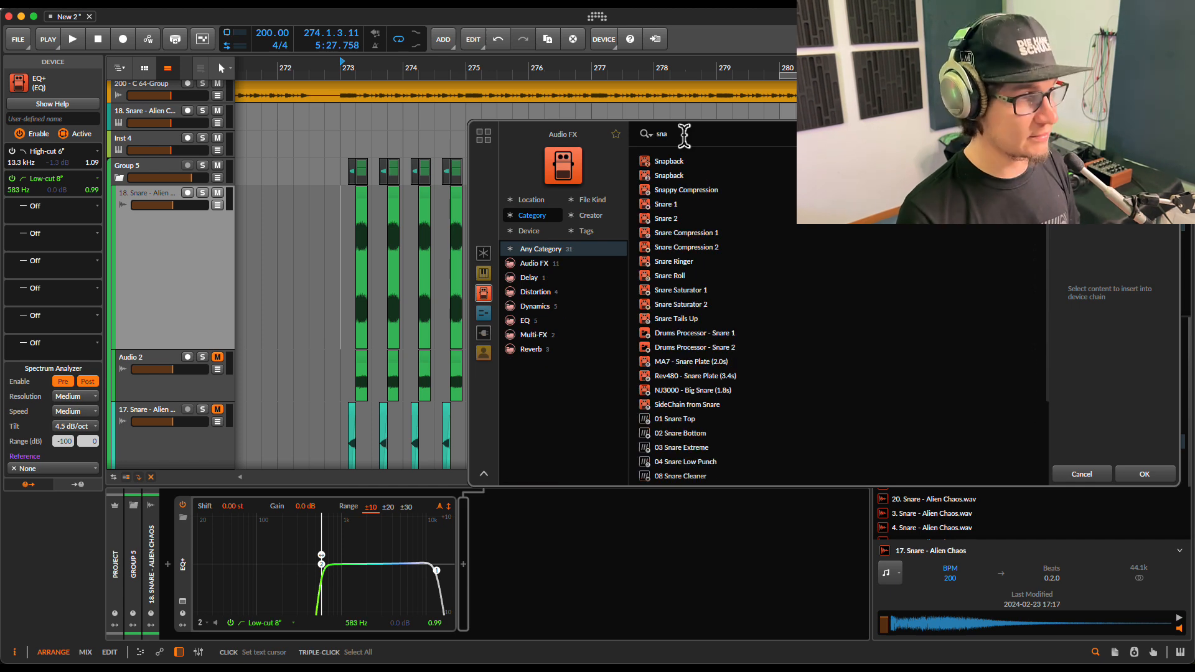
click(669, 177)
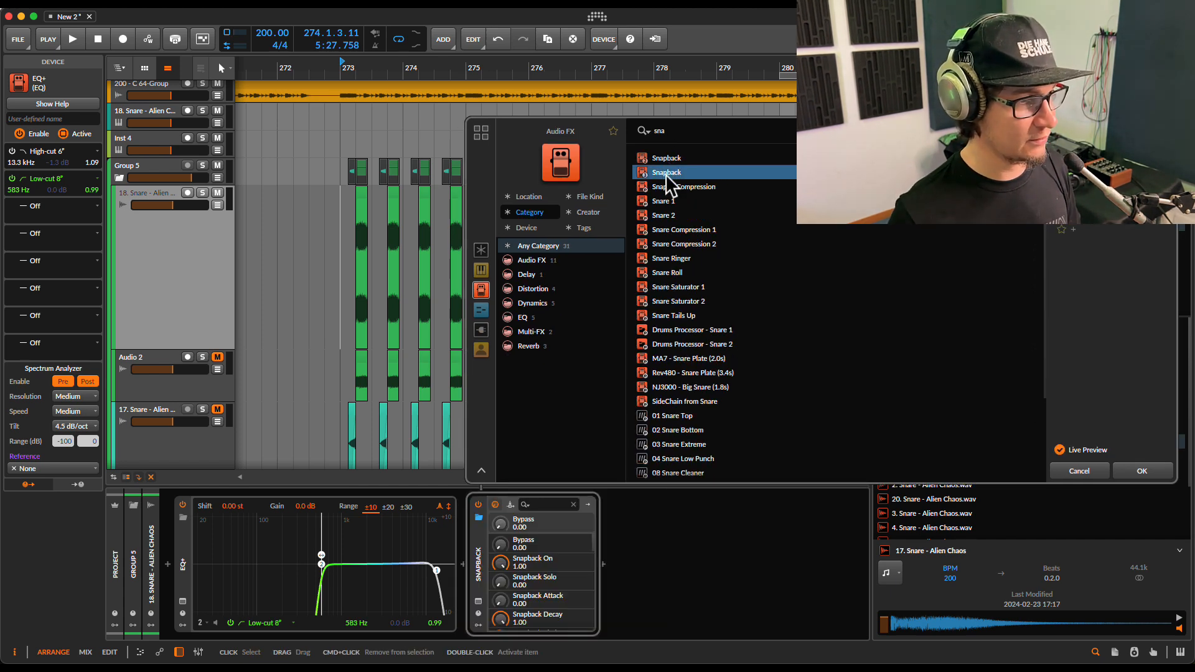
click(1139, 470)
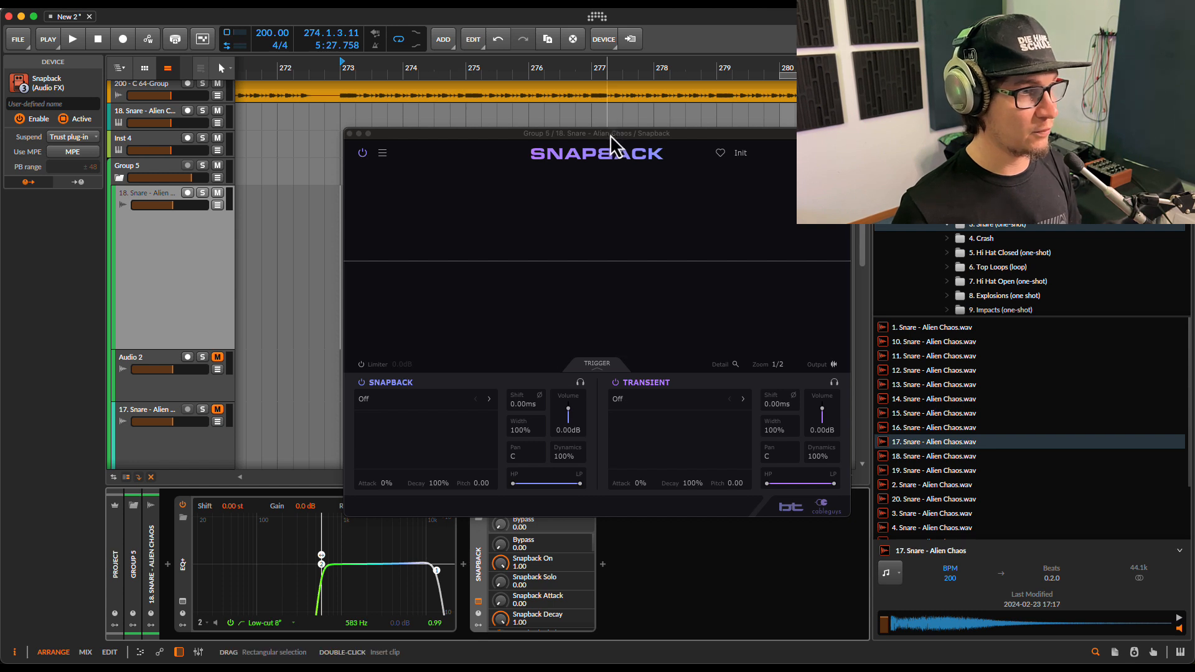
drag(610, 136, 407, 60)
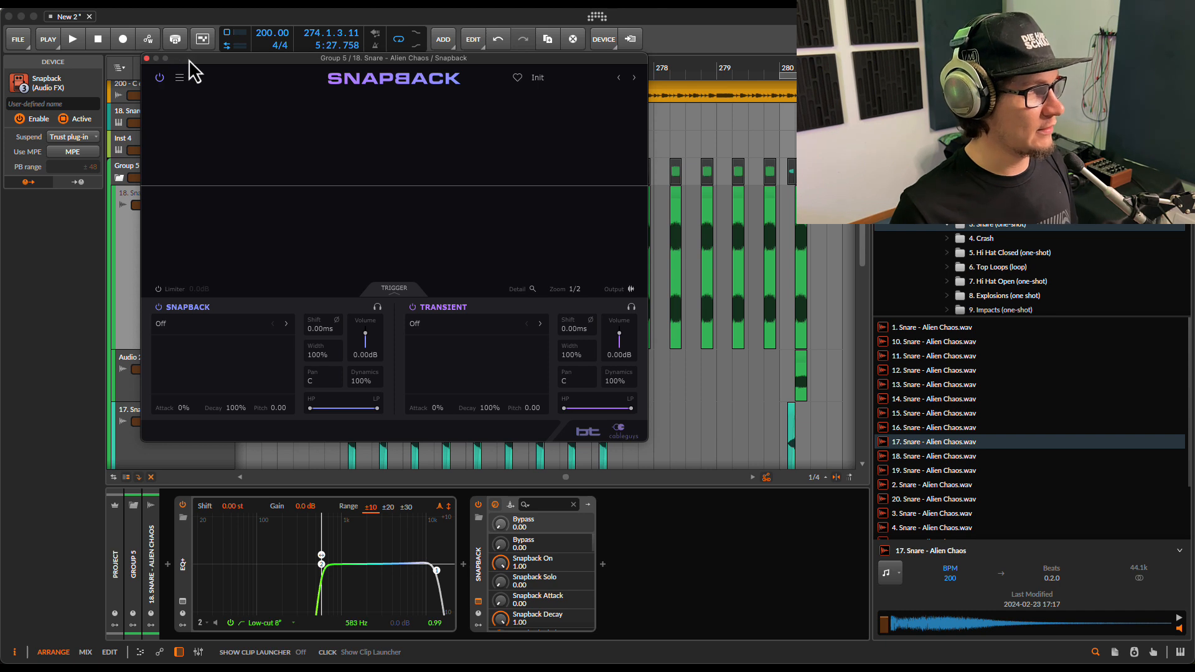
drag(188, 59, 163, 66)
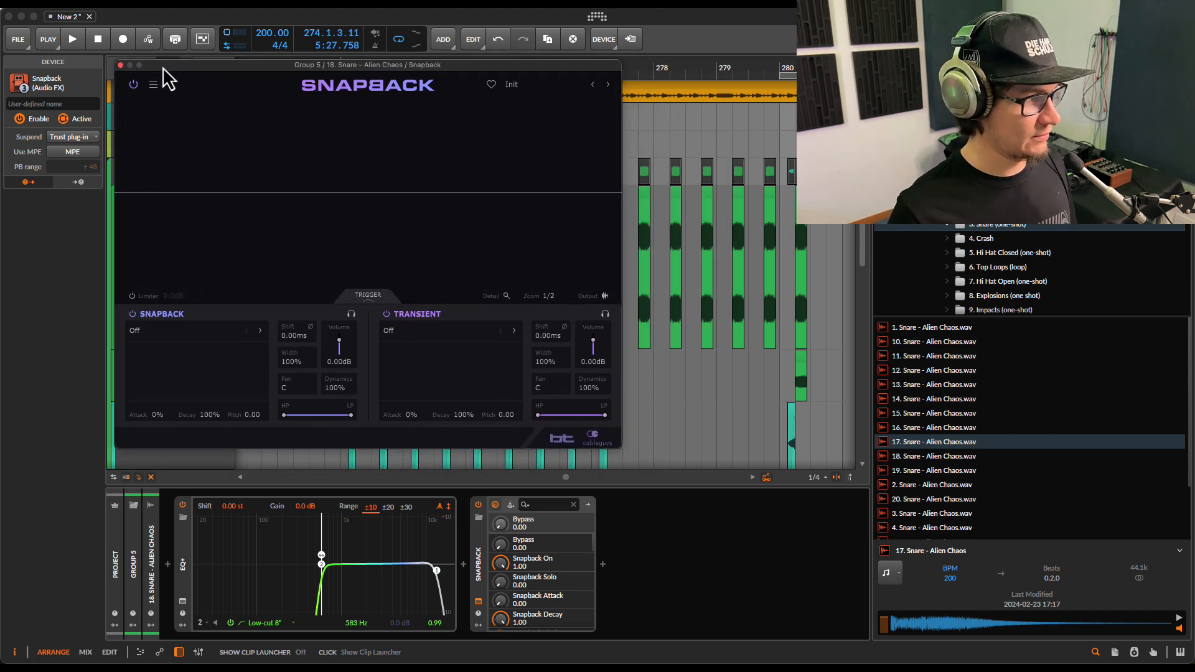
Step: Play the dry snare to check Snapback's trigger detection, and move the plug-in window to uncover the snare clips
key(space)
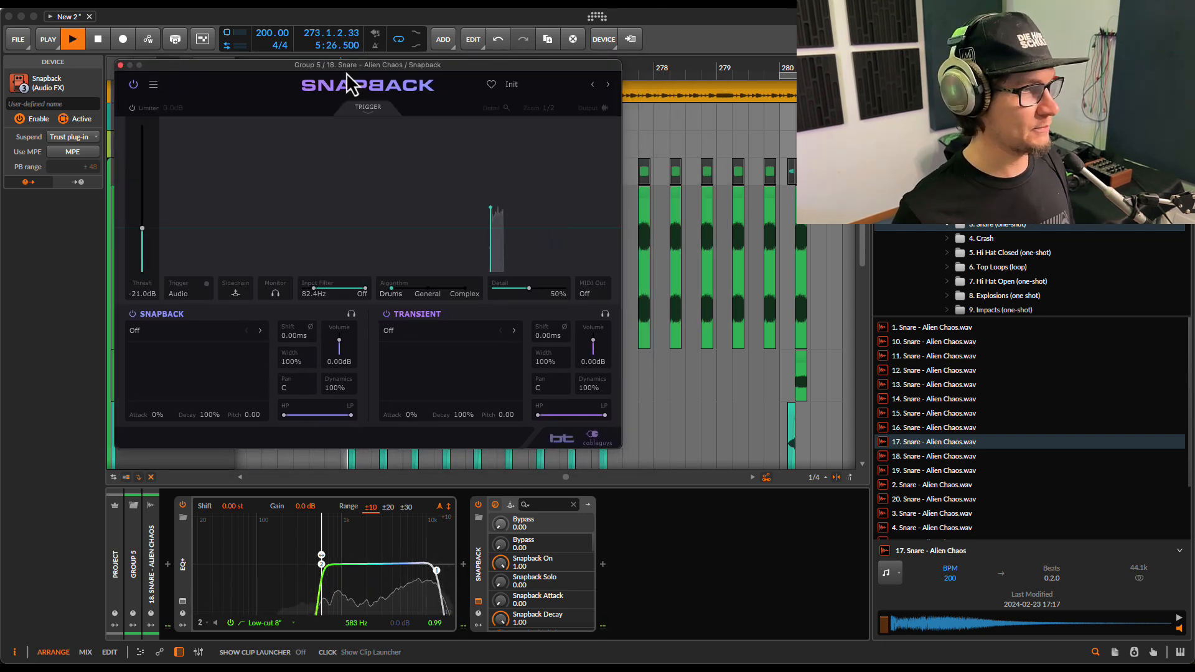
key(space)
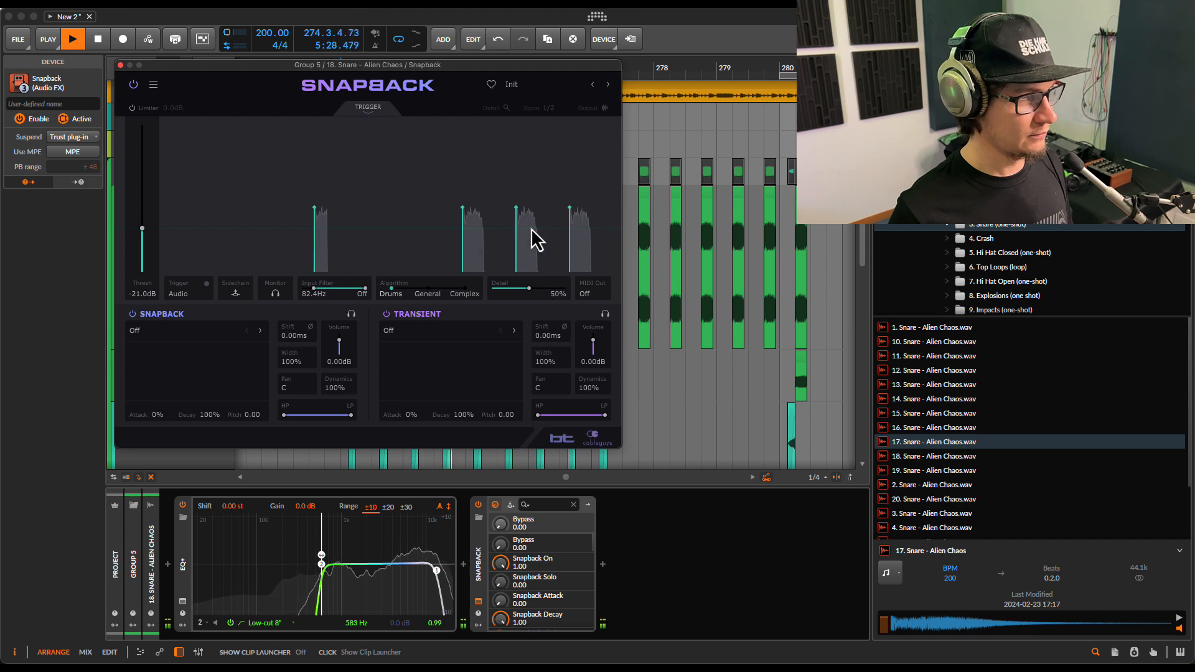
key(space)
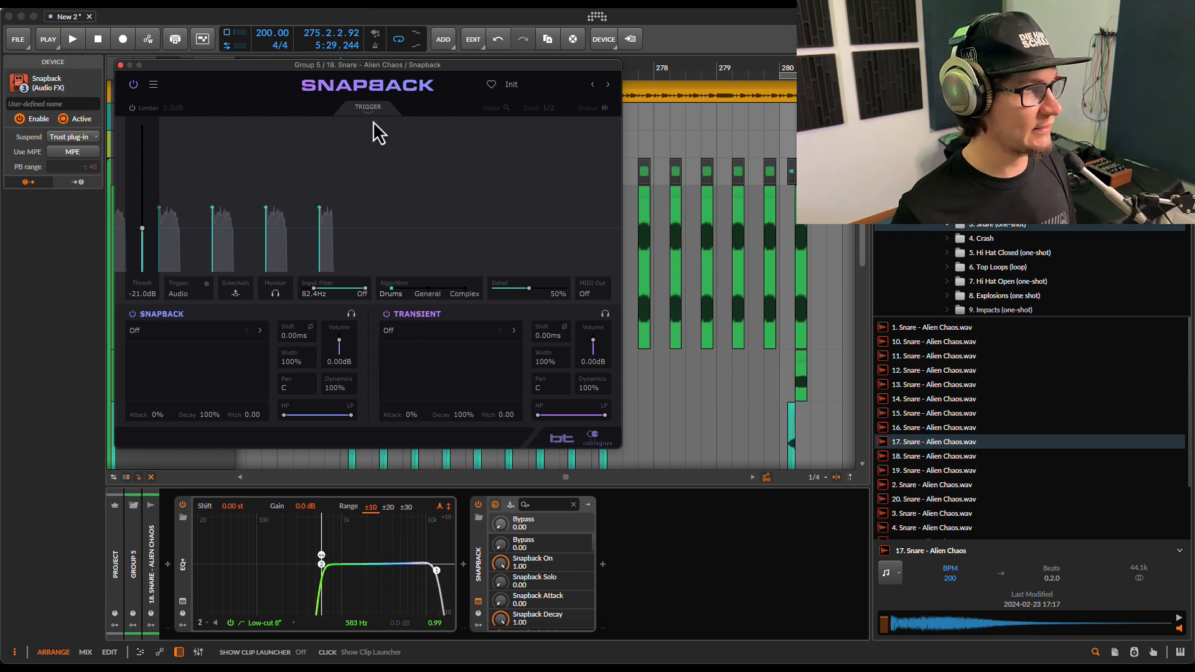
drag(395, 66, 628, 368)
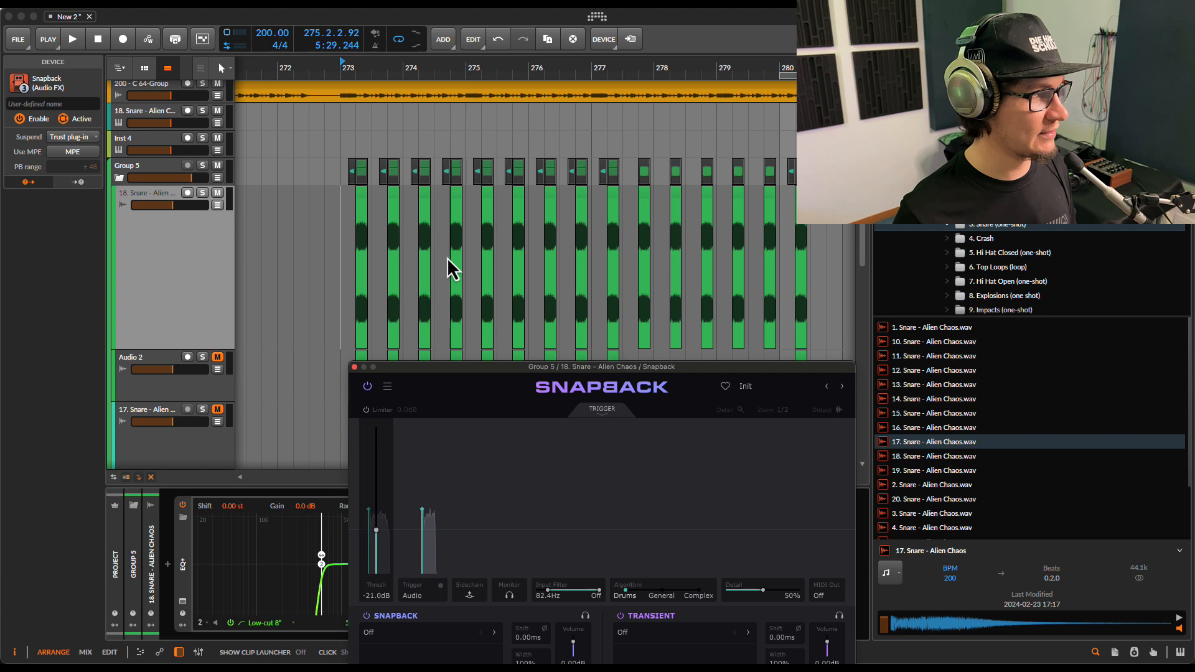
Step: Solo the dry snare track, select the range from 273.1.1.00 to 275.1.1.00 and play it with Snapback's trigger view visible
click(202, 192)
key(space)
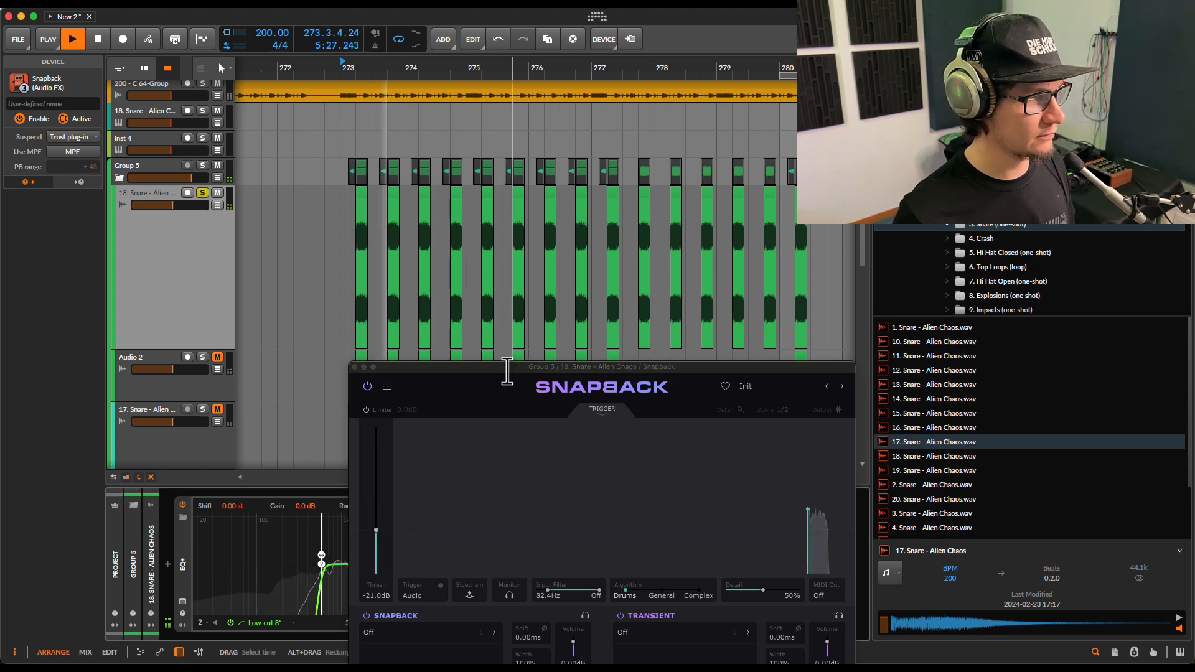
click(341, 200)
key(space)
drag(341, 200, 465, 206)
key(space)
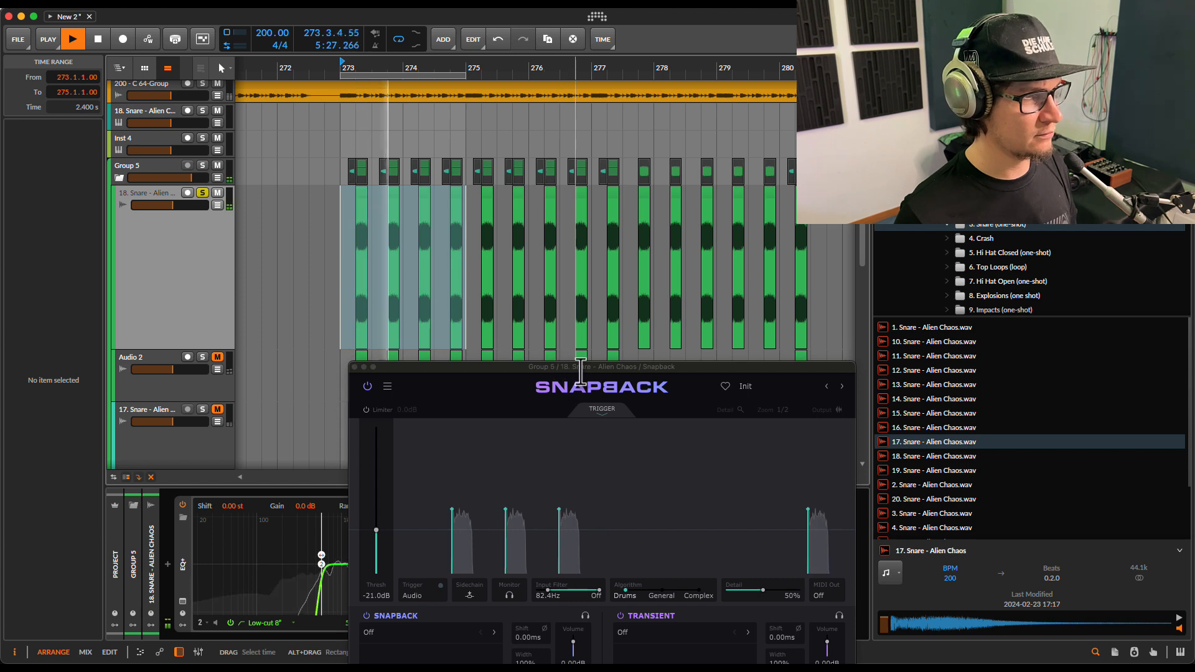
drag(559, 366, 483, 71)
key(space)
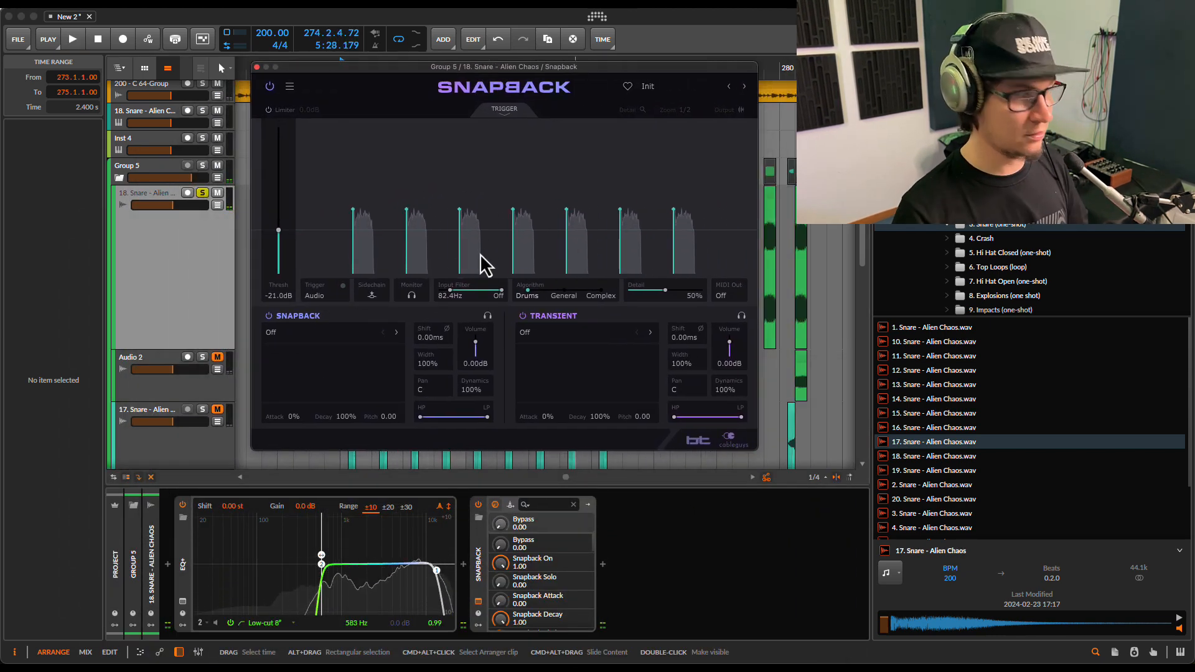
Step: Load the Emu Attack kick click as Snapback's transient sample and audition the following samples up to BMX Bandit
click(529, 326)
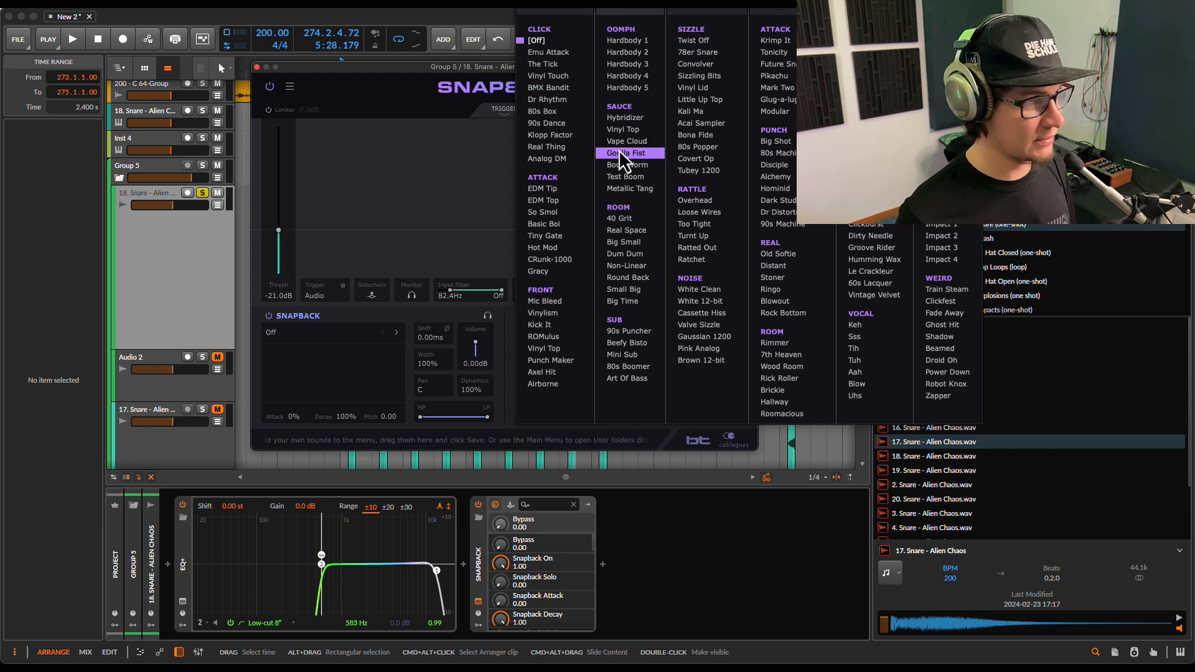
click(548, 53)
key(space)
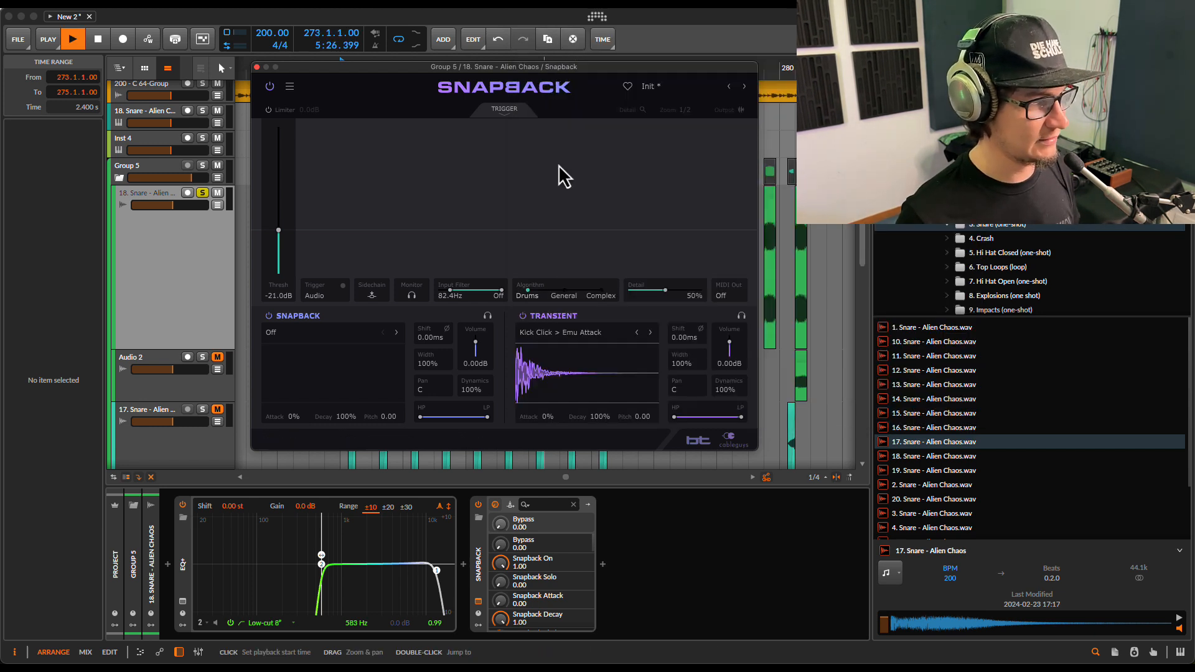
click(650, 333)
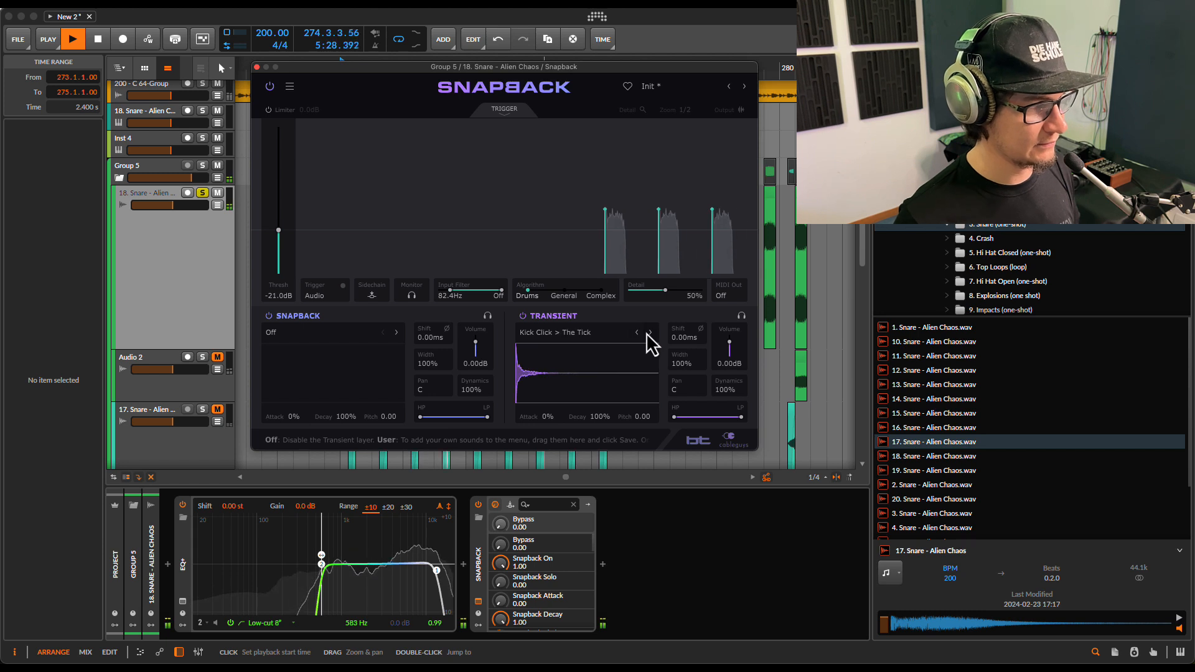
click(650, 334)
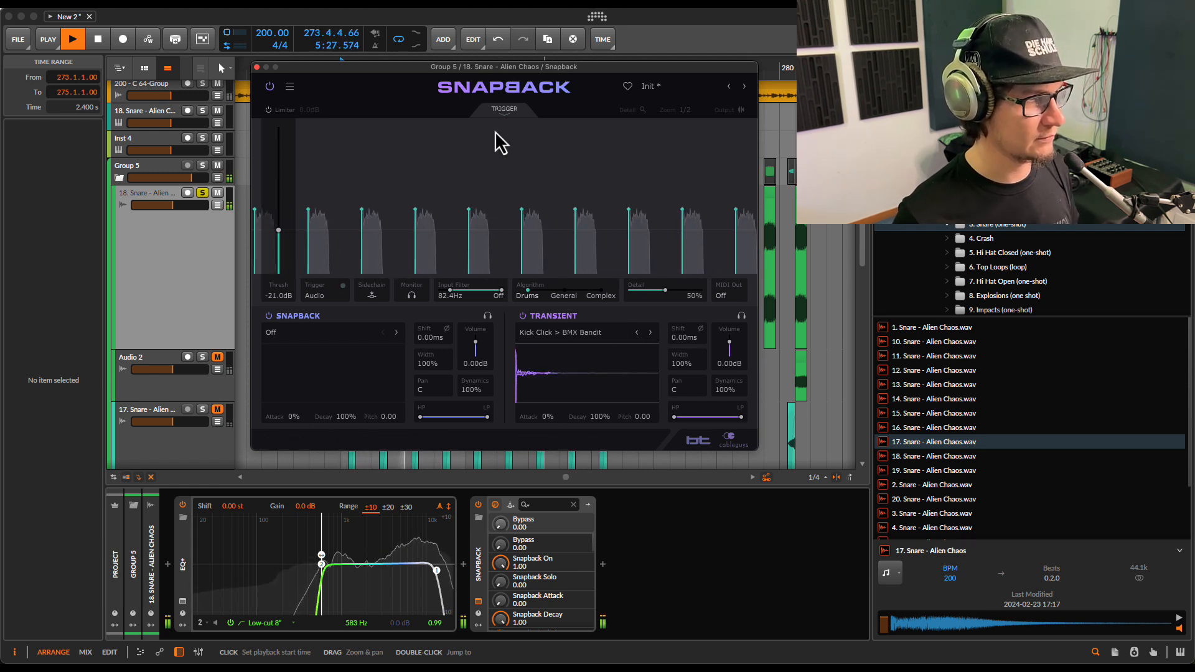
Step: Close Snapback's trigger view to show the layered waveform and advance the transient sample to Kick Click > 80s Box
click(508, 112)
click(651, 331)
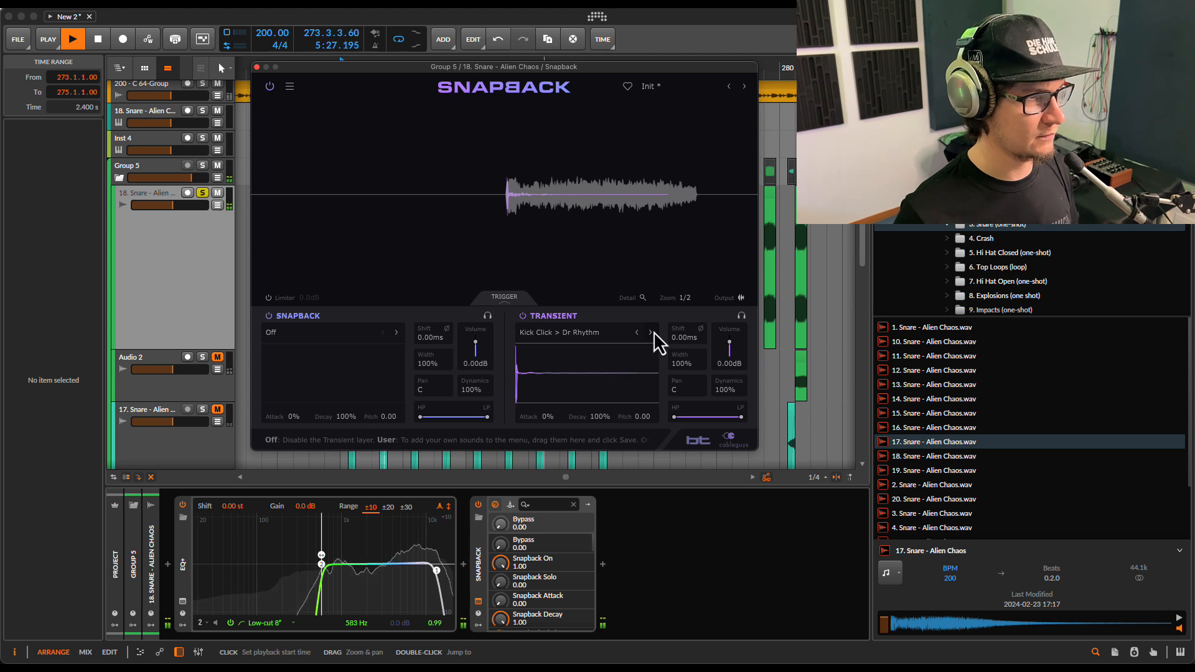
click(650, 334)
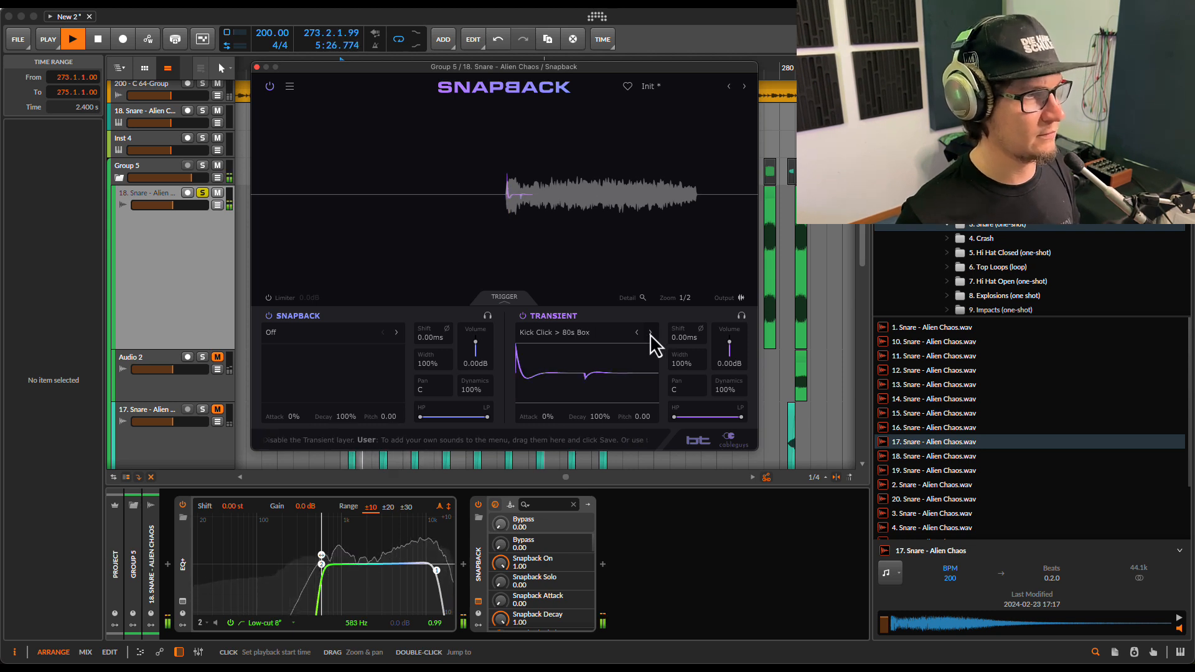
key(space)
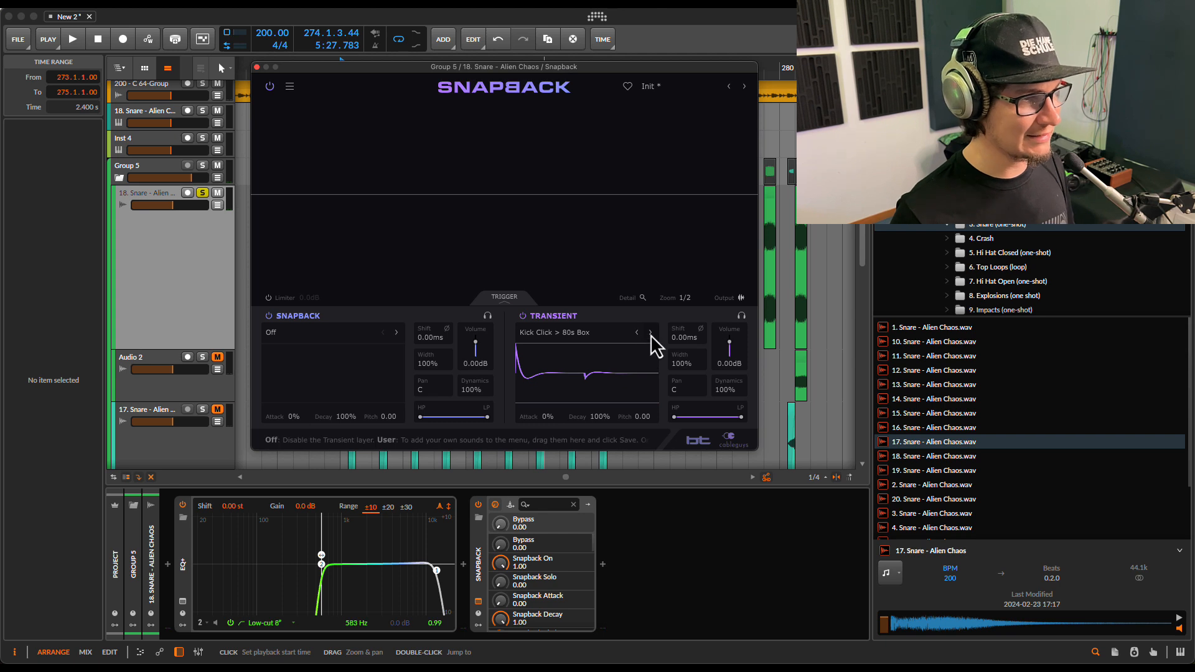
Step: Audition the remaining kick click transients during playback and settle on Kick Click > Analog DM
key(space)
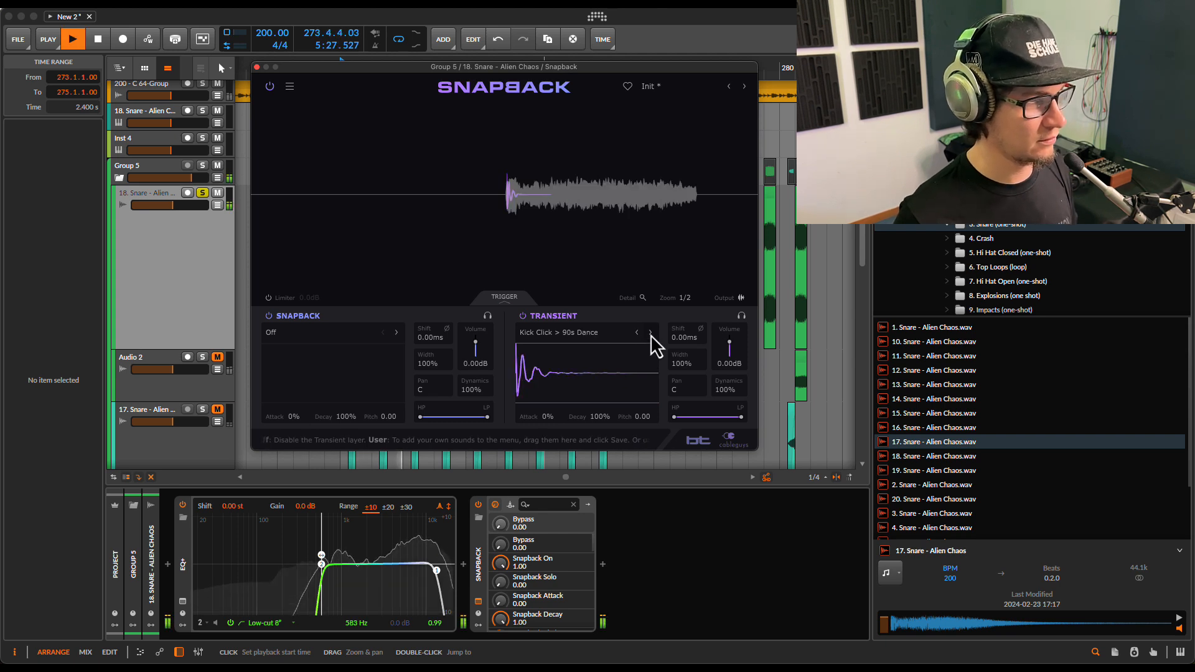
click(651, 333)
click(651, 333)
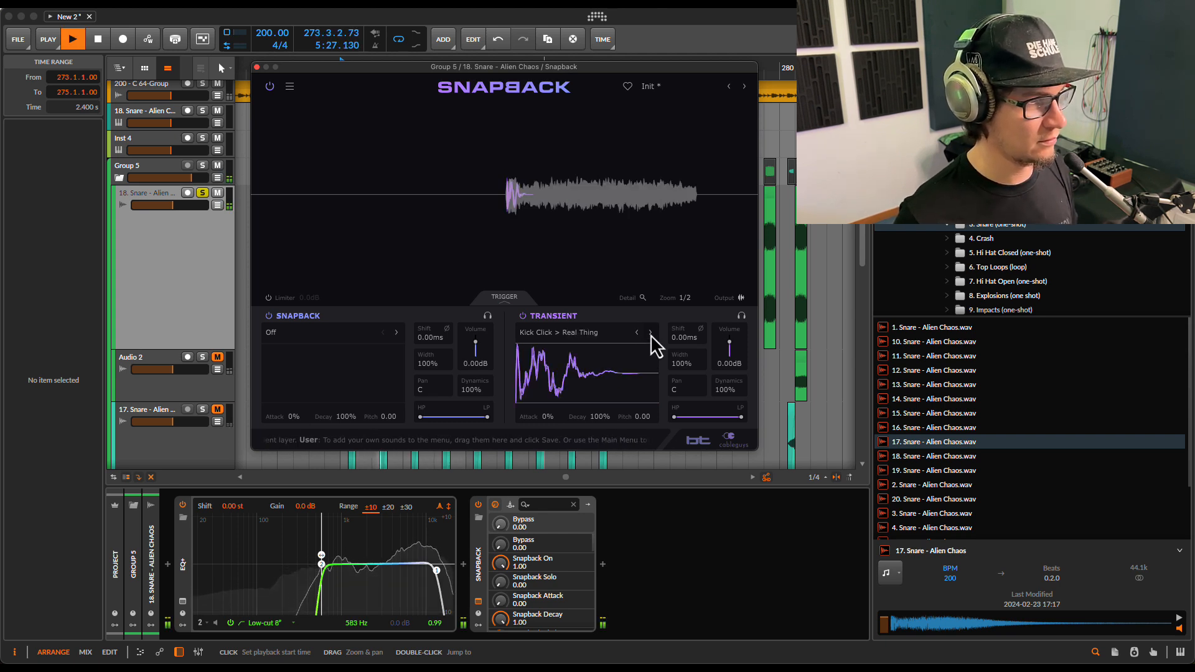
click(652, 333)
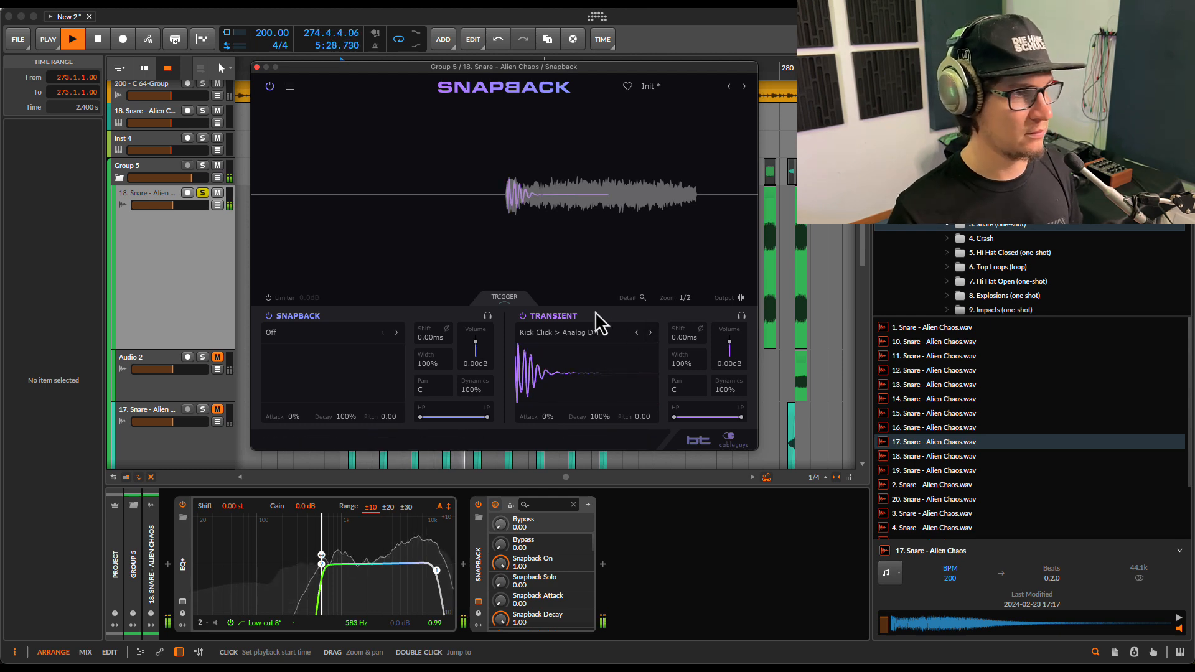
key(space)
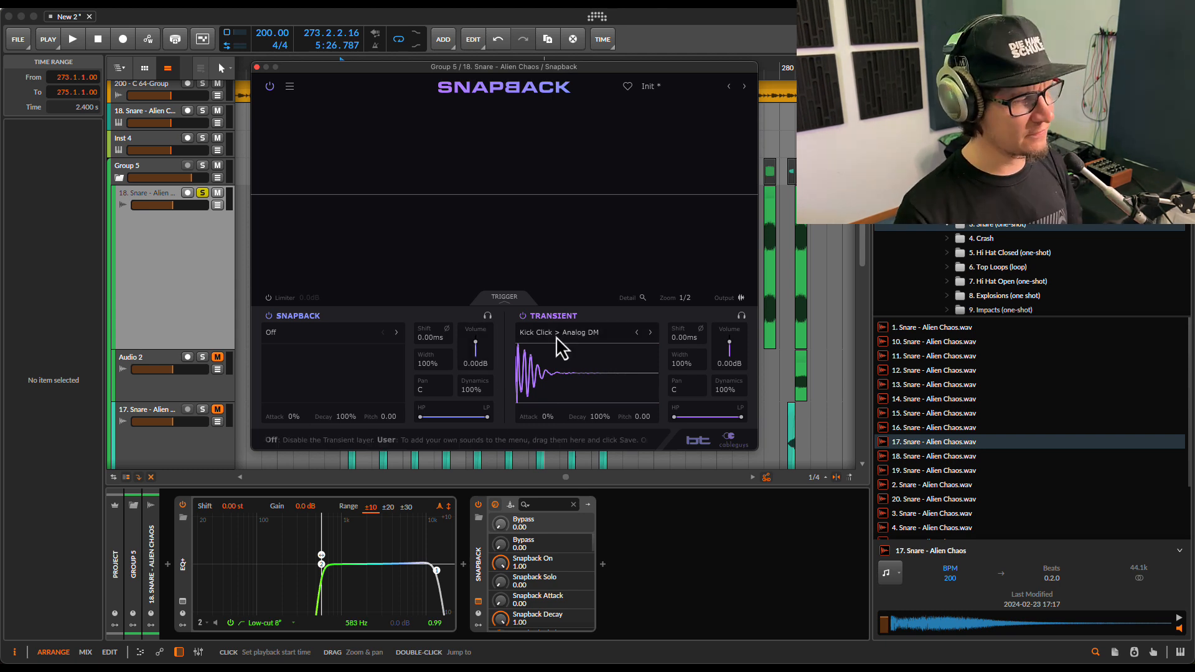
Step: Try the Analog DM transient at a pitch of -9.72 during playback and reset its pitch to 0.00
key(space)
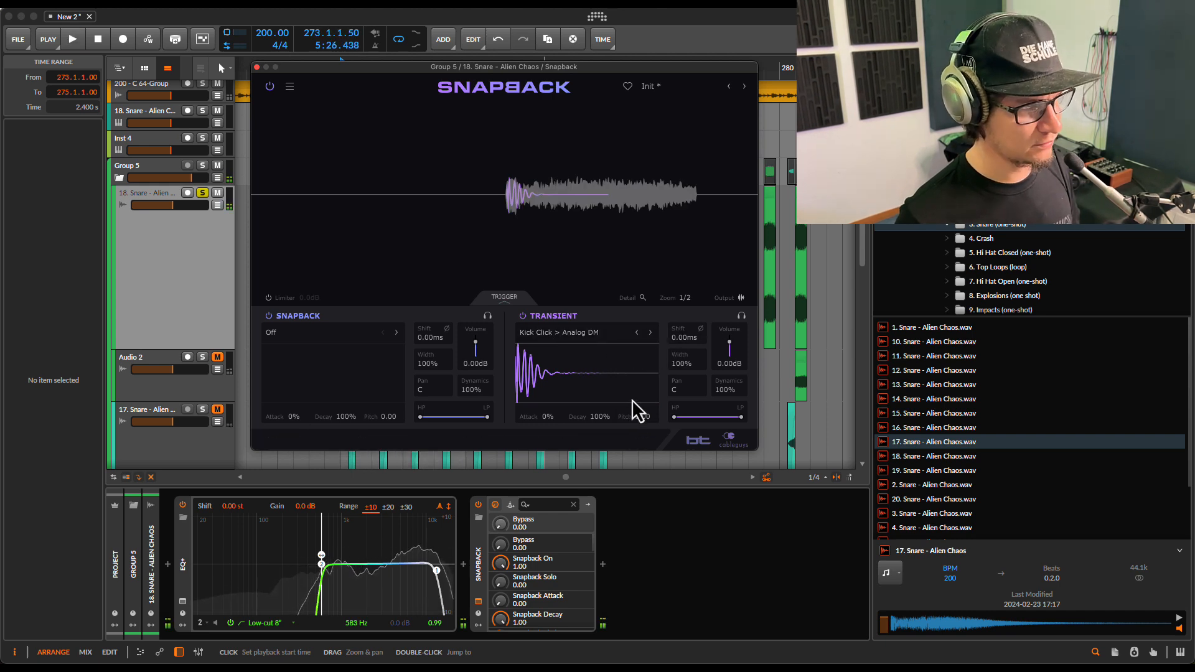
key(space)
drag(640, 417, 640, 464)
key(space)
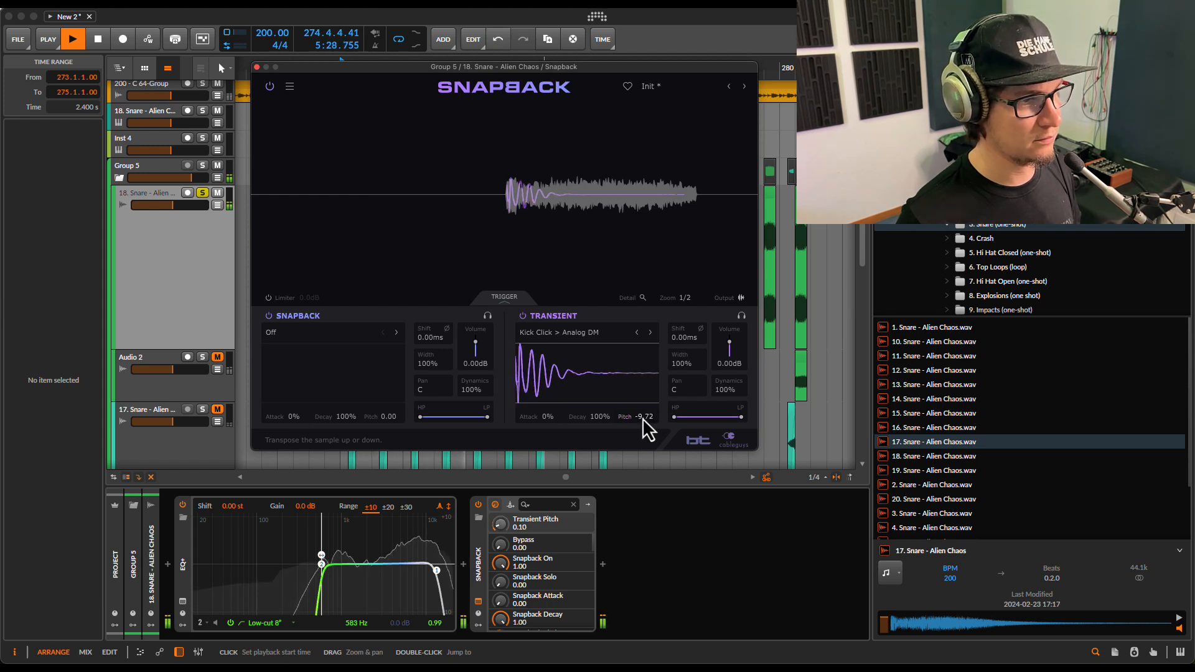
key(space)
double_click(644, 419)
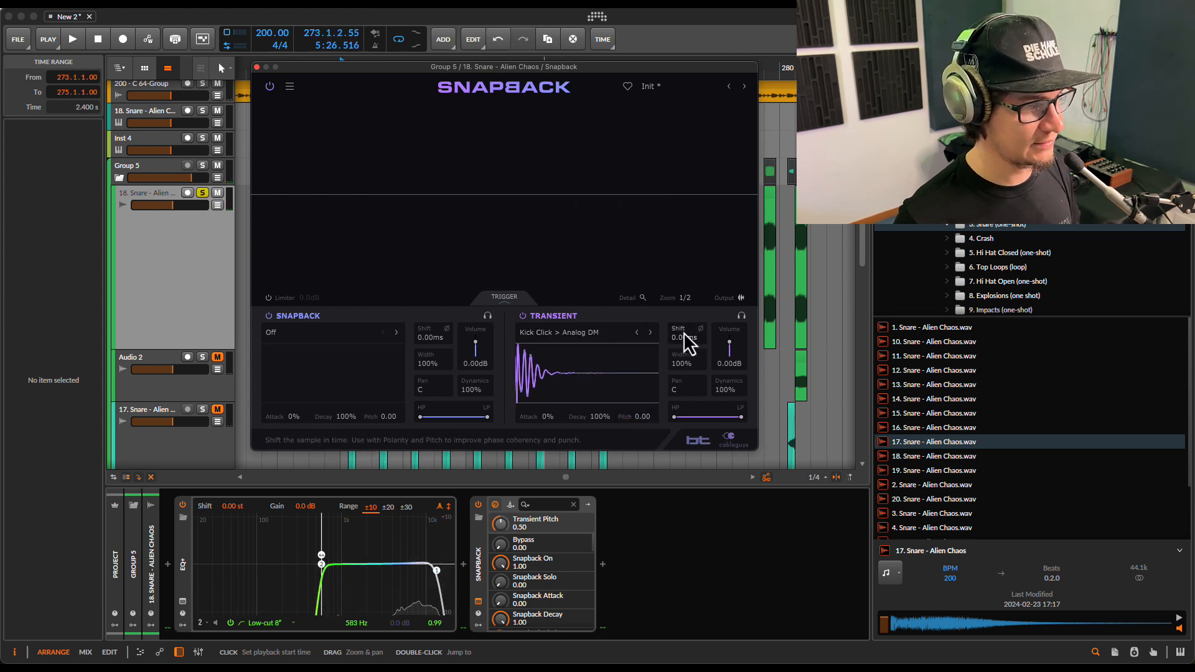
Step: Try shifting the Analog DM transient by 0.44 ms during playback
key(space)
drag(682, 340, 682, 327)
key(space)
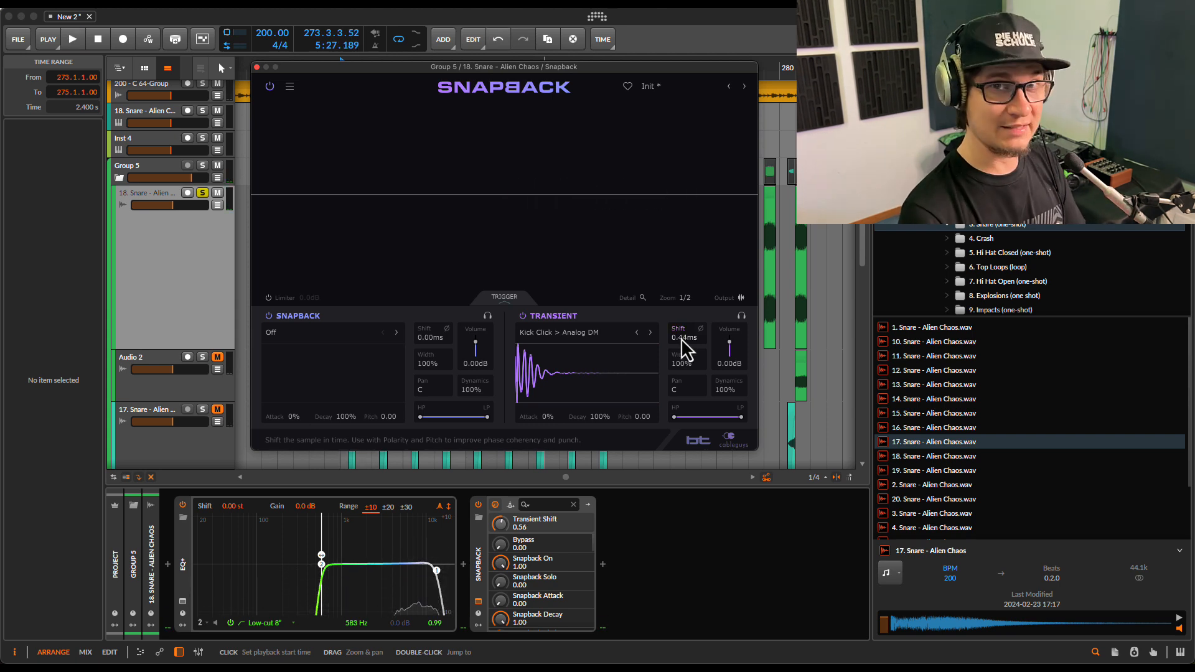
Step: Try the transient at a shift of -4.00 ms against the snare and reset the shift to 0.00 ms
key(space)
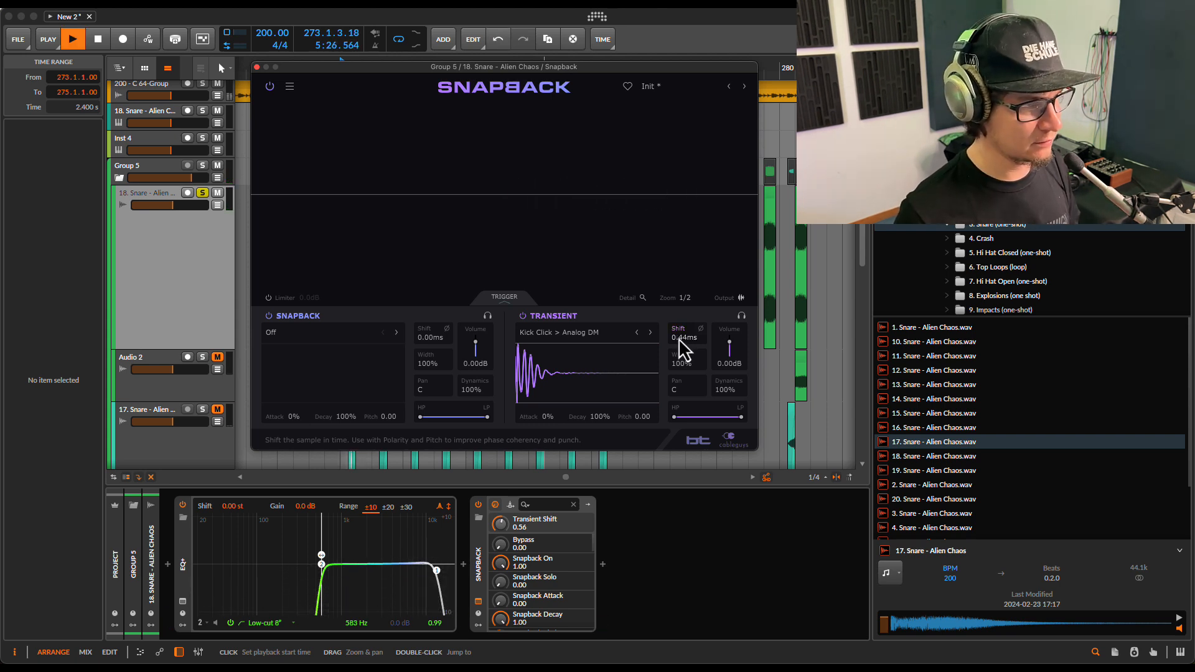
drag(678, 339, 685, 343)
key(space)
key(space)
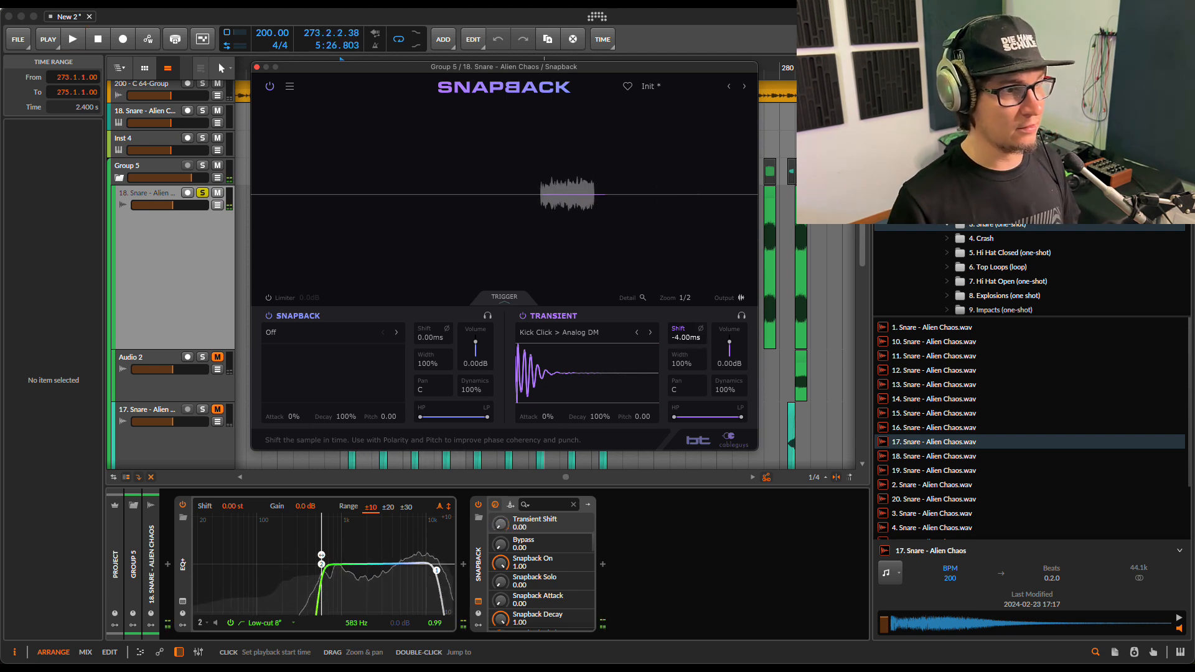
key(space)
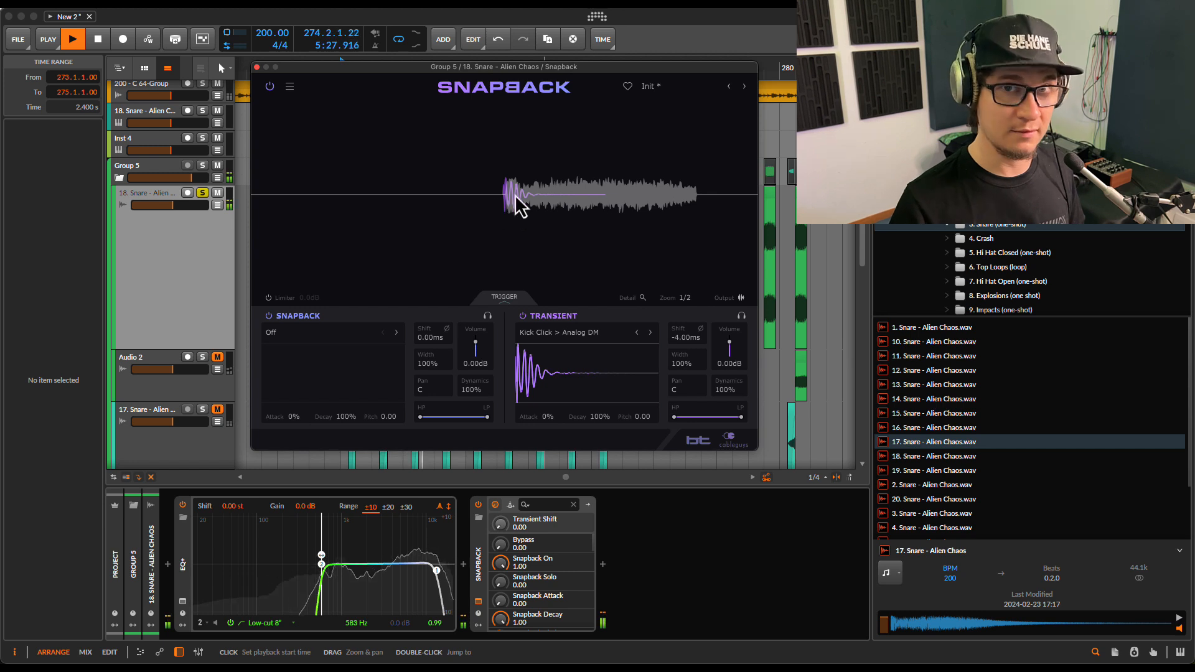
key(space)
double_click(685, 336)
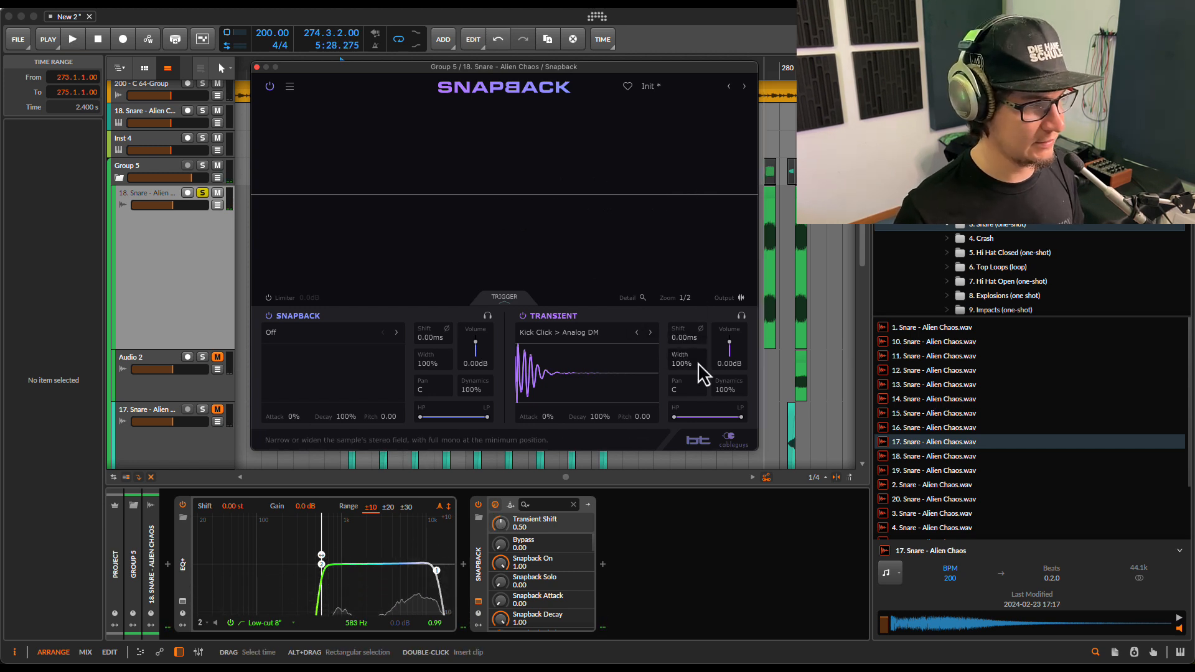
Step: Switch the transient sample to Kick Attack > EDM Tip during playback, auditioning EDM Top along the way
key(space)
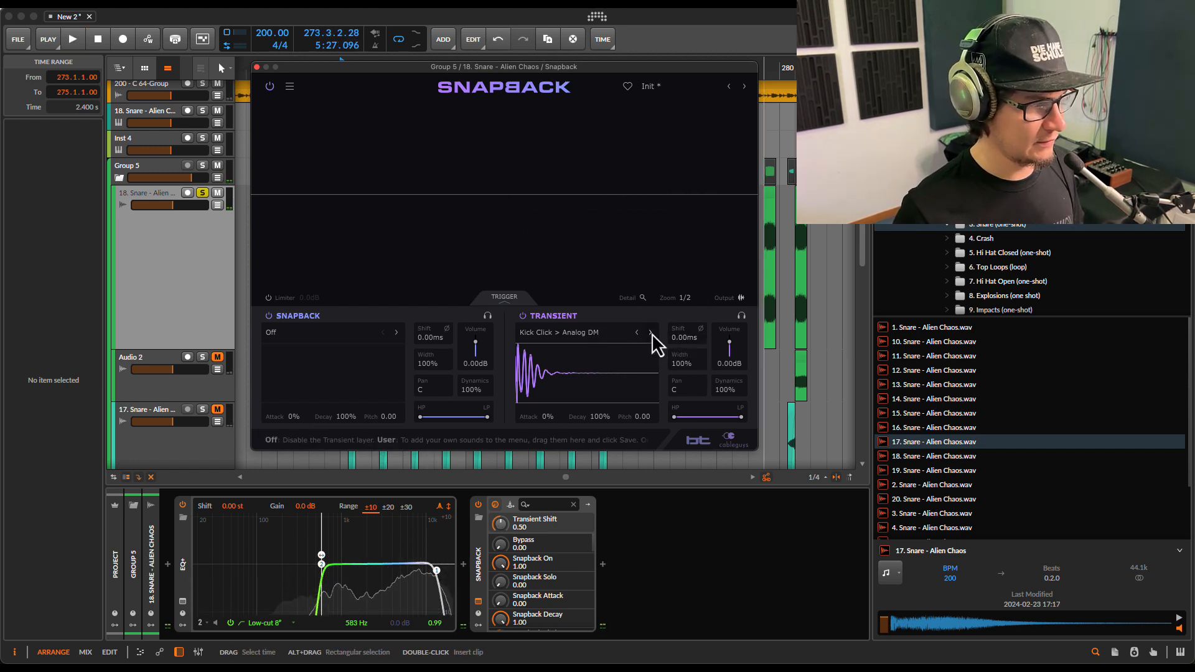
click(650, 333)
click(651, 334)
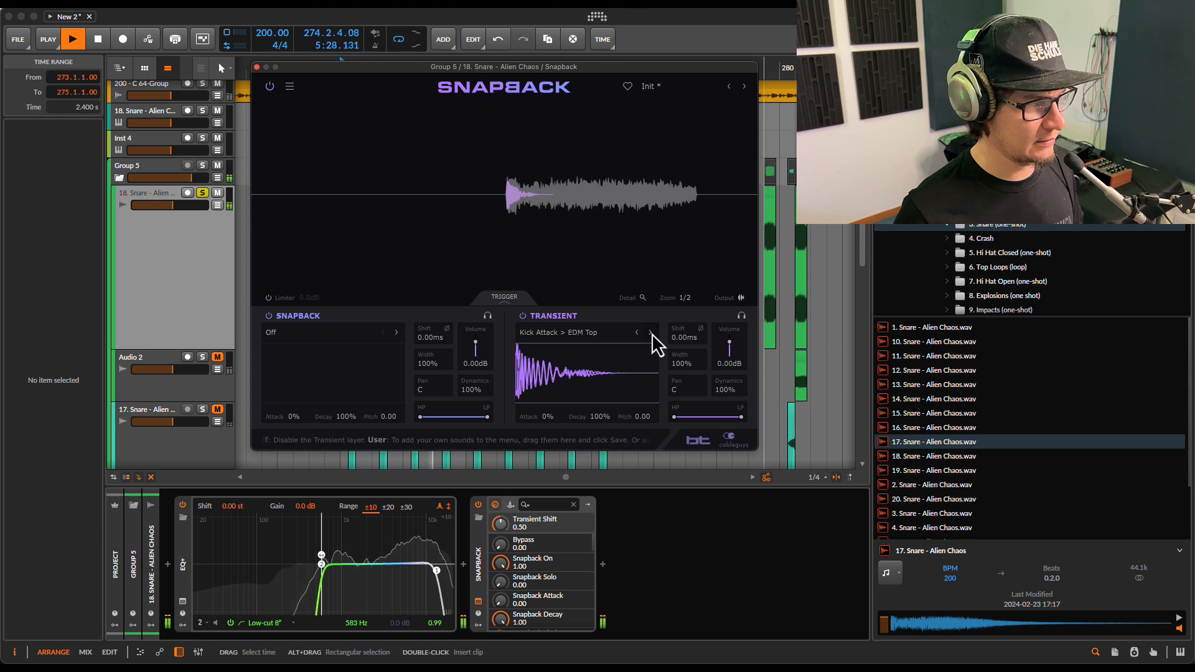
click(636, 333)
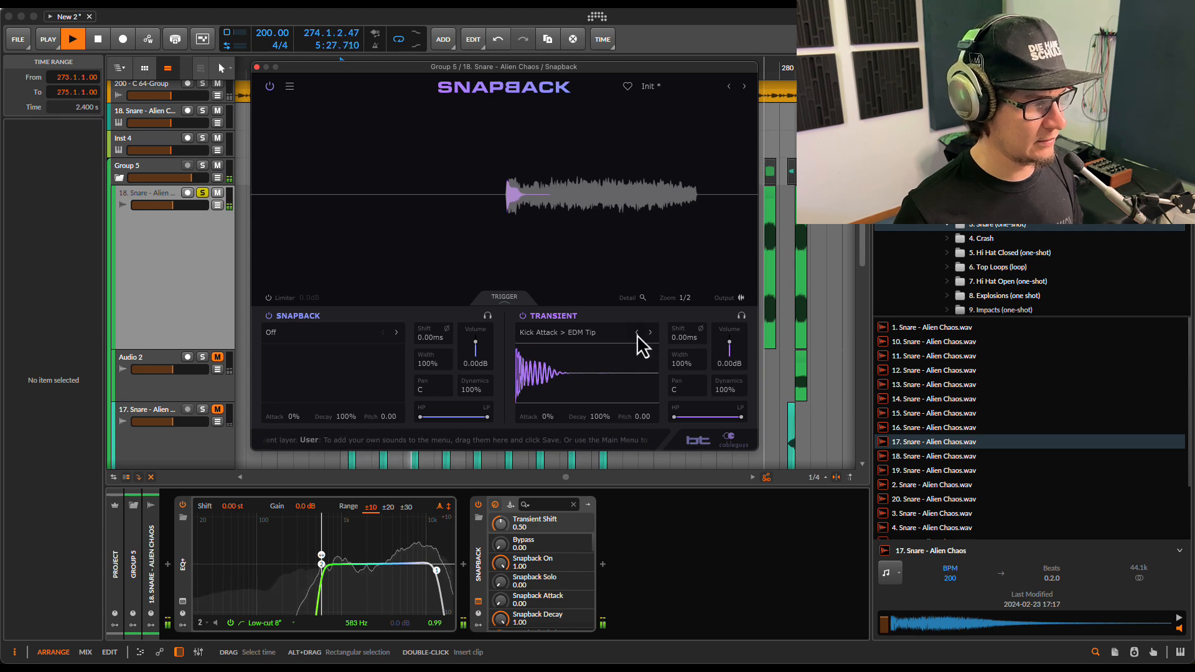
Step: Compare the snare with the transient layer turned off and on during playback
click(523, 317)
click(523, 317)
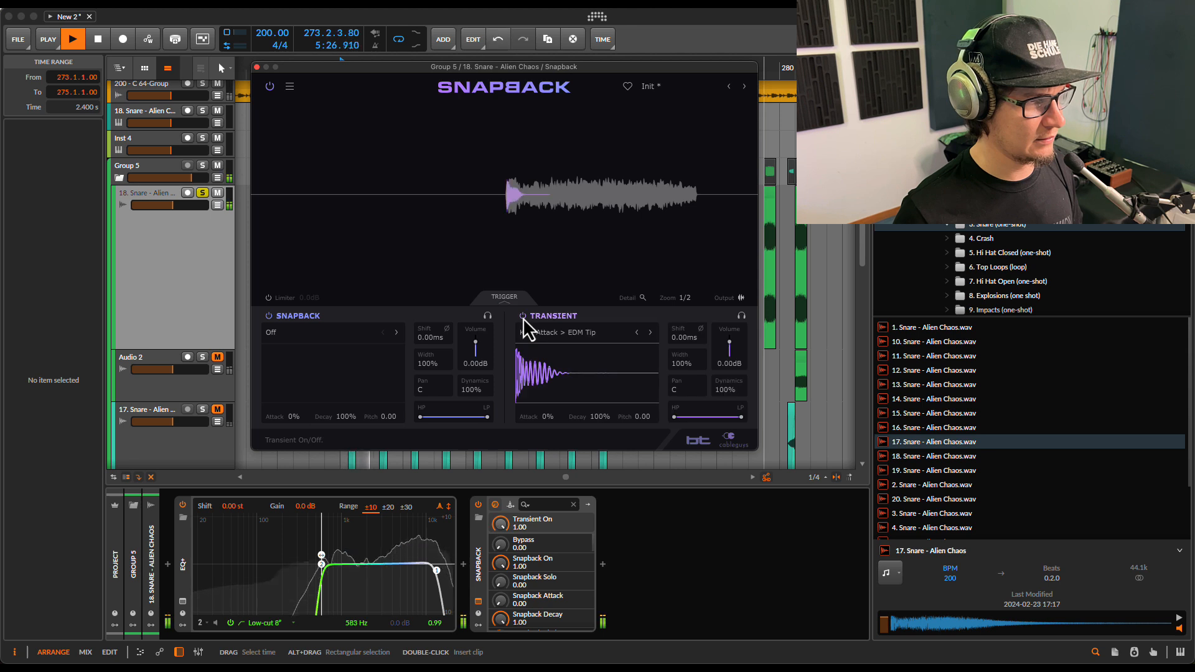
key(space)
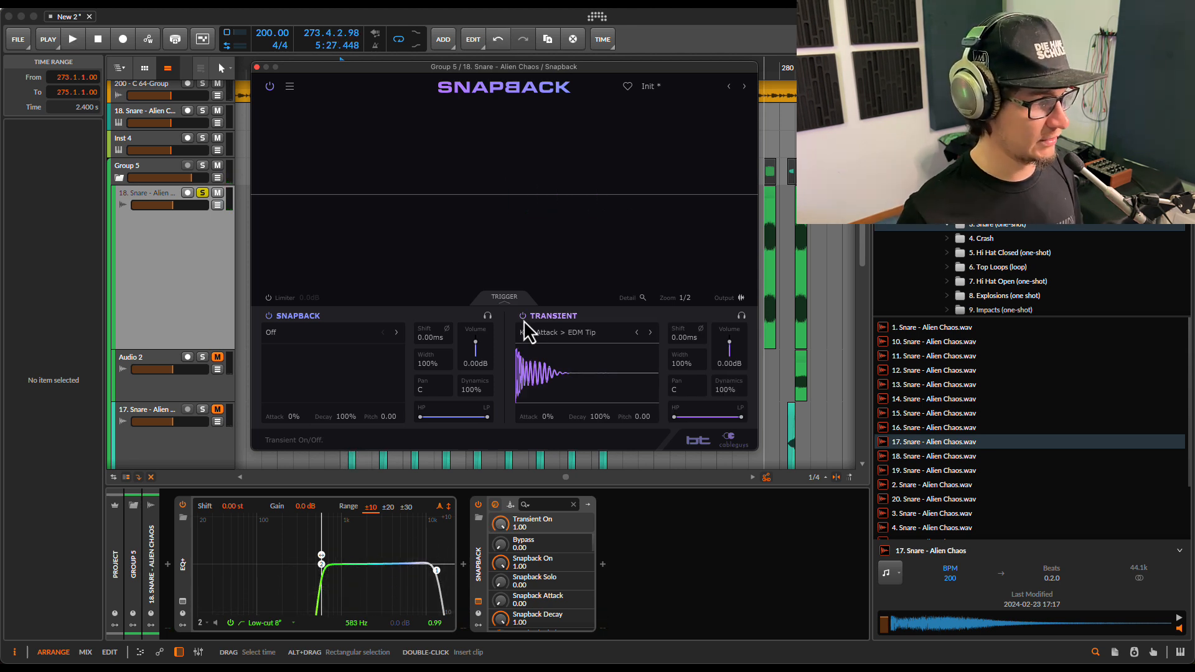
key(space)
key(space)
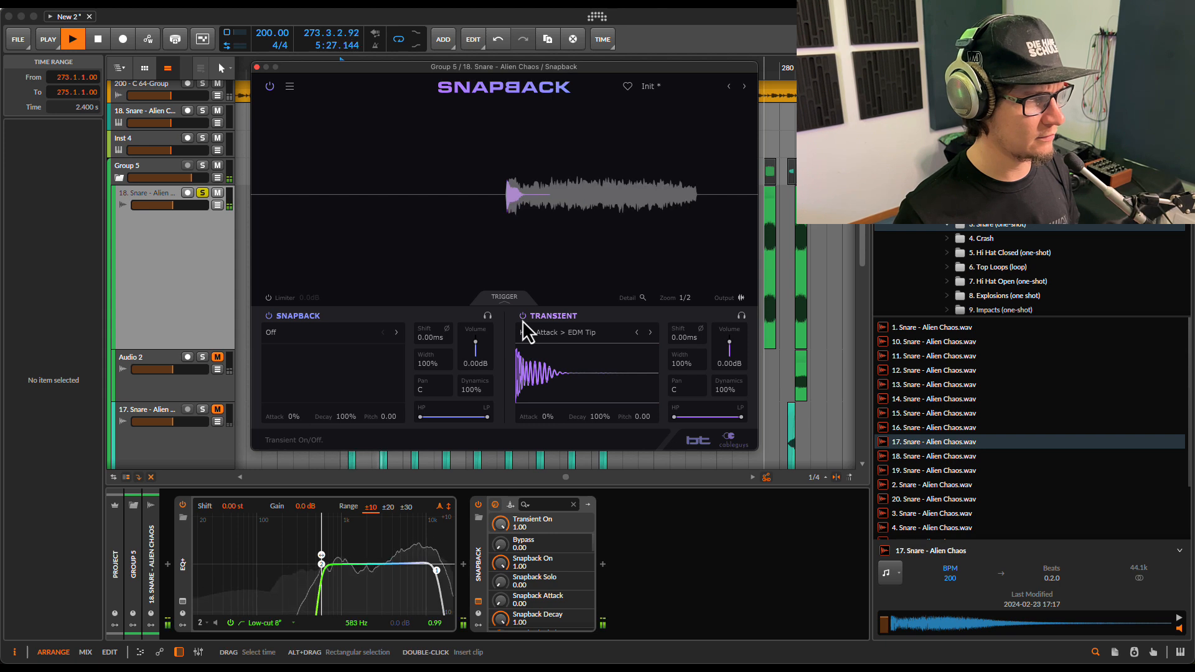
click(522, 317)
click(522, 317)
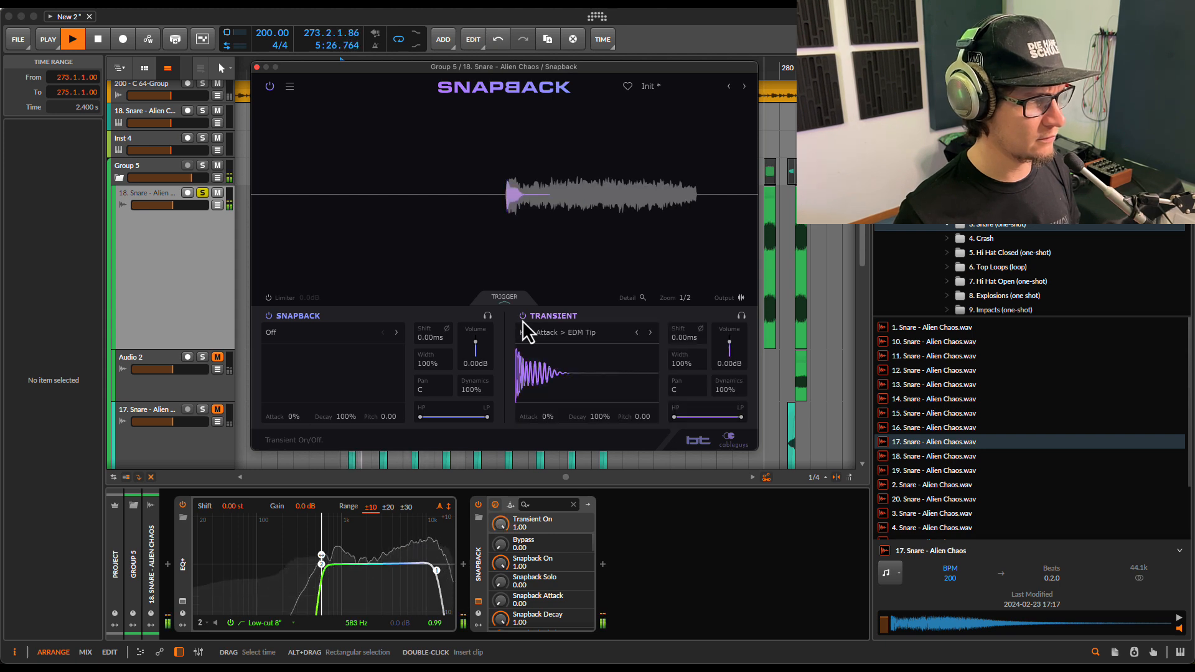
key(space)
Step: Try the EDM Tip transient with its decay cut to 0% and to 4% during playback
drag(600, 418, 600, 473)
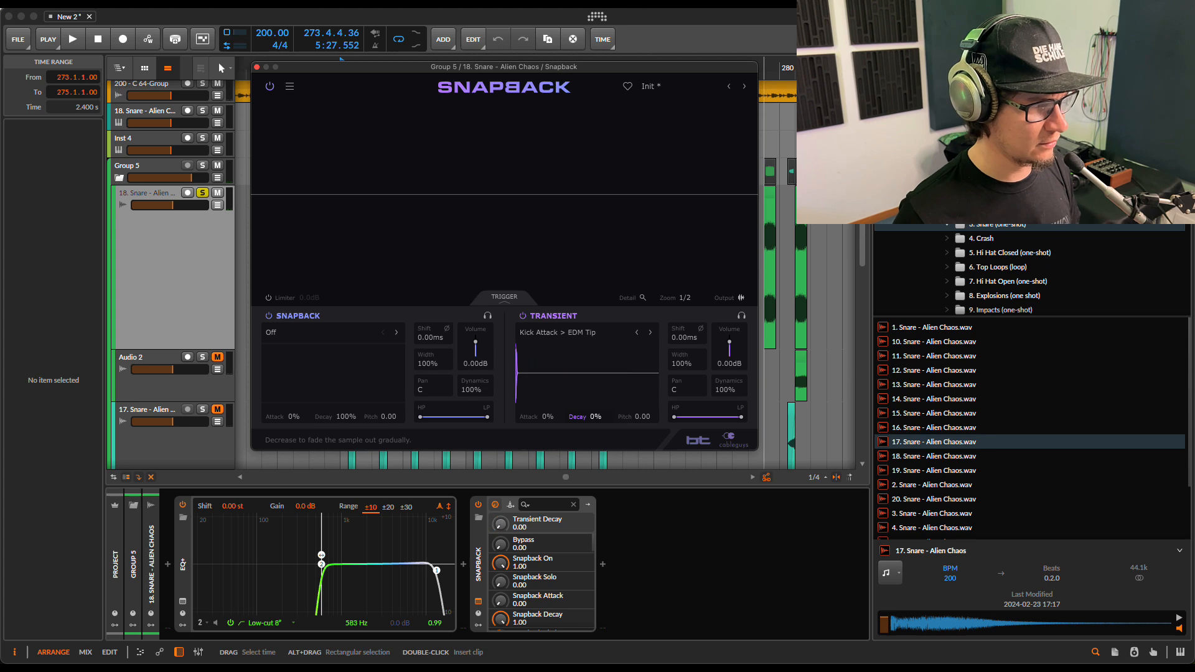
key(space)
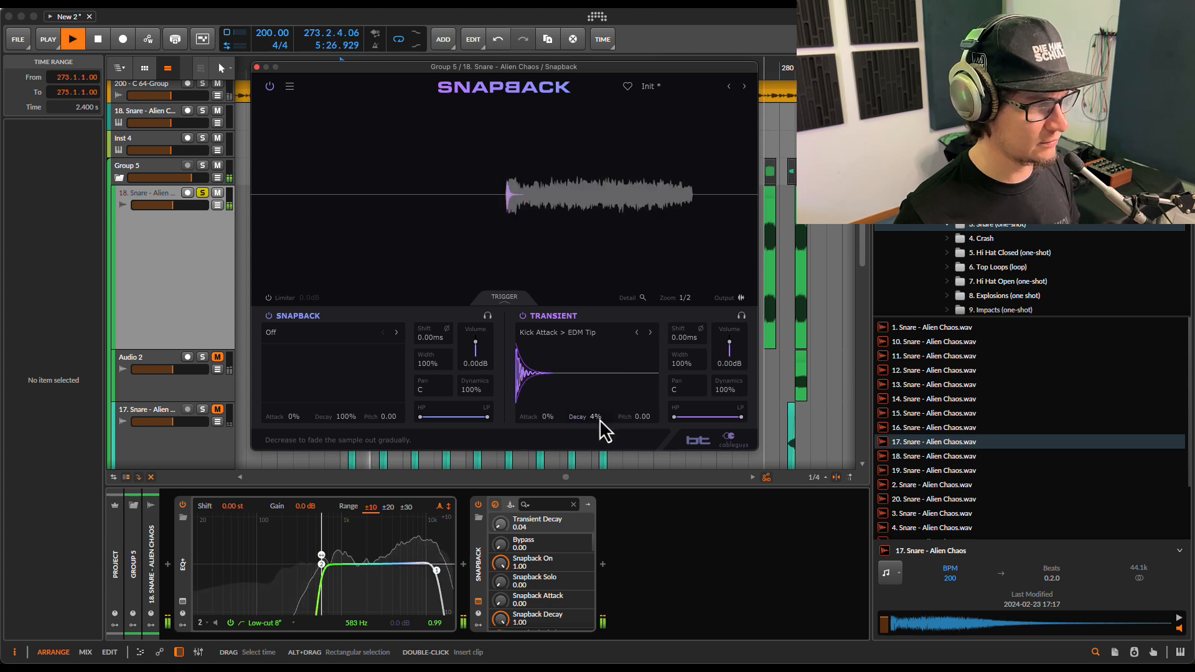
drag(599, 419, 548, 411)
Step: Try a transient attack of 23% during playback and reset the attack to 0%
key(space)
key(space)
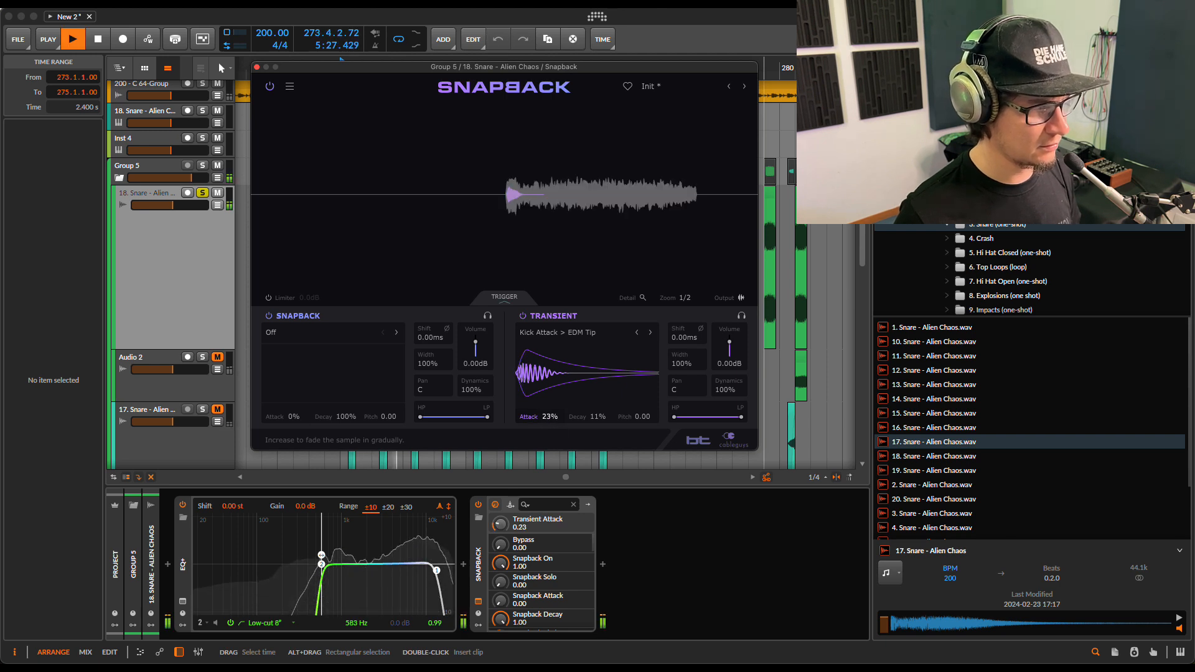
double_click(548, 417)
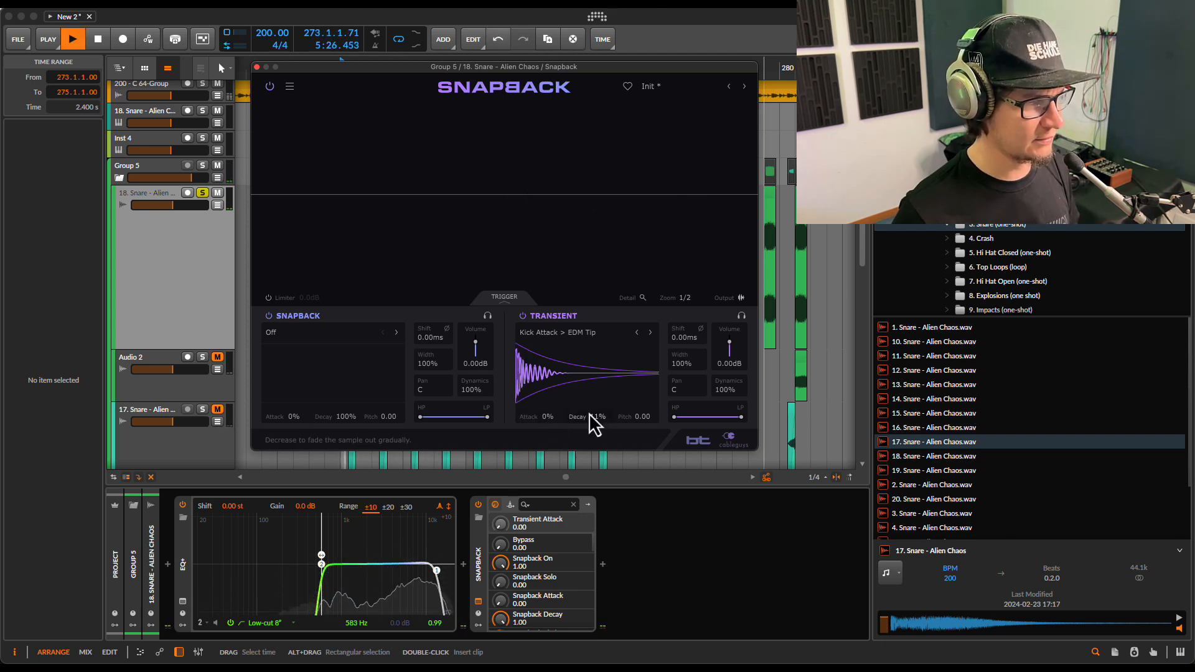
Step: Set the EDM Tip transient's decay to 17% while listening to the snare
key(space)
drag(595, 420, 597, 420)
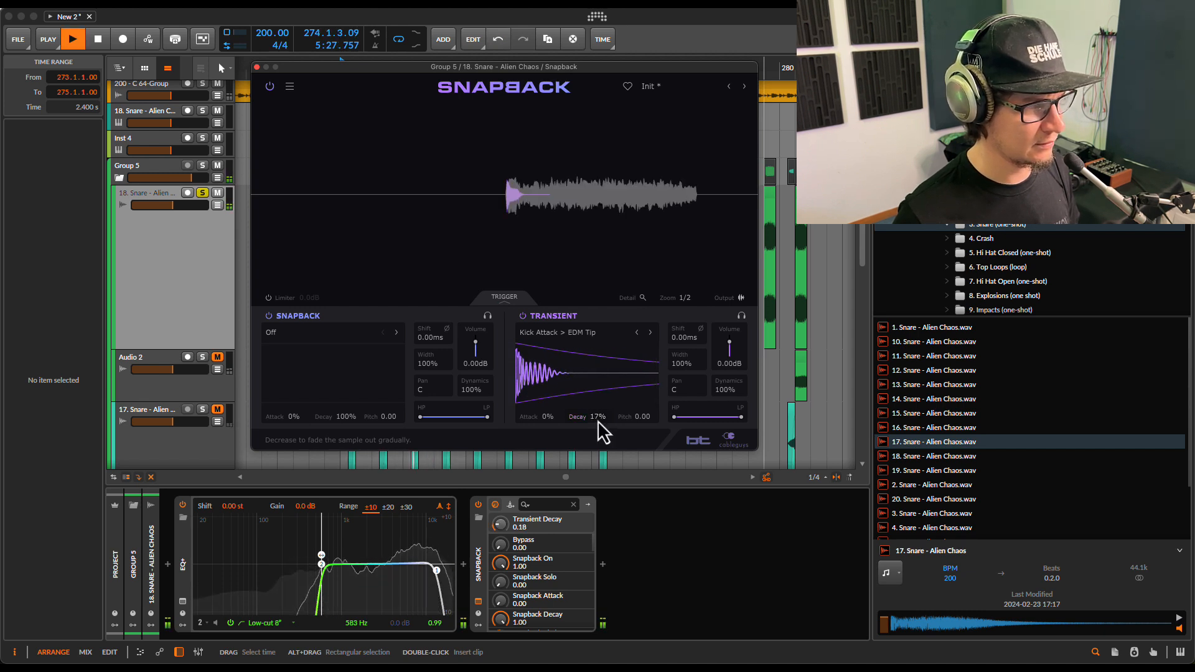
key(space)
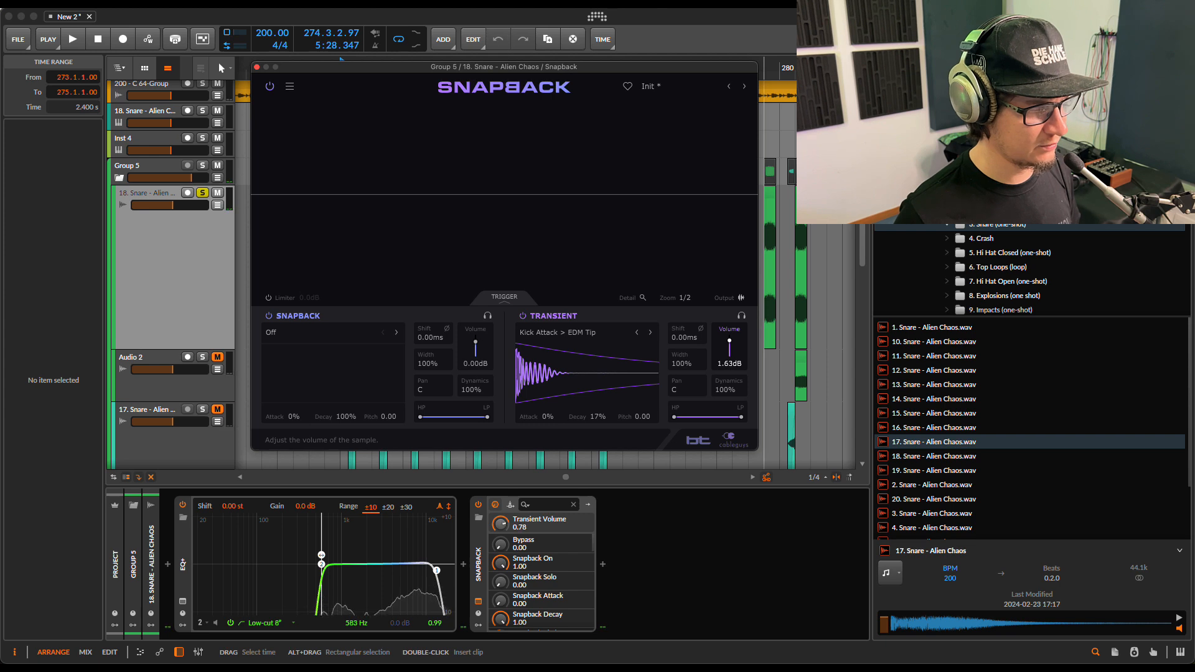
Step: Raise the transient layer's volume to 2.71 dB and listen to the result
drag(730, 341, 729, 340)
key(space)
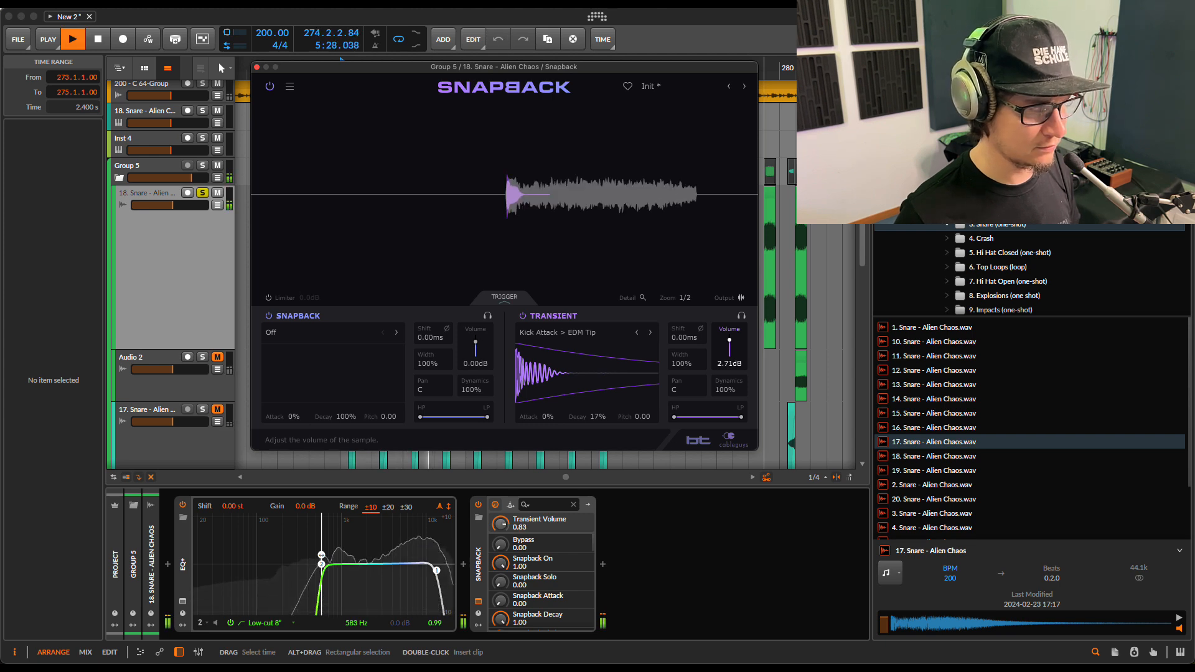
drag(730, 340, 729, 340)
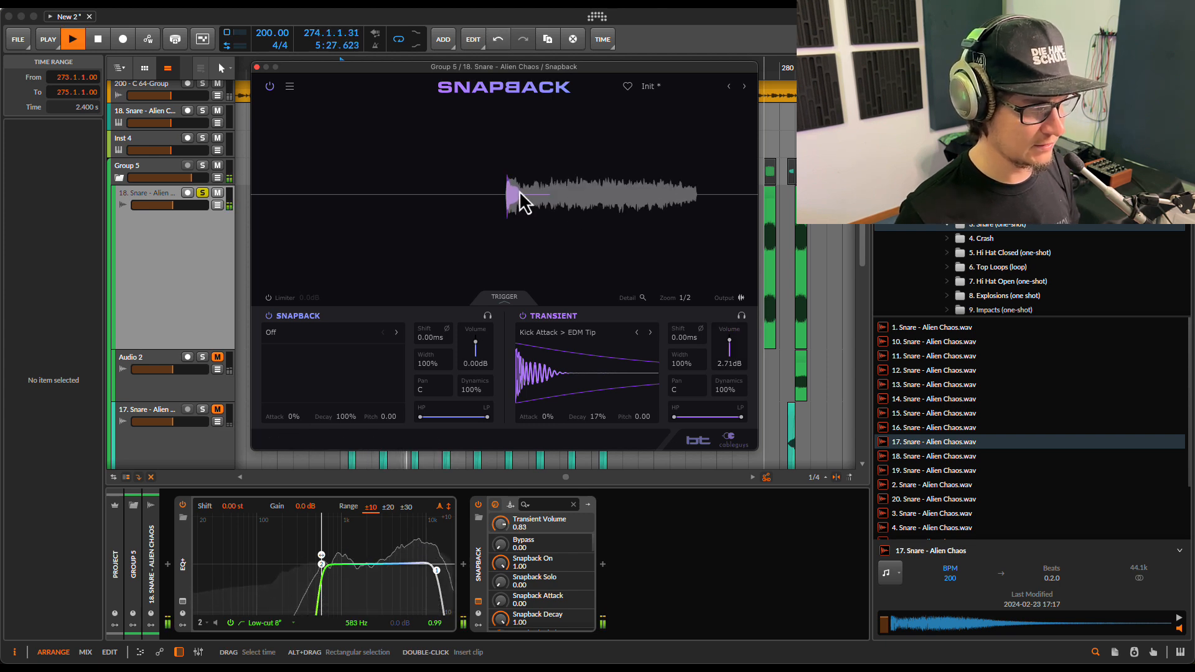
key(space)
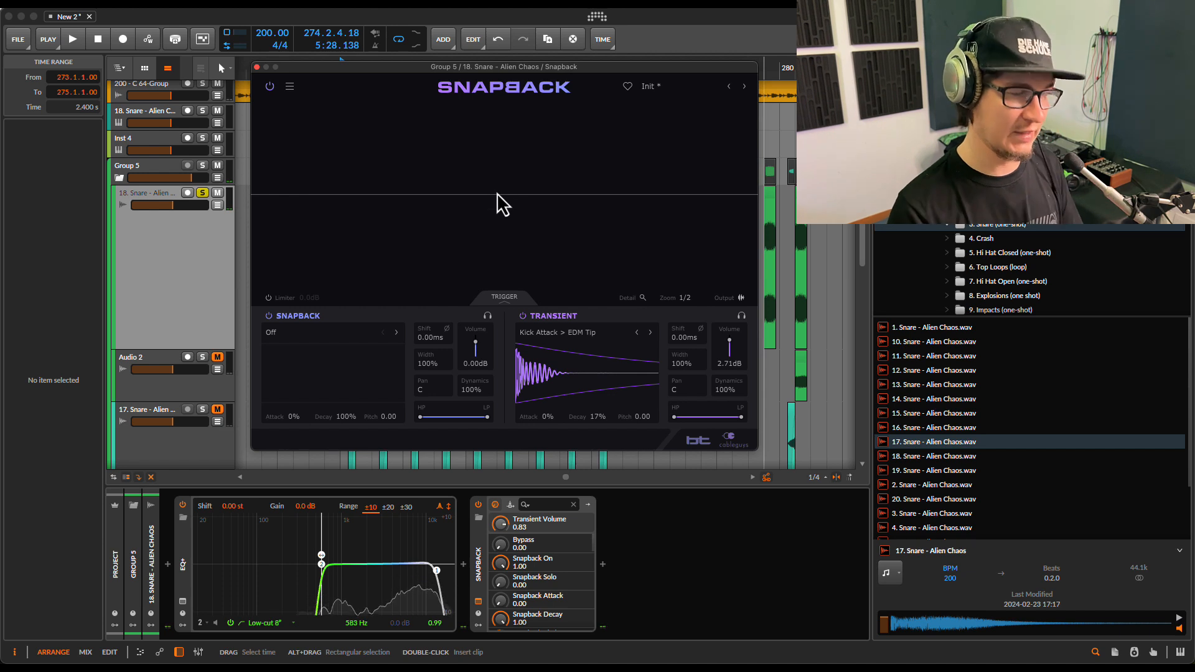
Step: Audition the Short Bright samples in the Snapback layer during playback, from Mini Shaker 1 through Woody
click(269, 317)
click(269, 316)
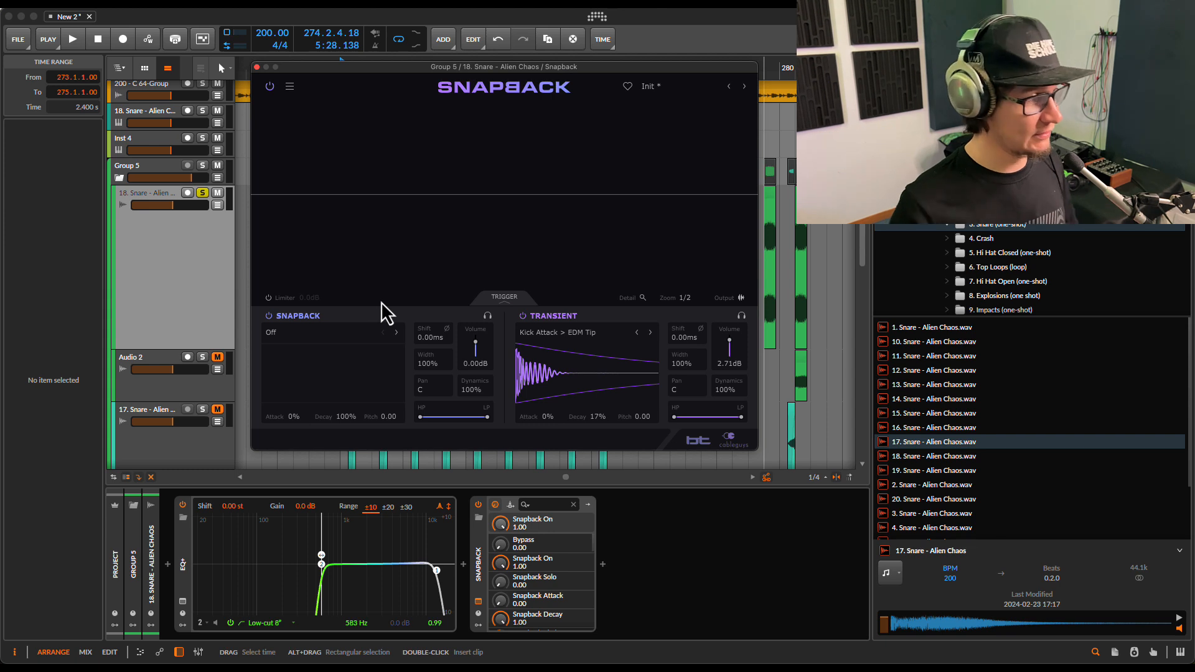
click(397, 332)
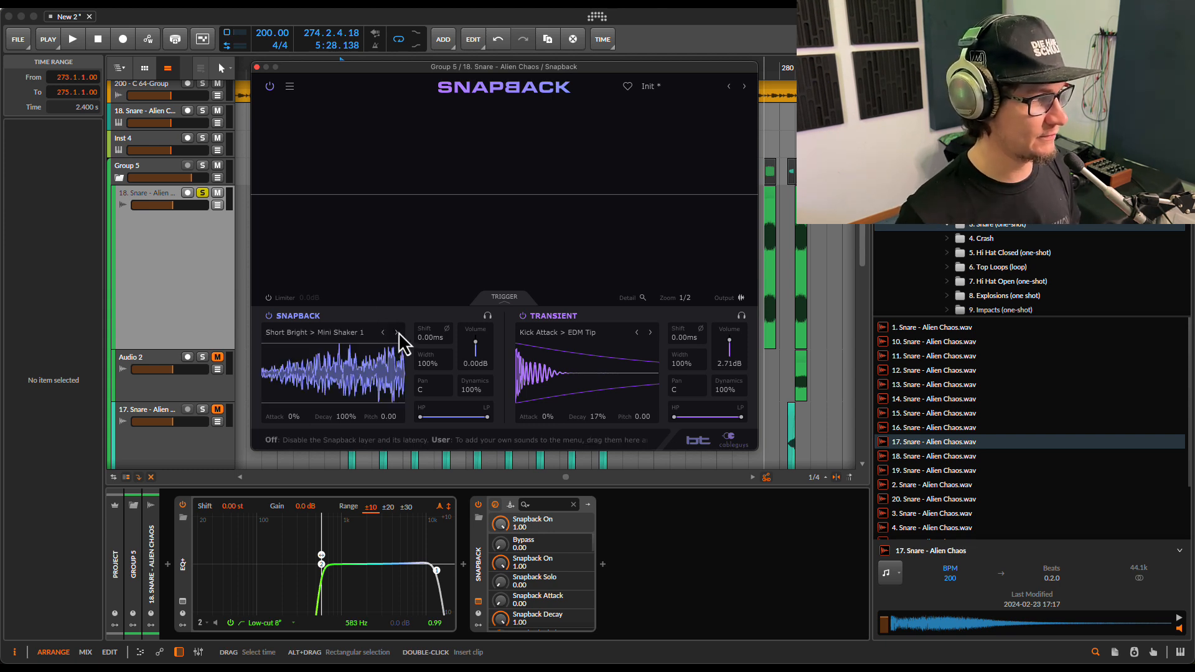
key(space)
click(396, 333)
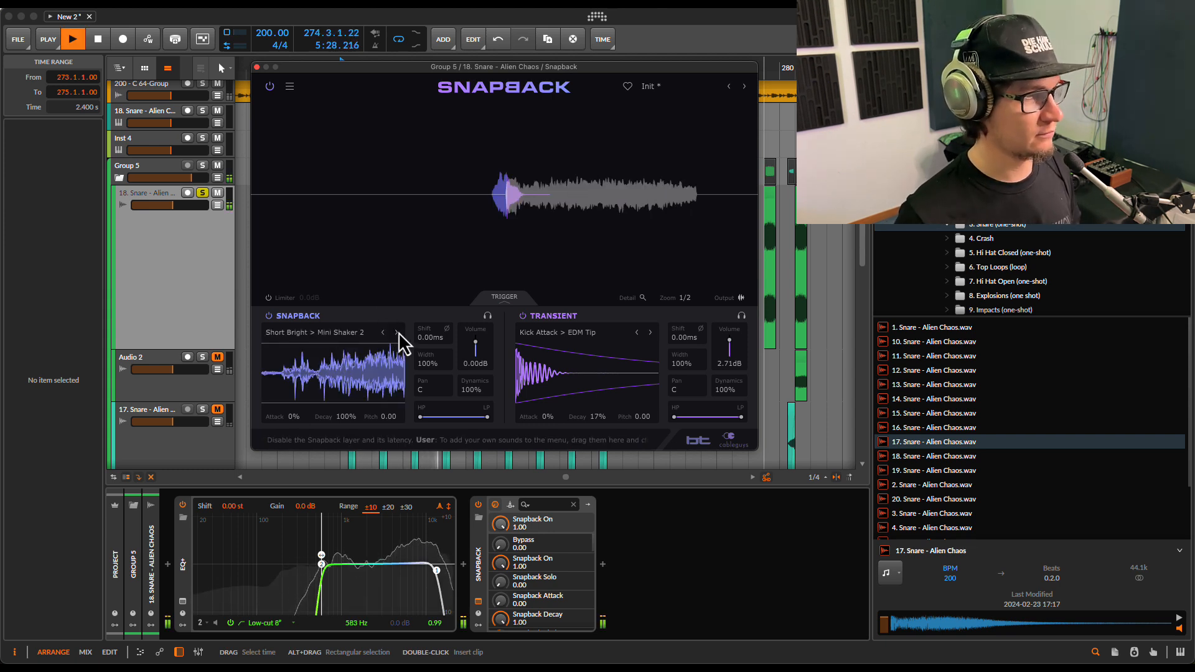
click(397, 332)
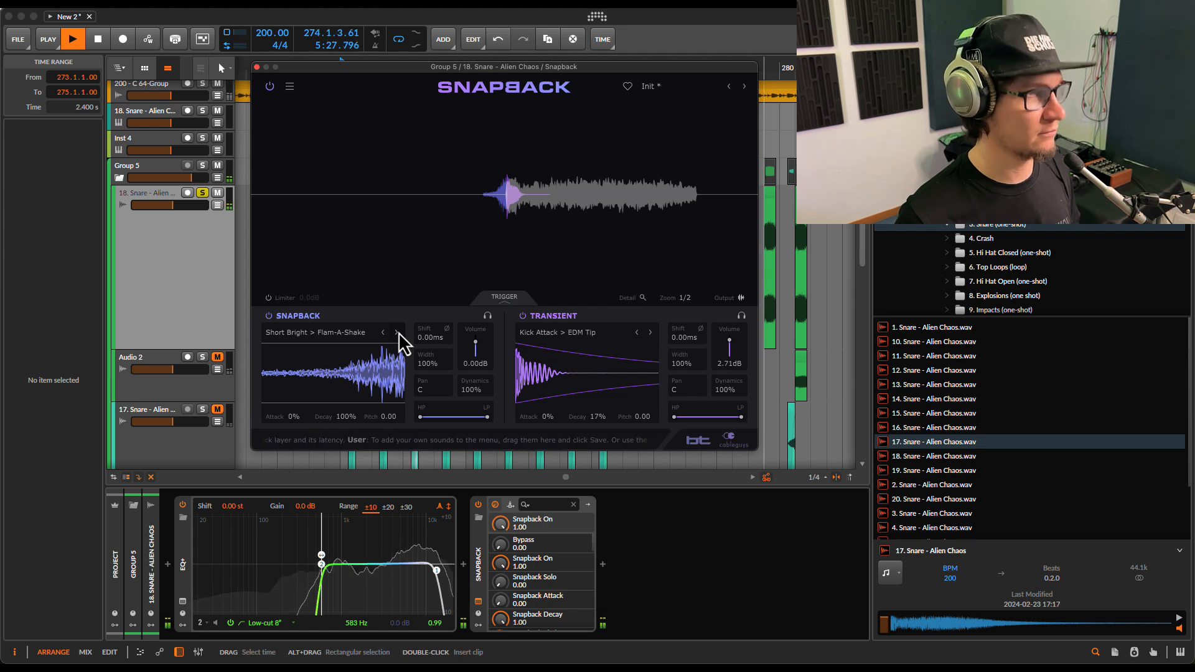
click(397, 332)
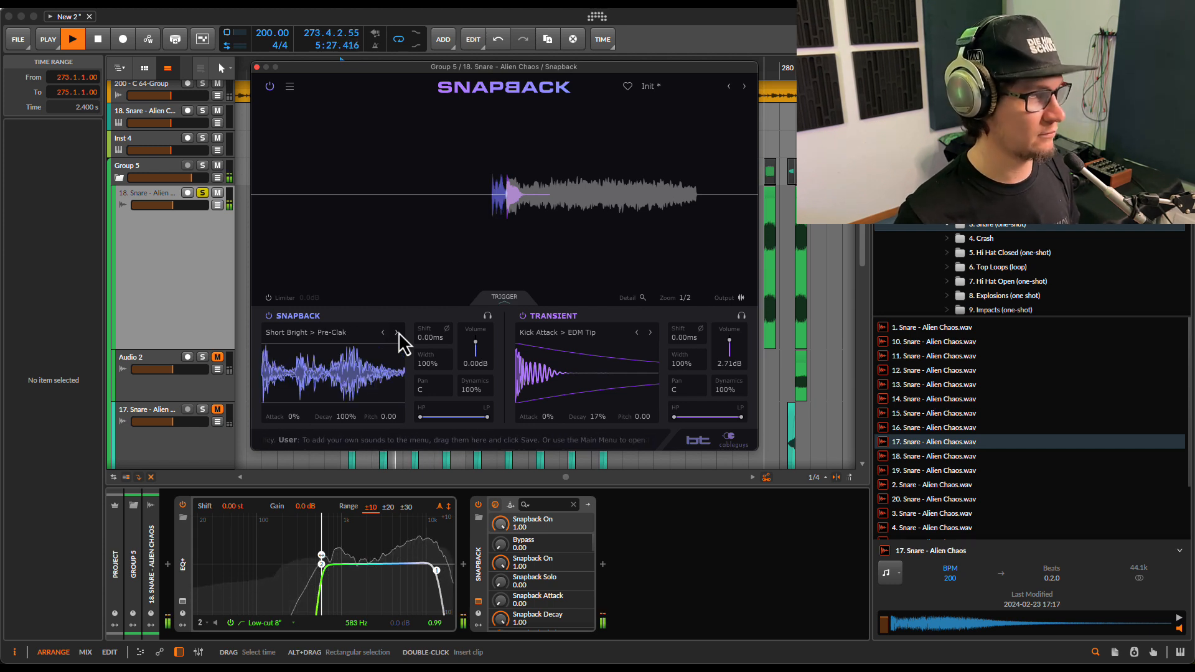
click(397, 332)
click(397, 332)
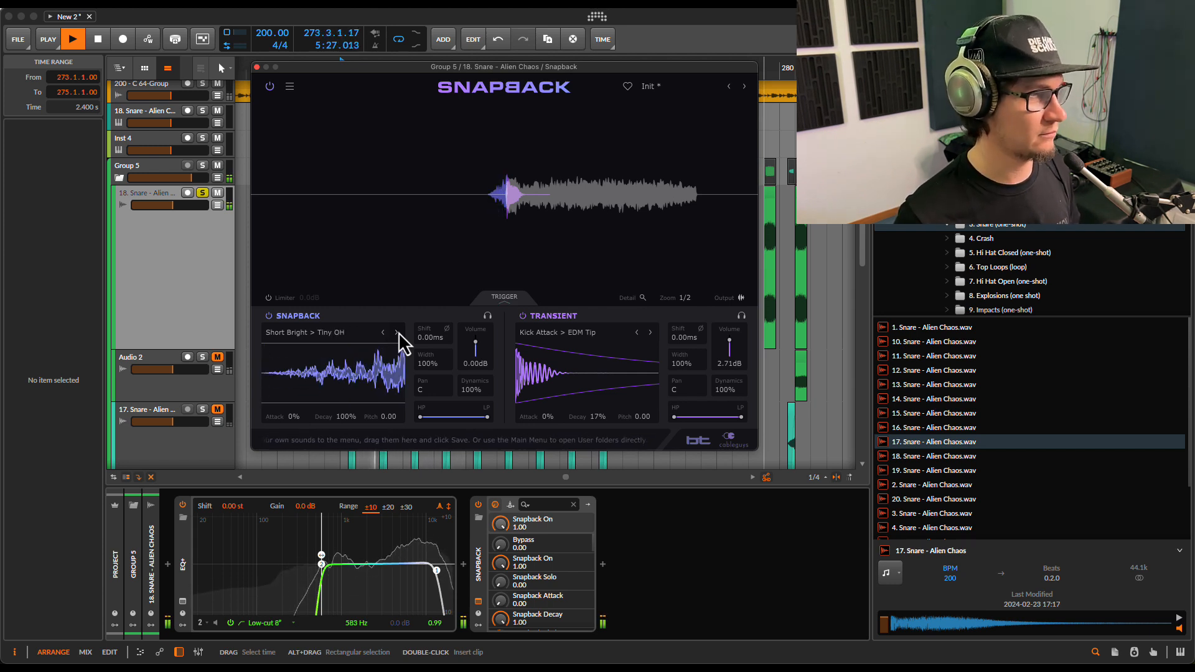
click(397, 332)
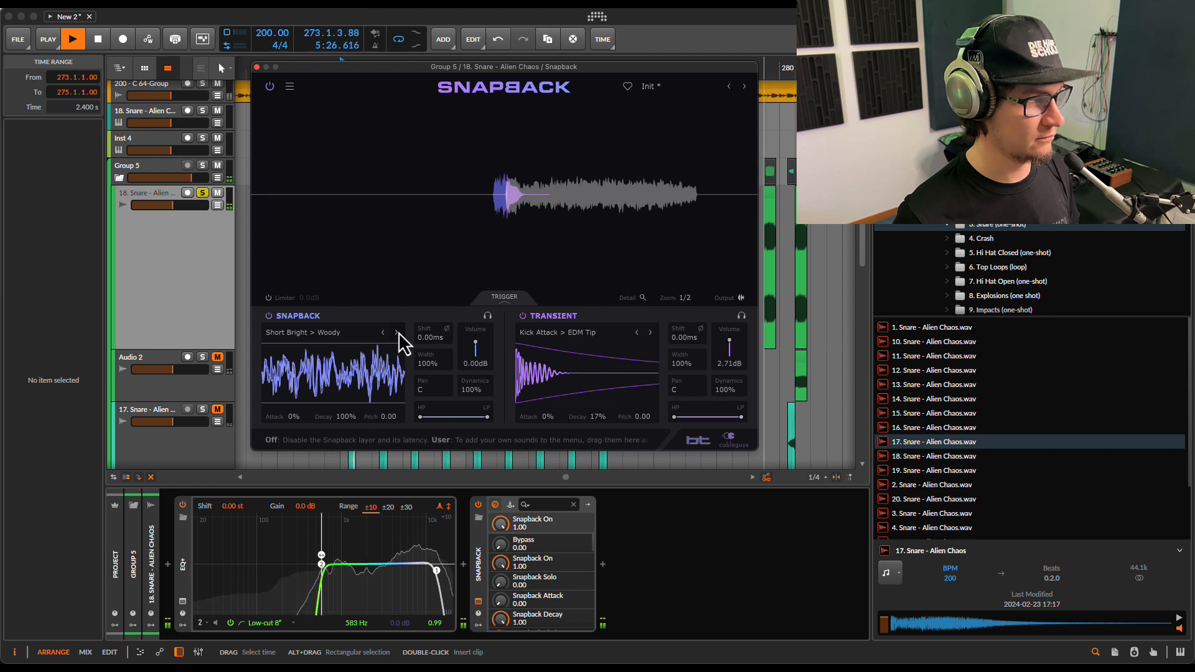
Step: Audition Short Texture and Short Analog samples in the Snapback layer, from Vinyl Thwip through 90s Dance Flip
click(397, 332)
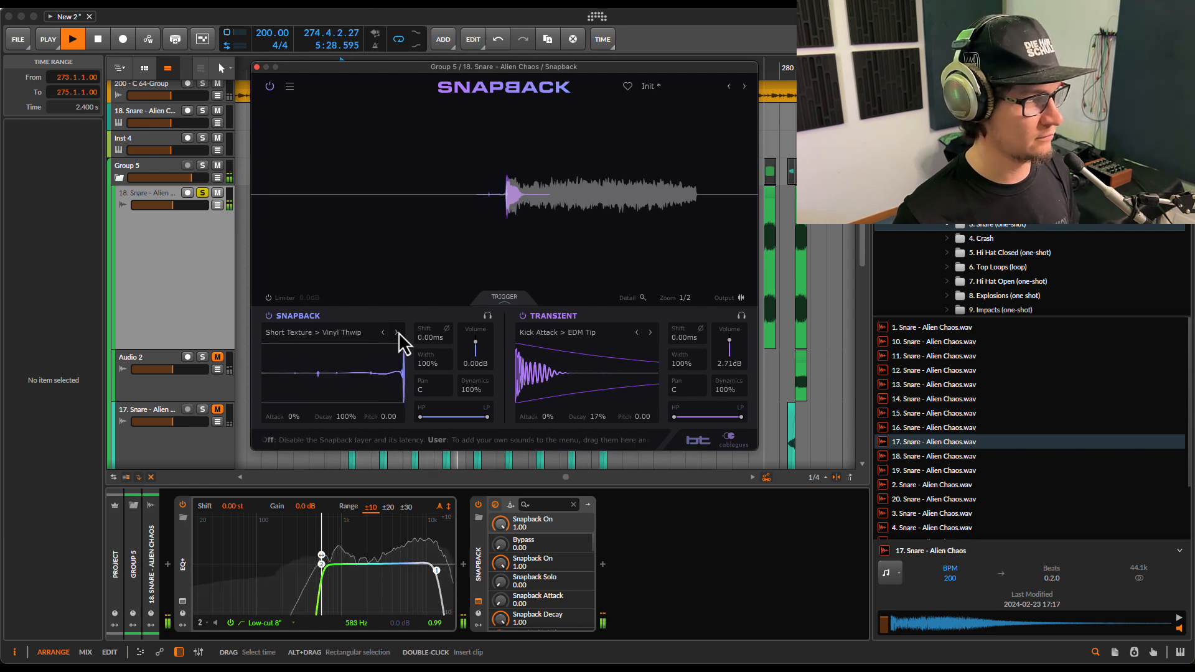
click(397, 332)
click(398, 331)
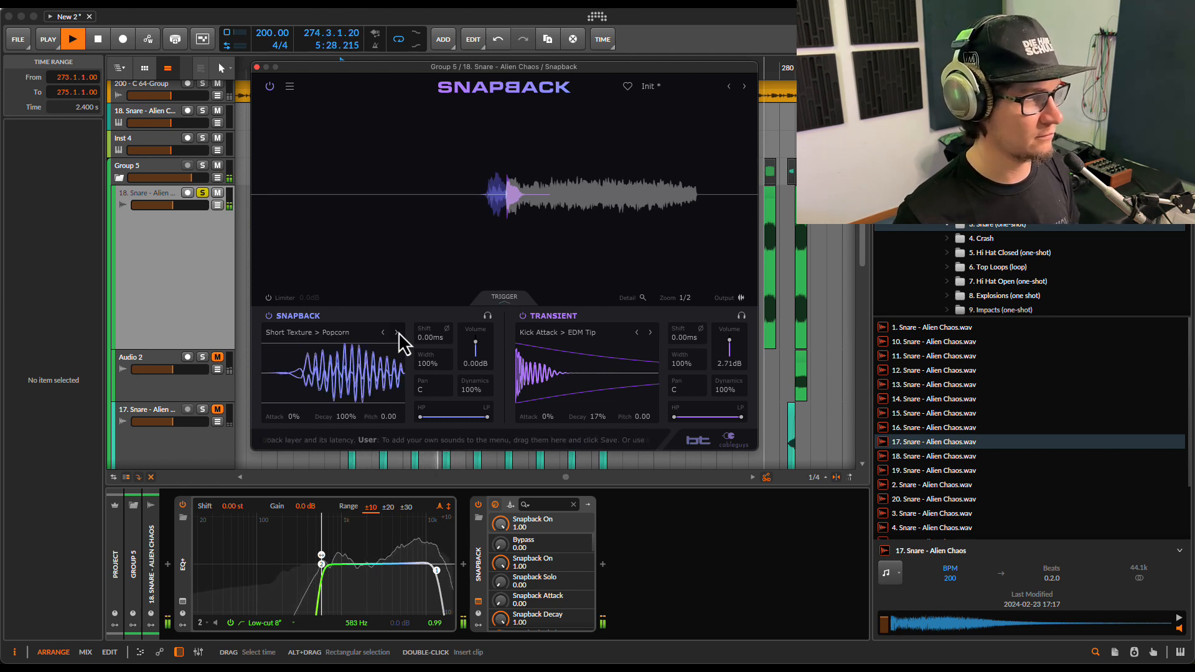
click(397, 332)
click(397, 331)
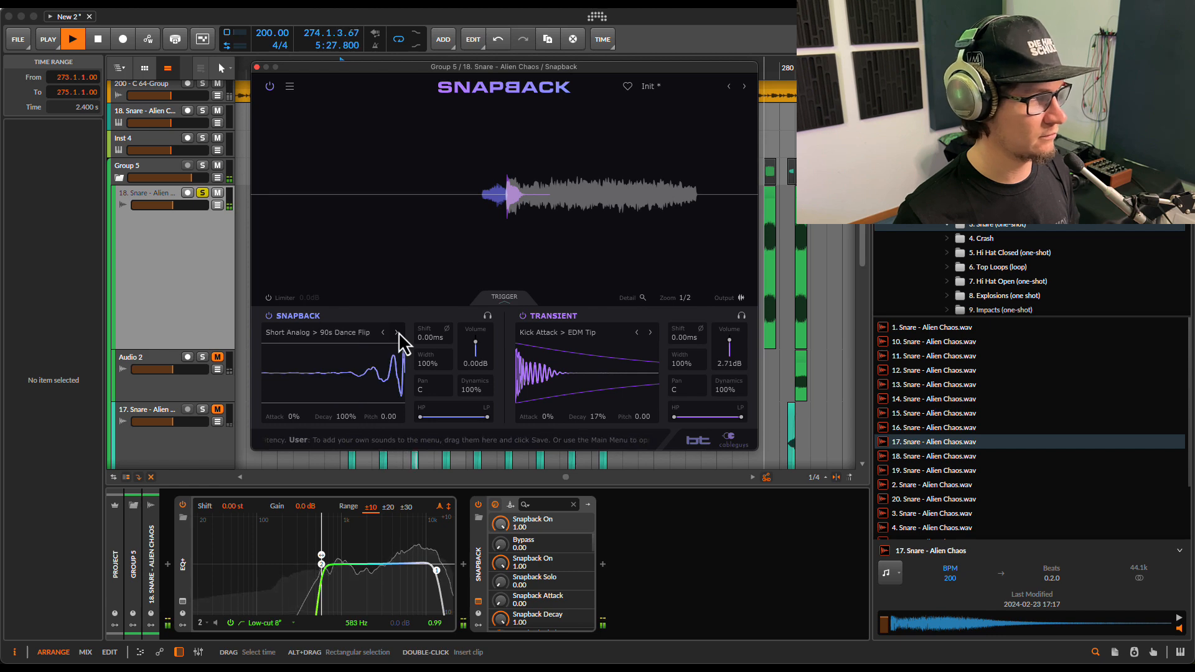
Step: Return the Snapback layer to Short Bright > Pre-Clak, audition its neighbours during playback and settle on Short Bright > Tiny OH
click(366, 331)
click(293, 90)
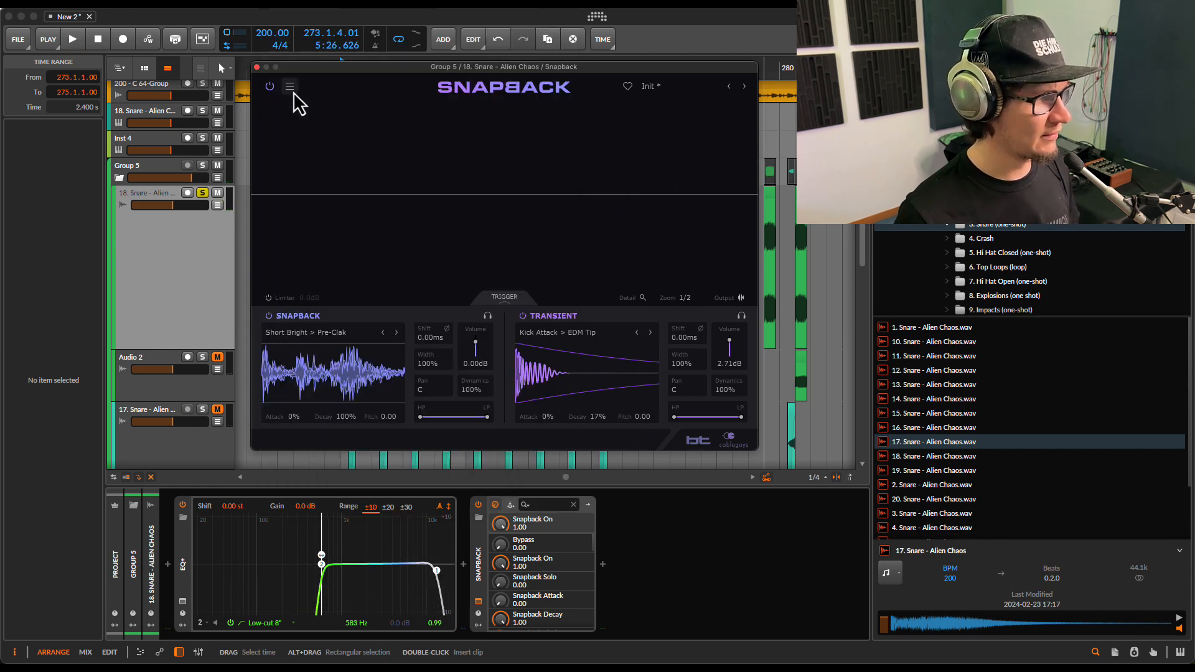
key(space)
click(396, 335)
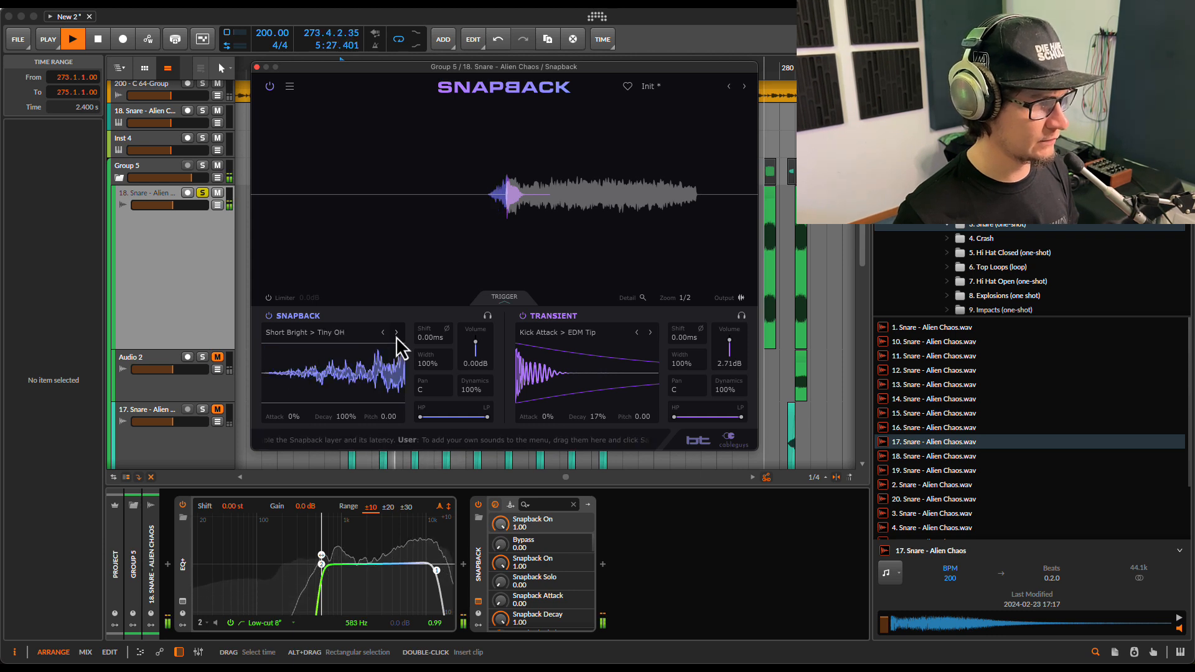
click(396, 334)
click(383, 333)
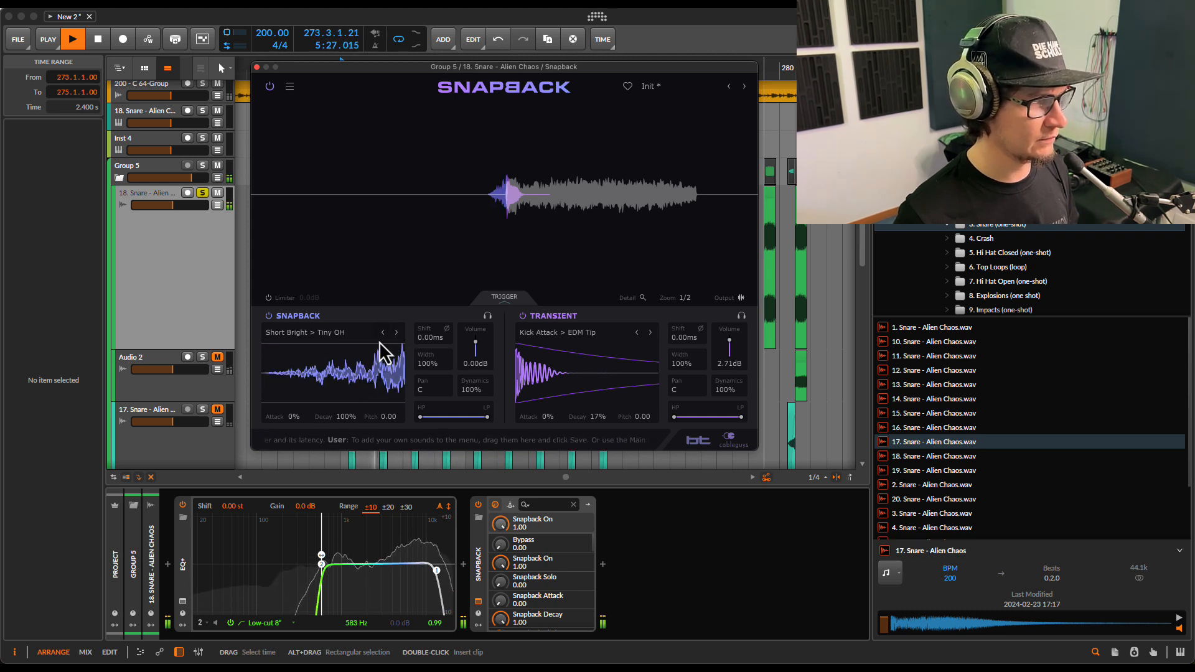
key(space)
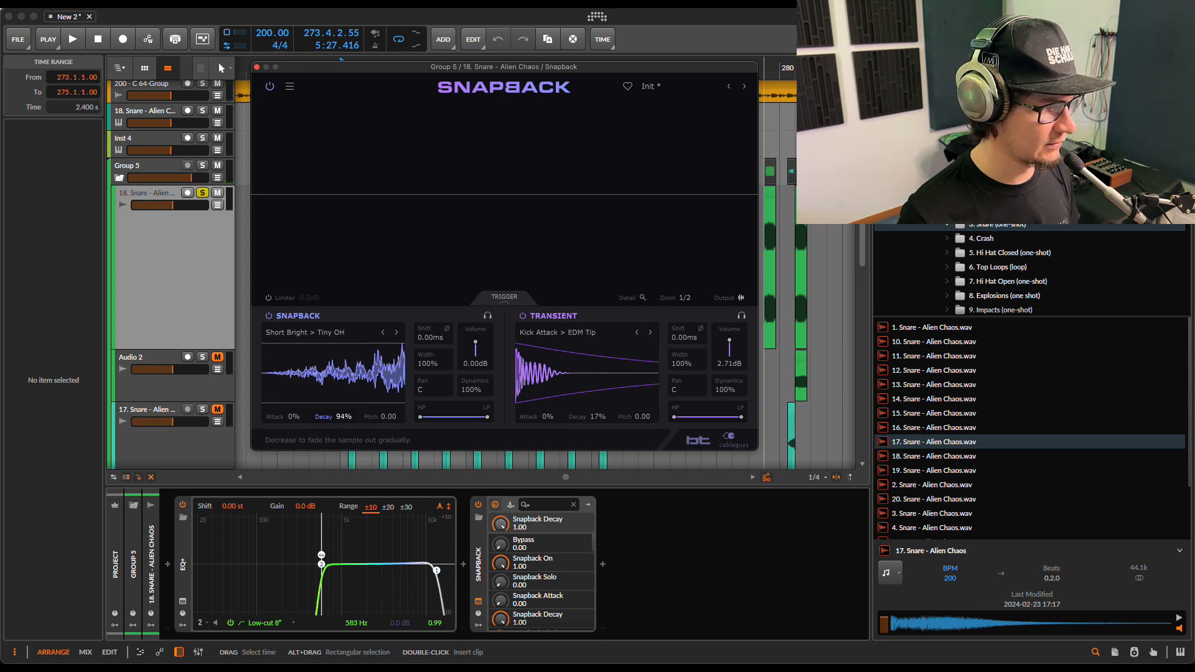
Step: Reduce the Tiny OH sample's decay to 73% in the Snapback layer and listen to it
mouse_move(337, 417)
mouse_down()
mouse_move(336, 432)
mouse_move(353, 422)
mouse_up()
key(space)
key(space)
key(space)
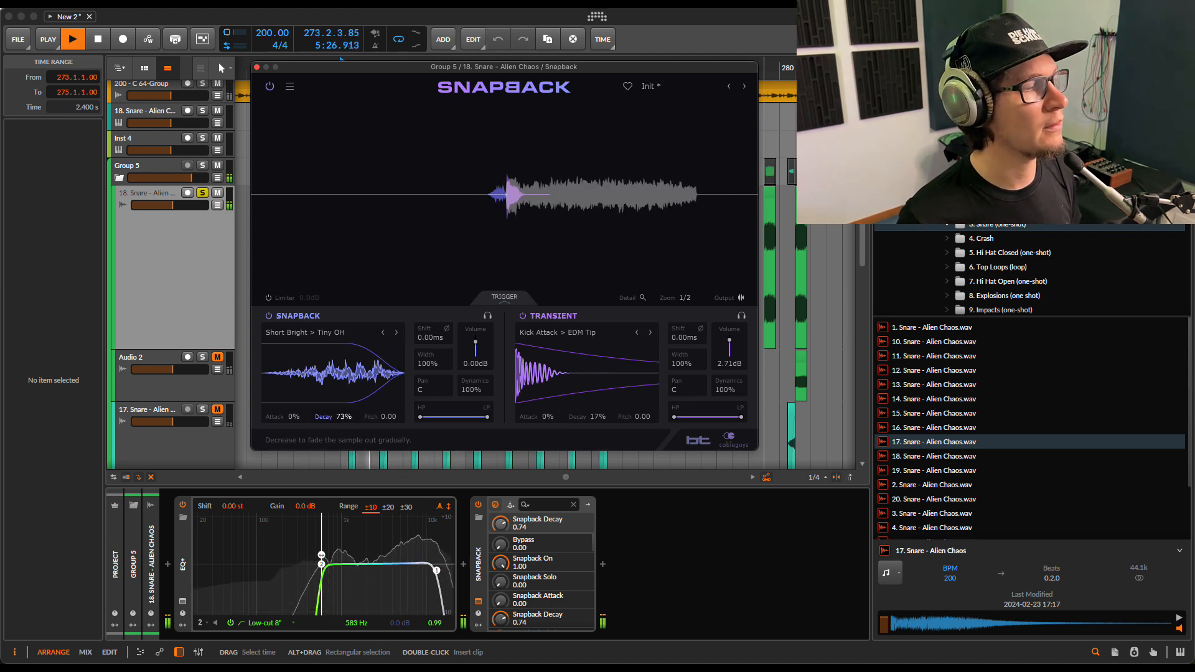
Step: Raise the Tiny OH sample's attack to 90% in the Snapback layer and play the snare
key(space)
drag(299, 419, 298, 365)
key(space)
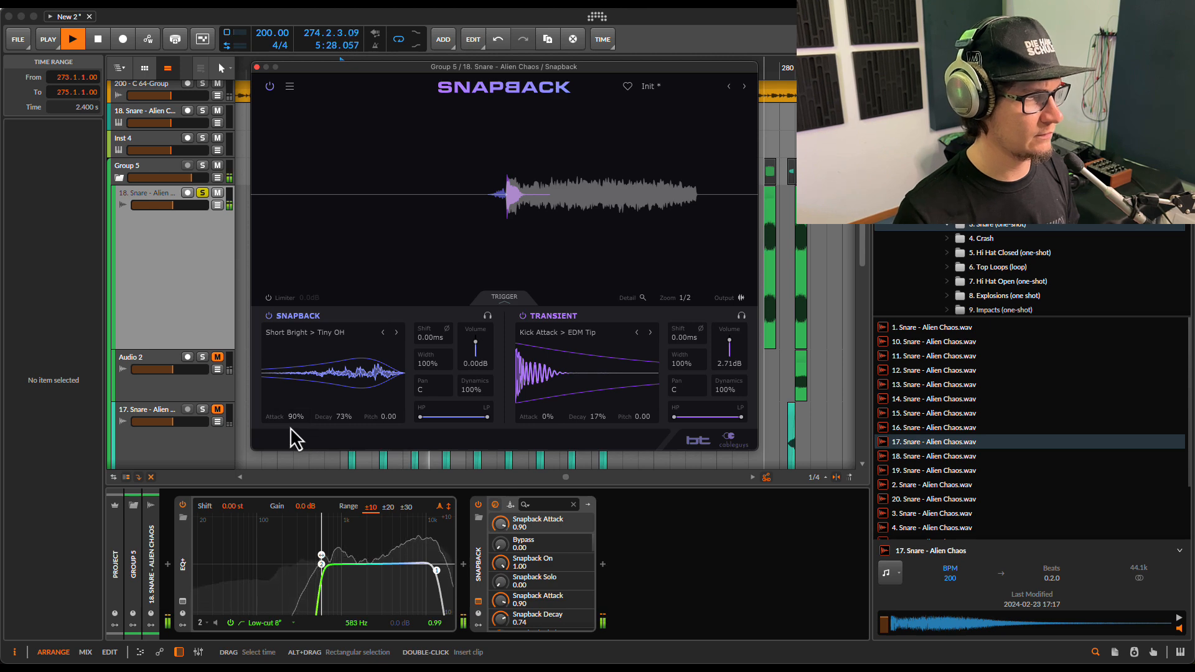
Step: Compare the snare with the Snapback layer turned off and on, and stop playback
click(269, 317)
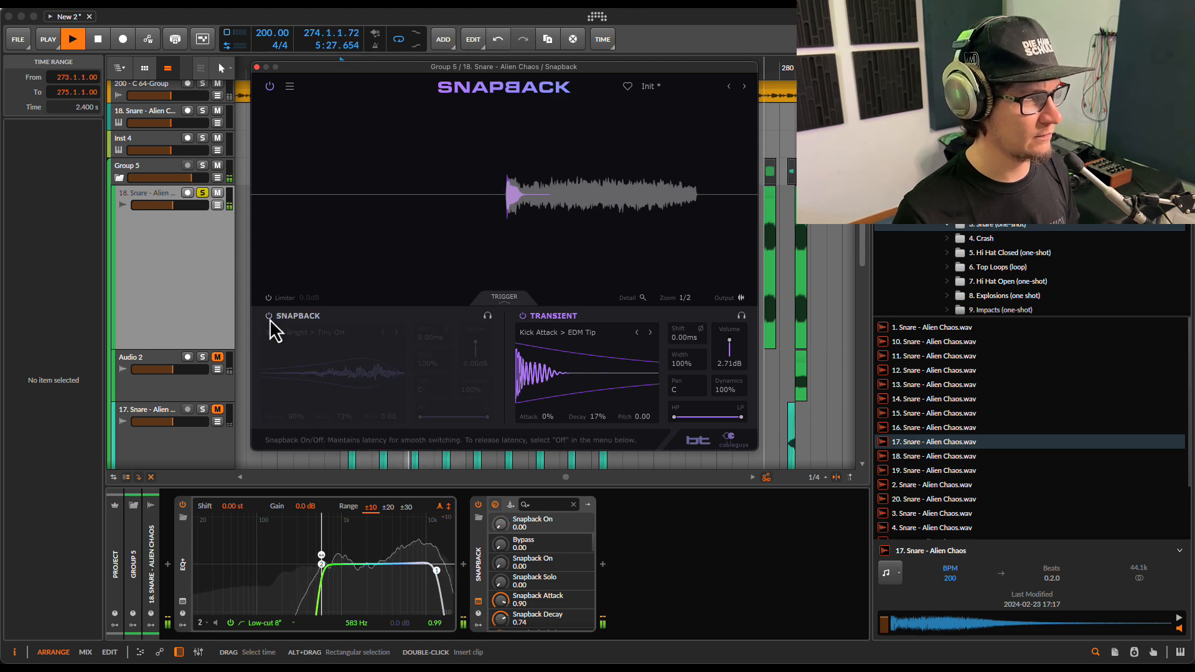
click(270, 318)
key(space)
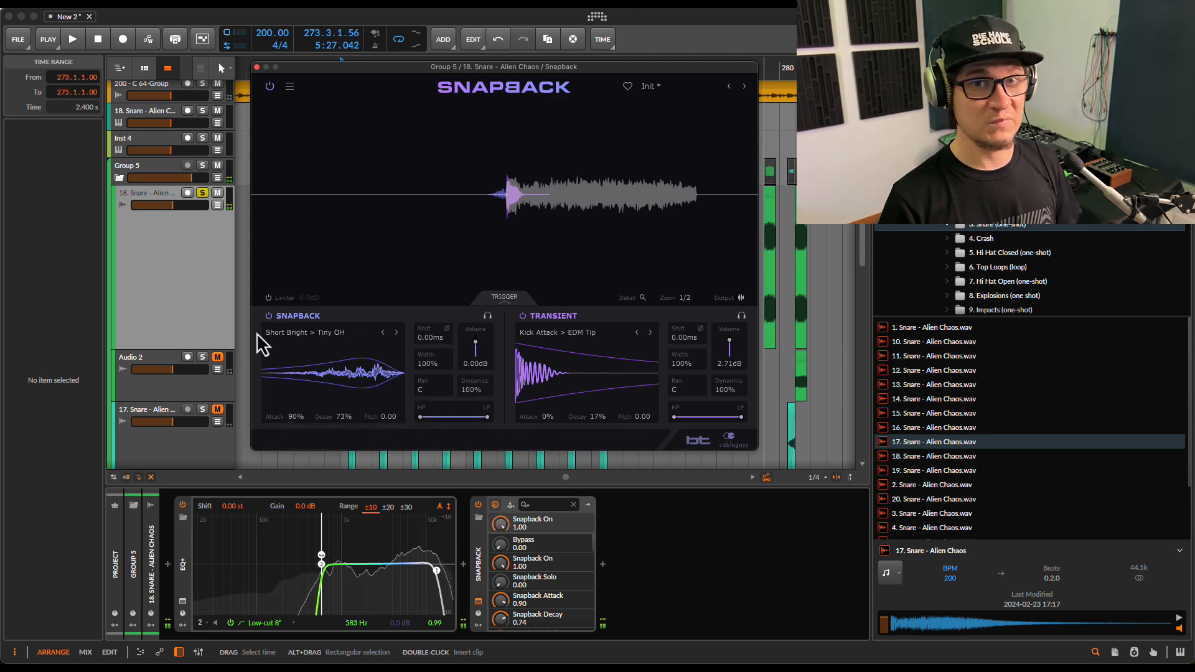